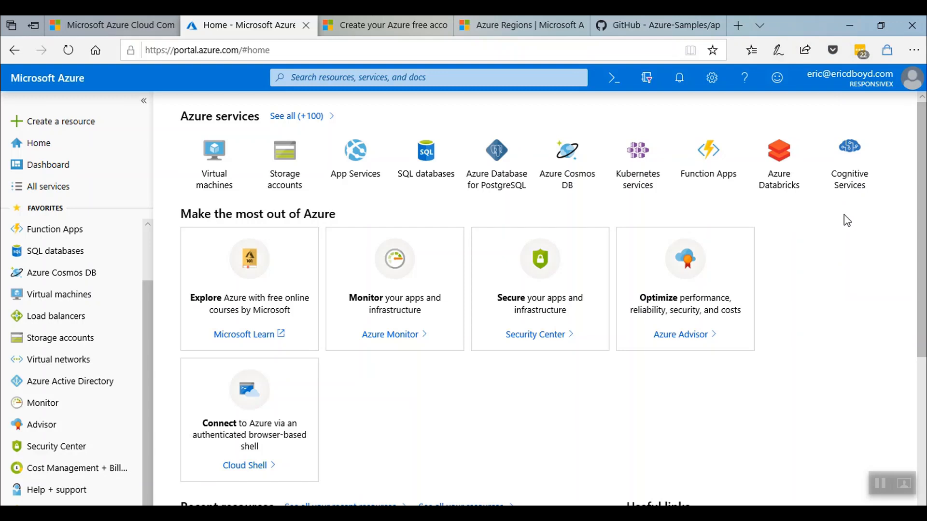
Browse the full list of Azure services, filter it for 'sql', then close it.
scroll(843, 216, down, 3)
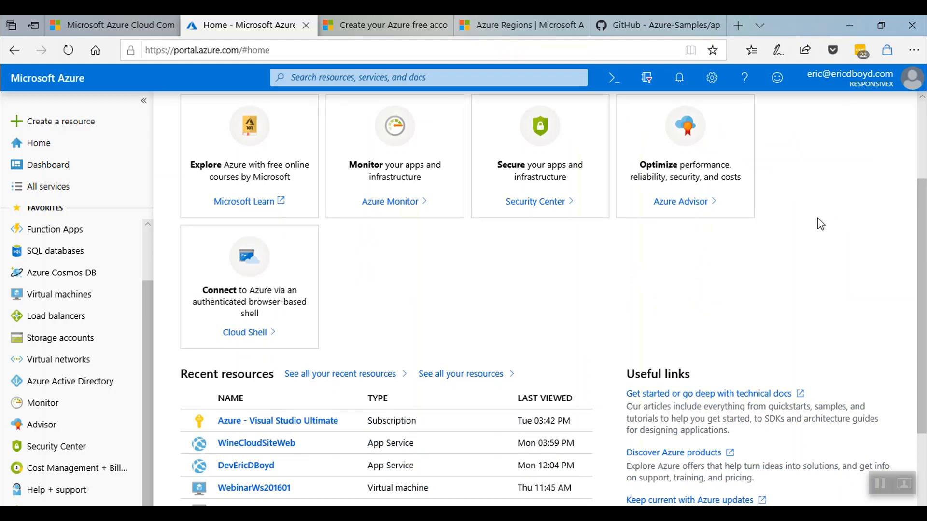
scroll(821, 223, down, 3)
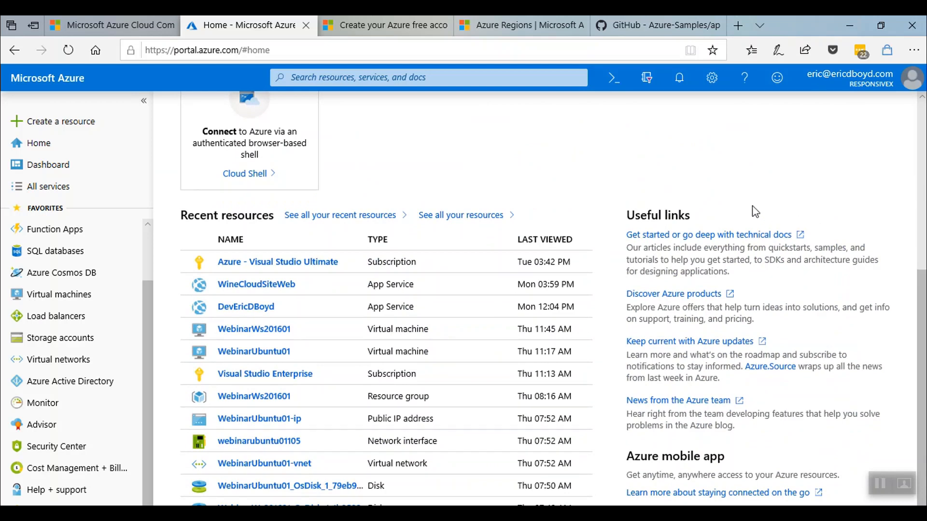
scroll(150, 250, up, 2)
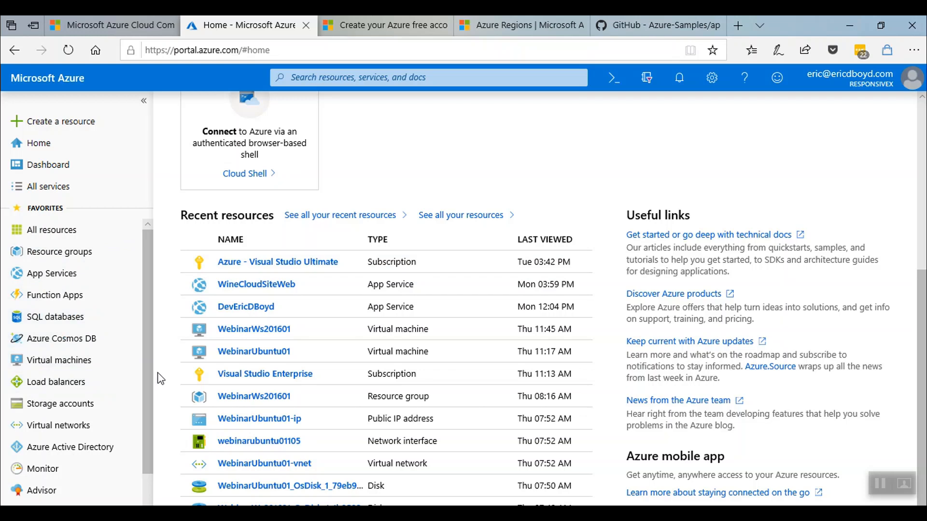
click(49, 194)
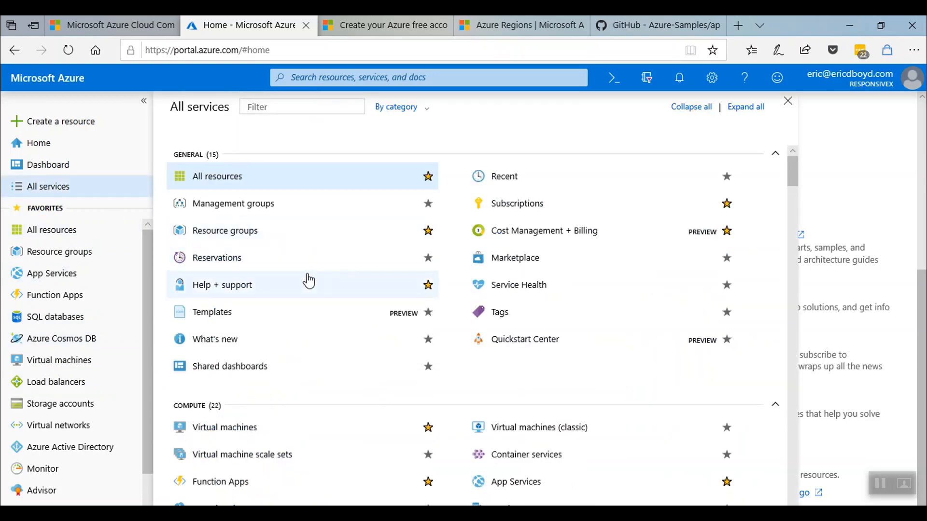
scroll(344, 318, down, 2)
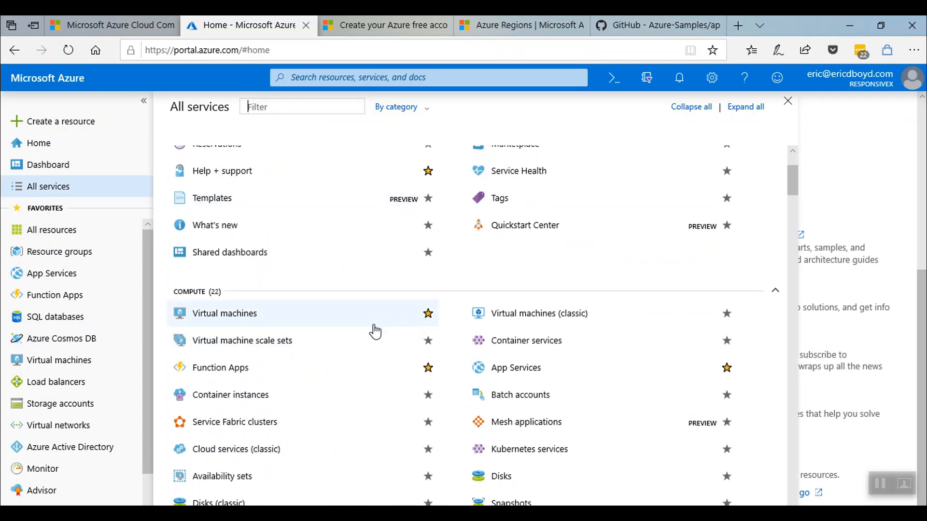
text(sql)
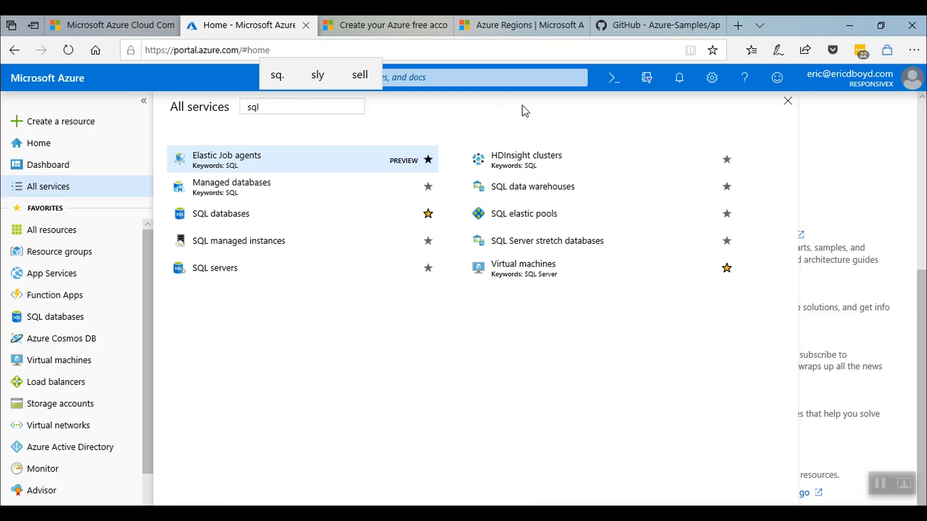
click(788, 103)
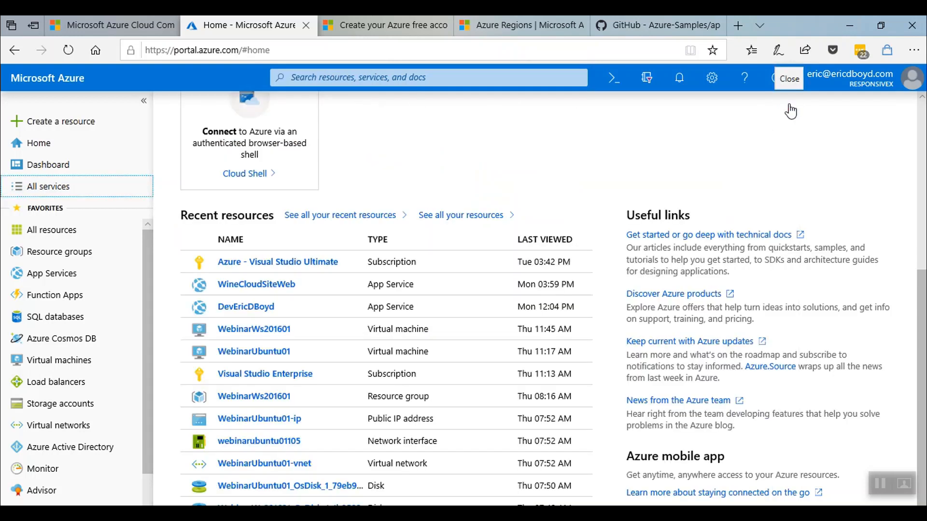
Check the portal settings and the help menu's keyboard shortcuts list.
scroll(700, 152, up, 2)
scroll(698, 158, up, 4)
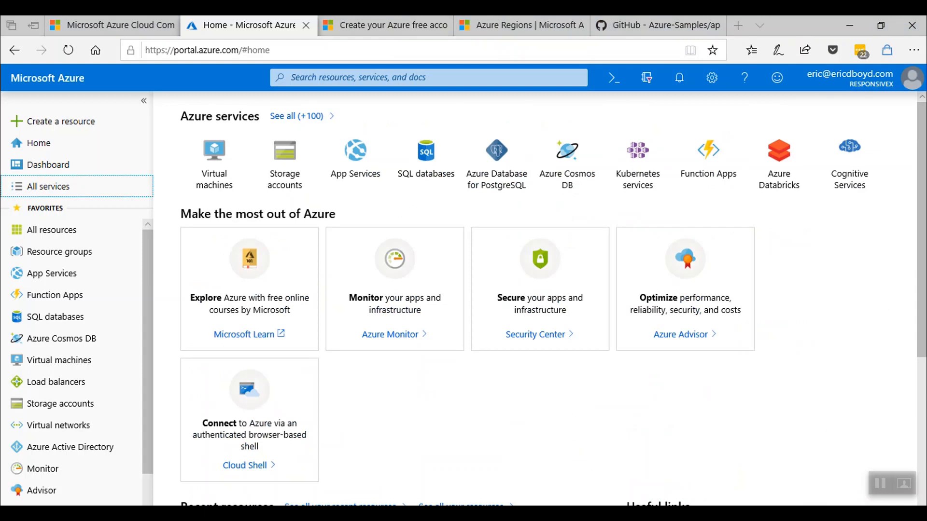
click(707, 83)
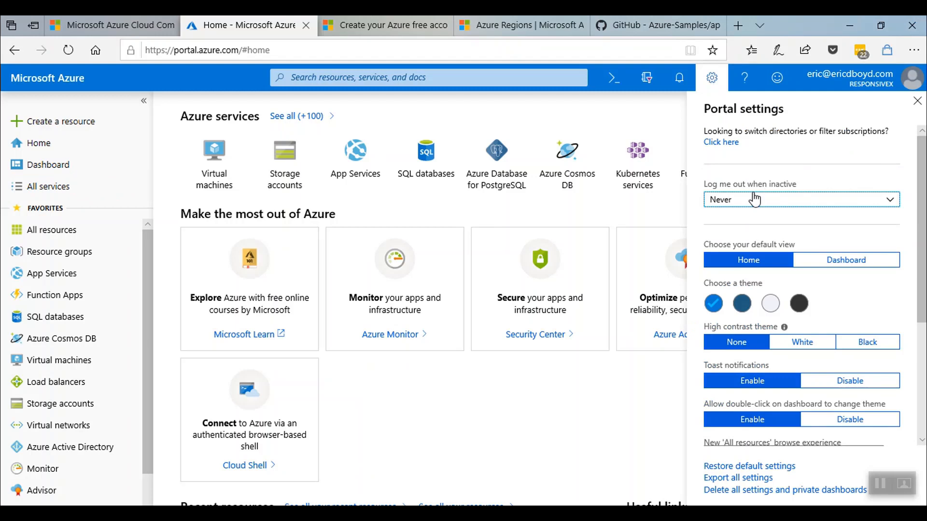
click(745, 79)
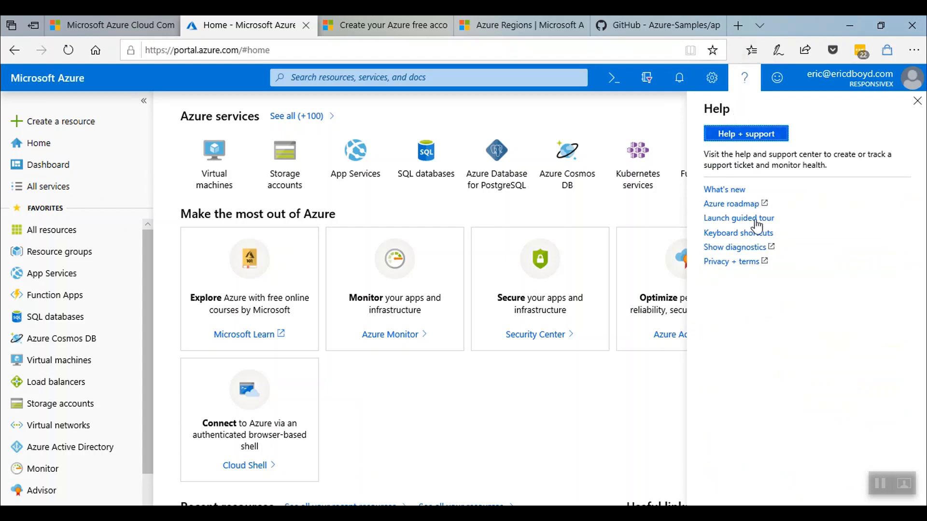
click(754, 234)
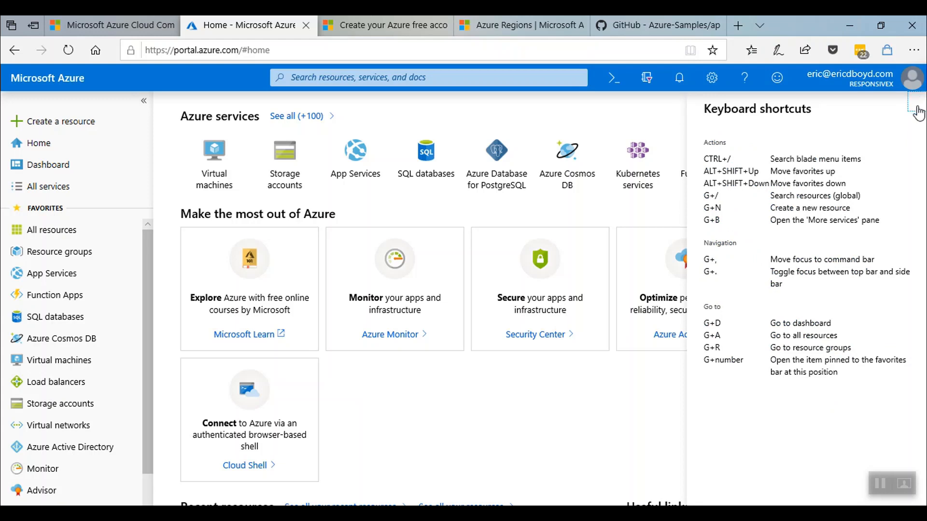
click(917, 101)
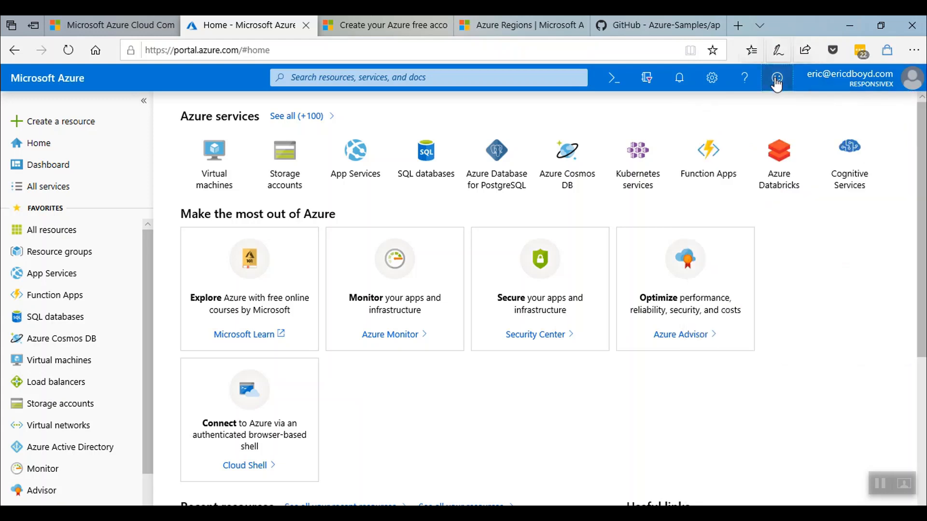
Look at the feedback form, Cloud Shell, directory and subscription settings, and recent notifications.
click(777, 78)
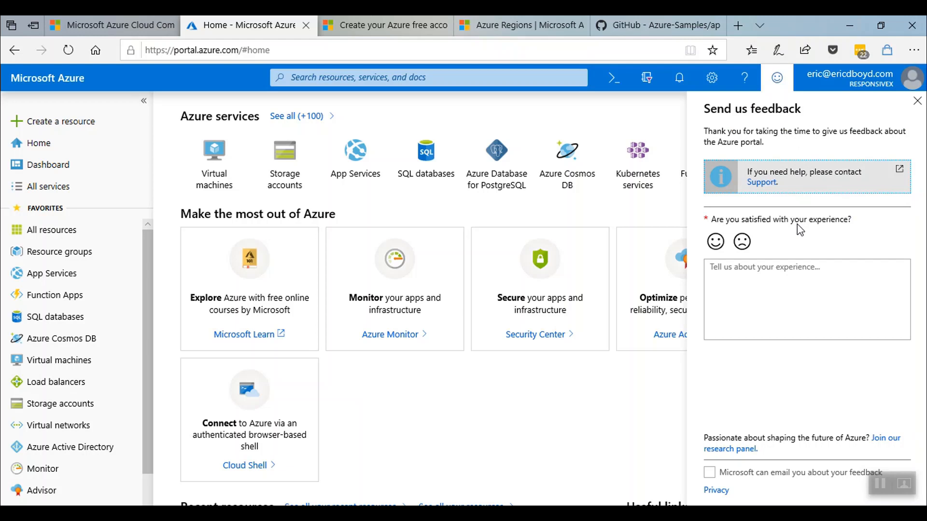
click(613, 79)
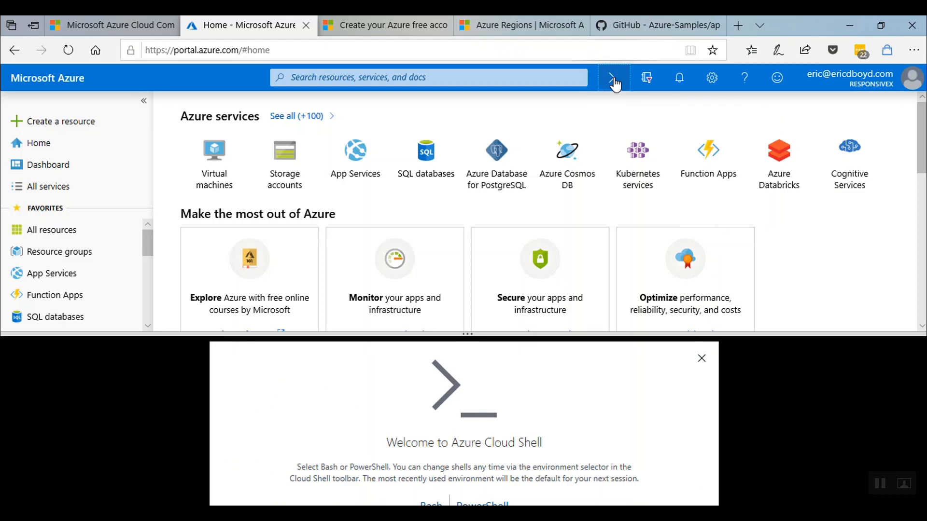
click(614, 85)
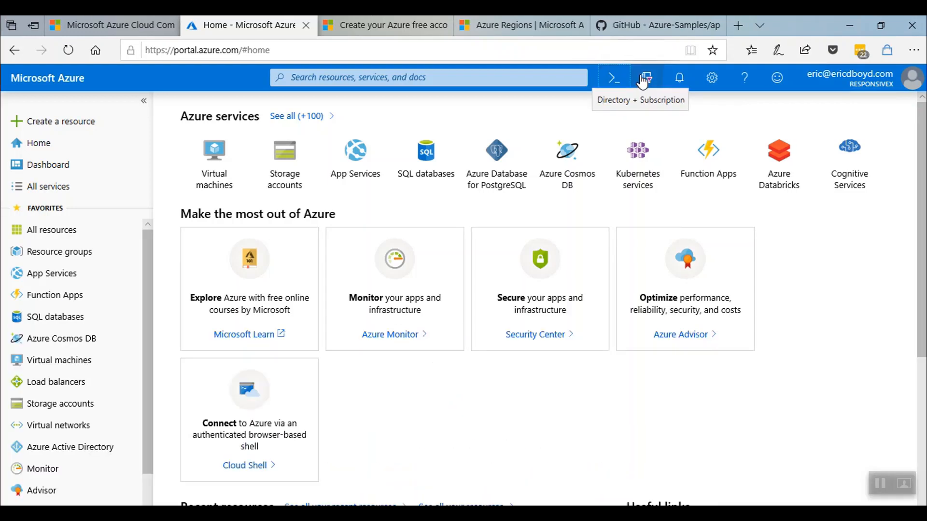
click(642, 81)
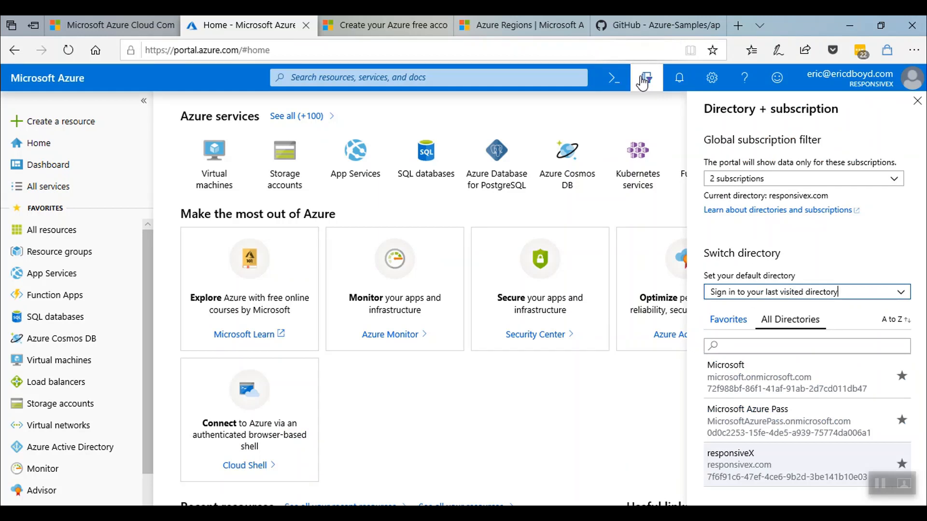
click(676, 86)
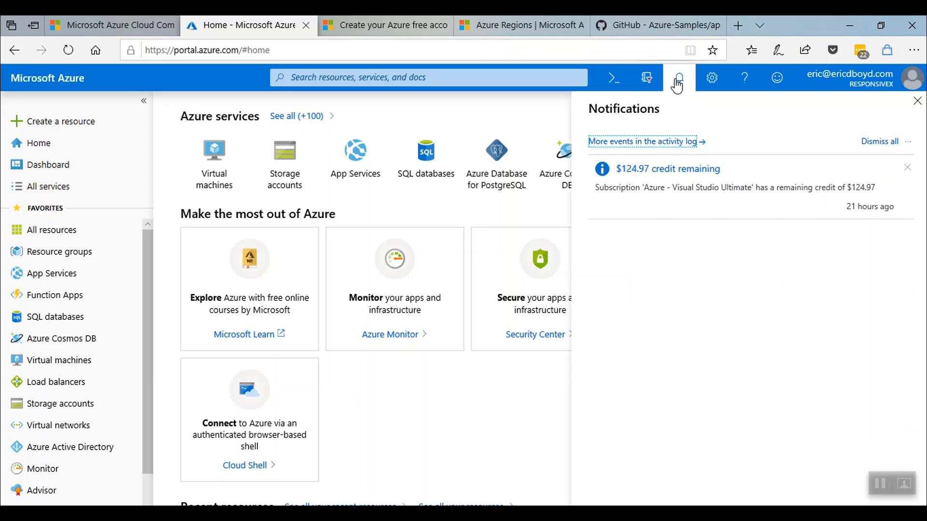
click(677, 84)
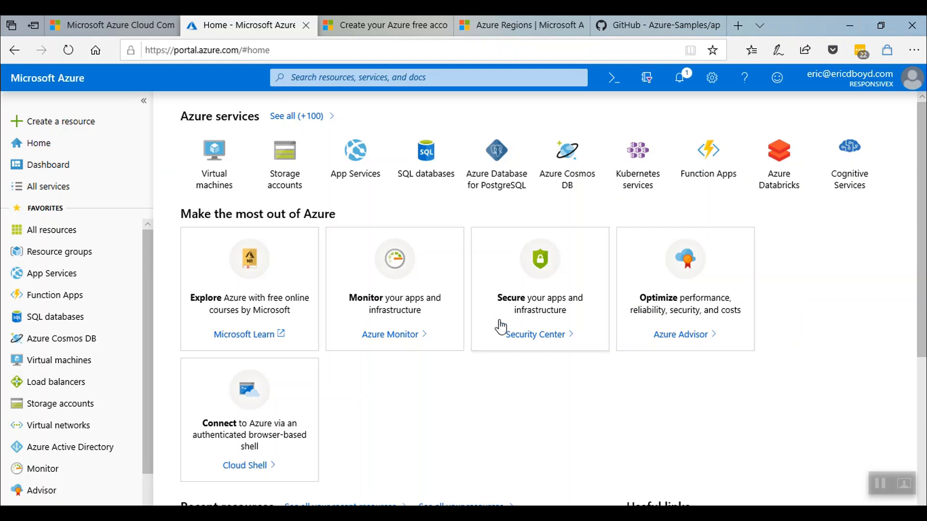
Review the Azure - Visual Studio Ultimate subscription's cost charts under Cost Management + Billing.
scroll(114, 403, down, 2)
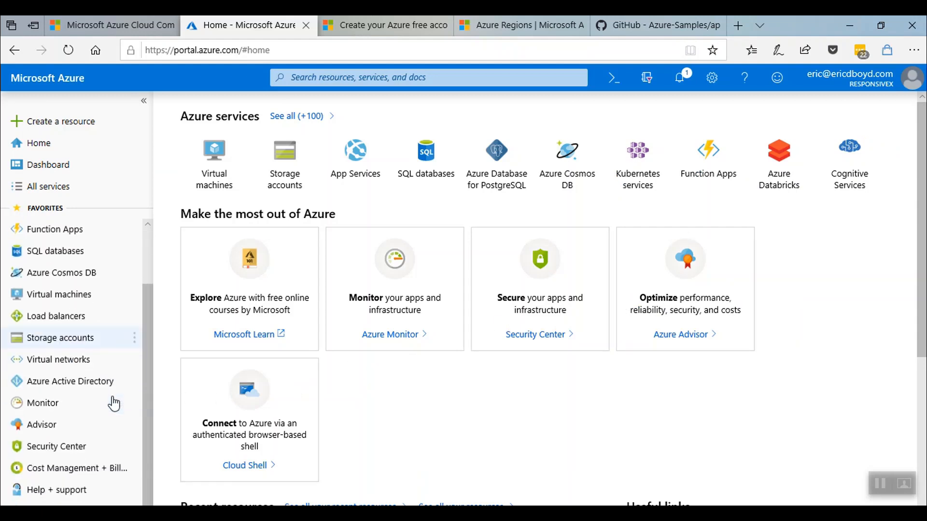
click(92, 476)
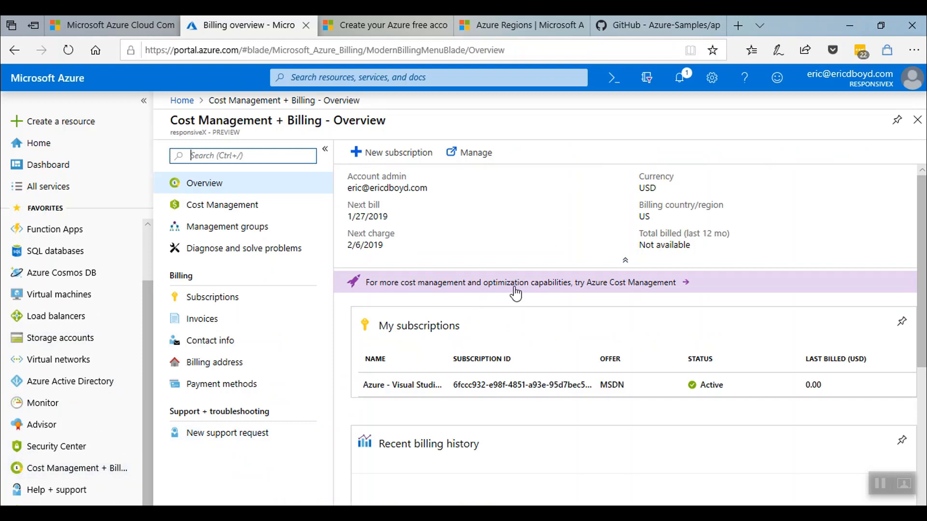
click(522, 388)
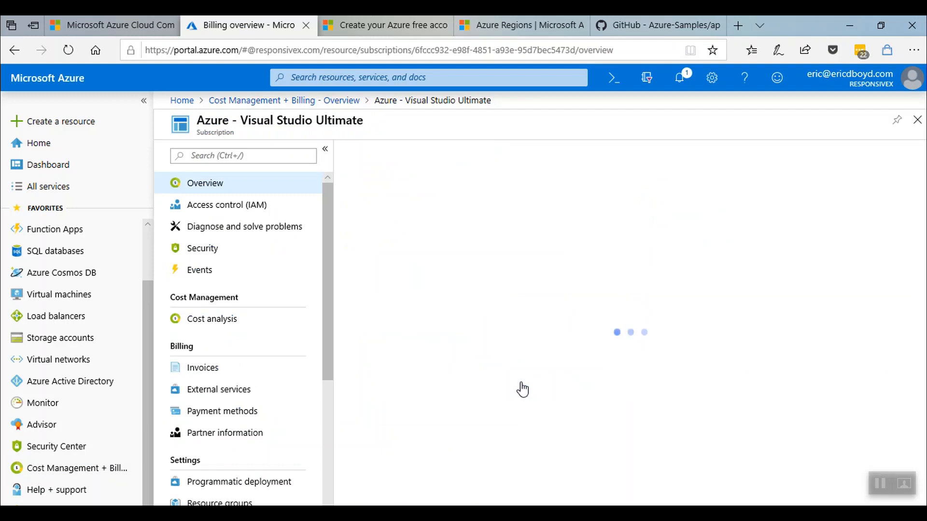
scroll(522, 387, down, 2)
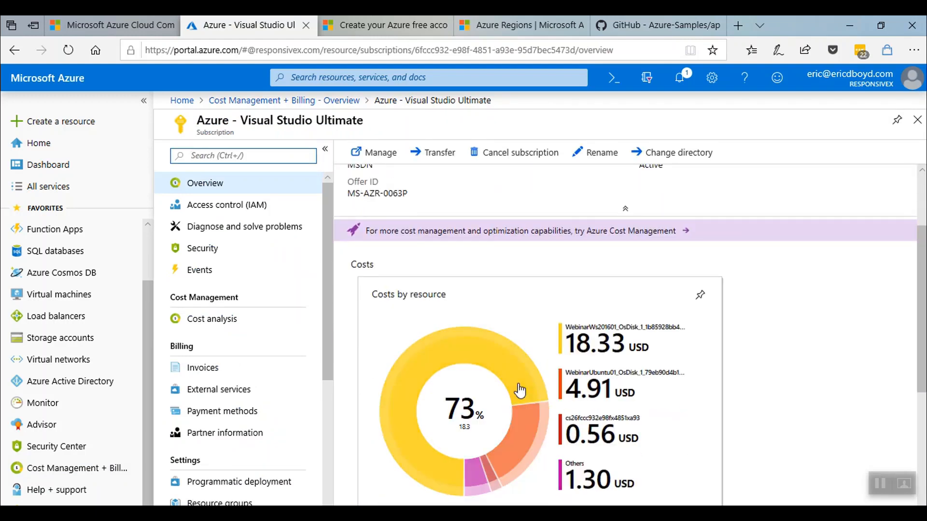
scroll(521, 389, down, 2)
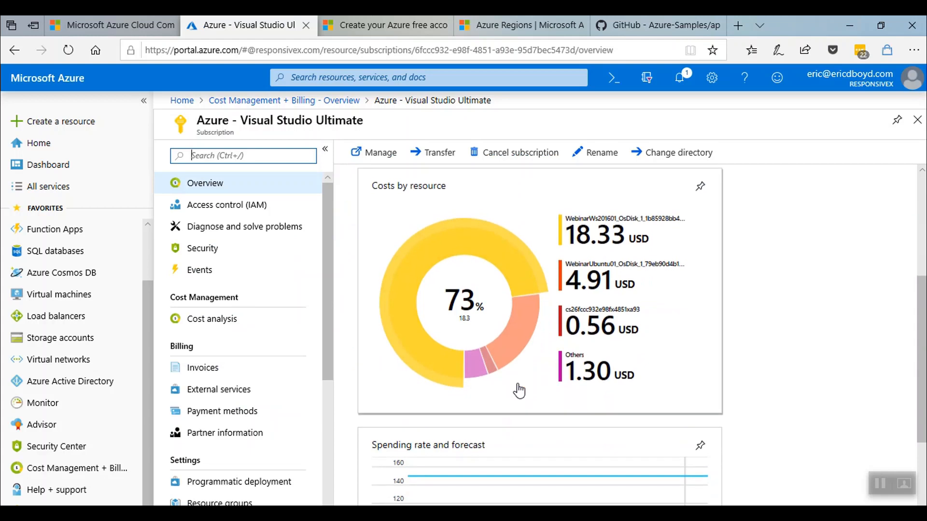
scroll(519, 390, down, 3)
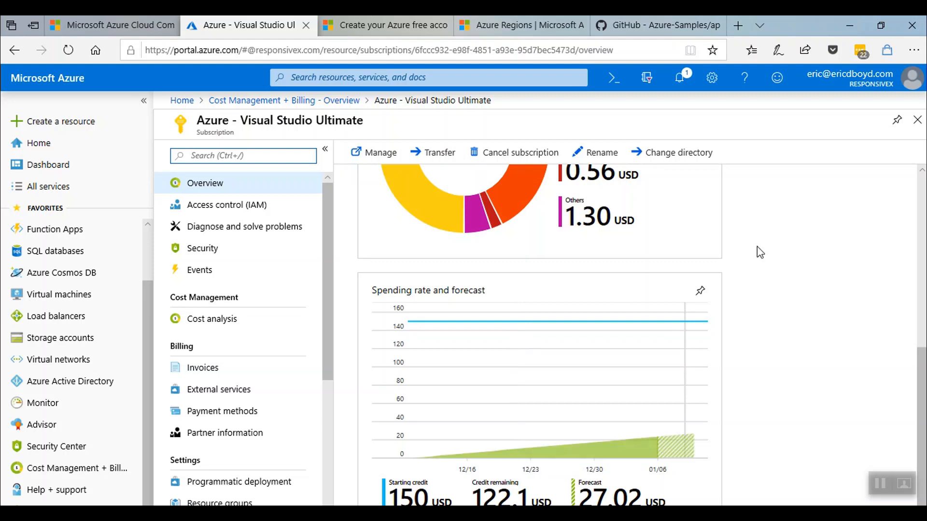
click(916, 119)
key(ctrl+Tab)
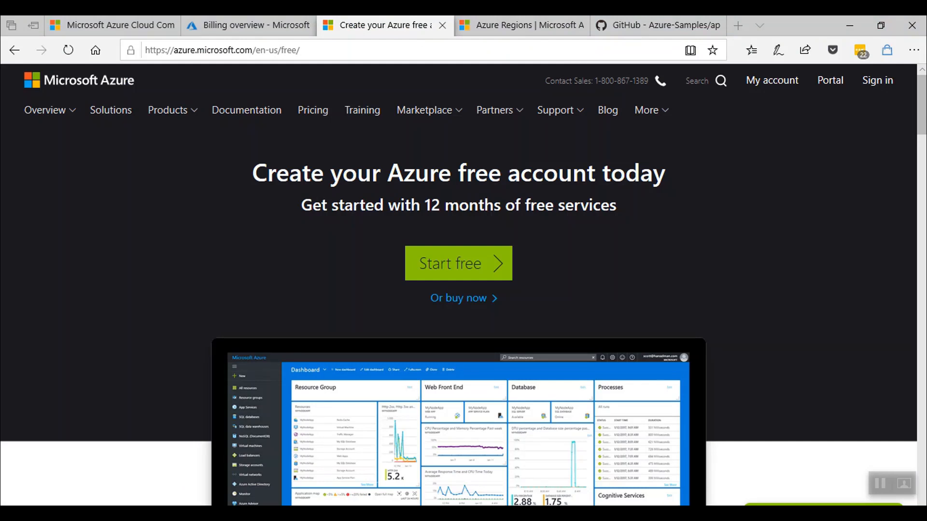
Scroll through the Azure free account page, then start a new resource in the portal.
scroll(459, 285, down, 15)
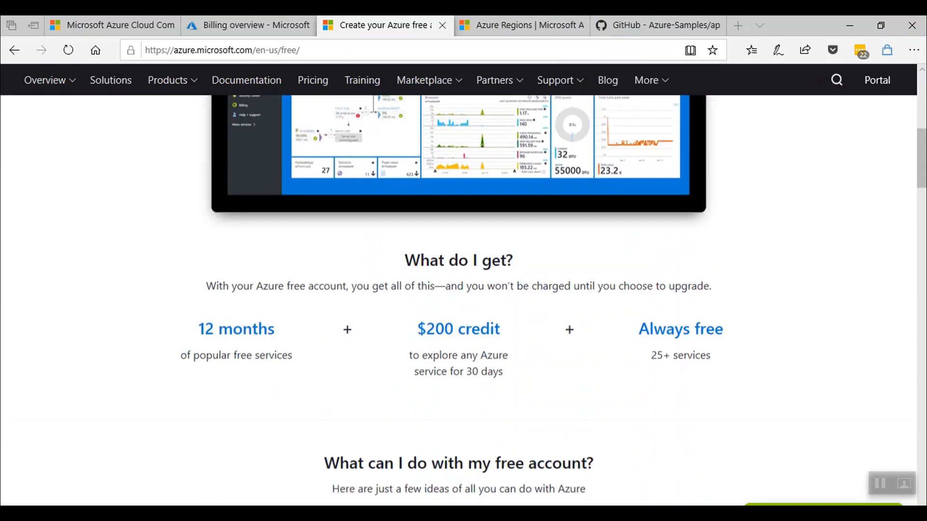
scroll(458, 299, down, 5)
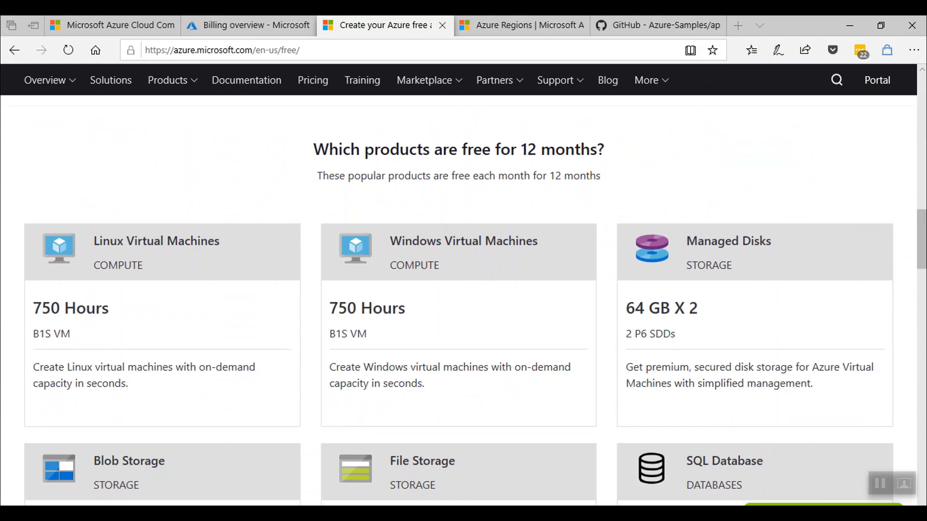
scroll(459, 299, down, 10)
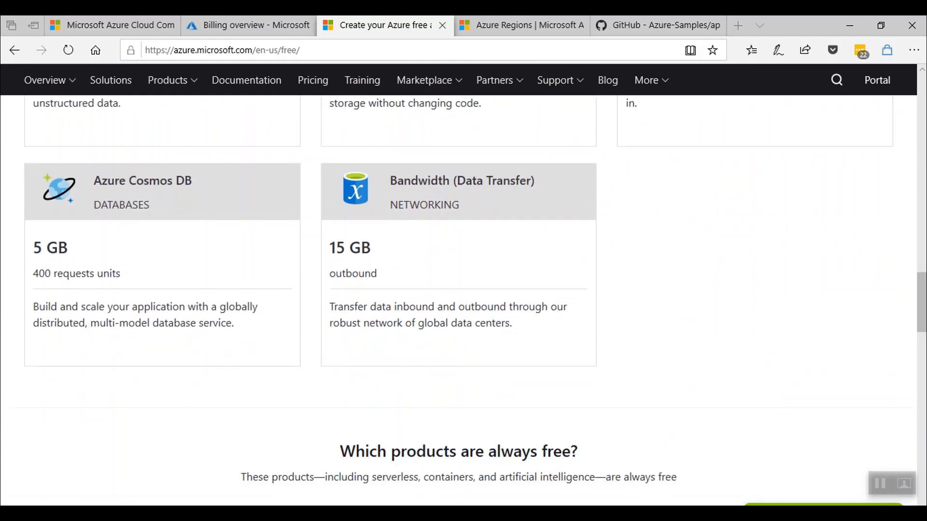
scroll(458, 299, down, 7)
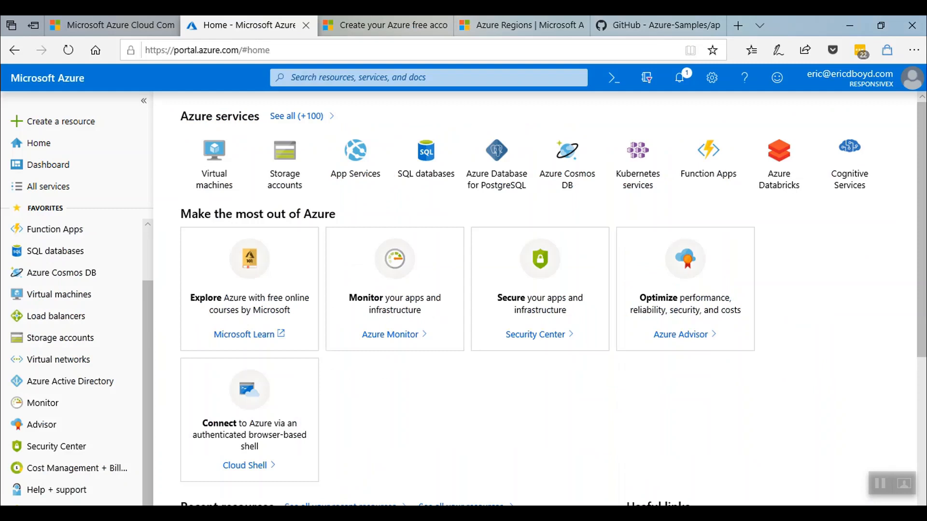
click(61, 121)
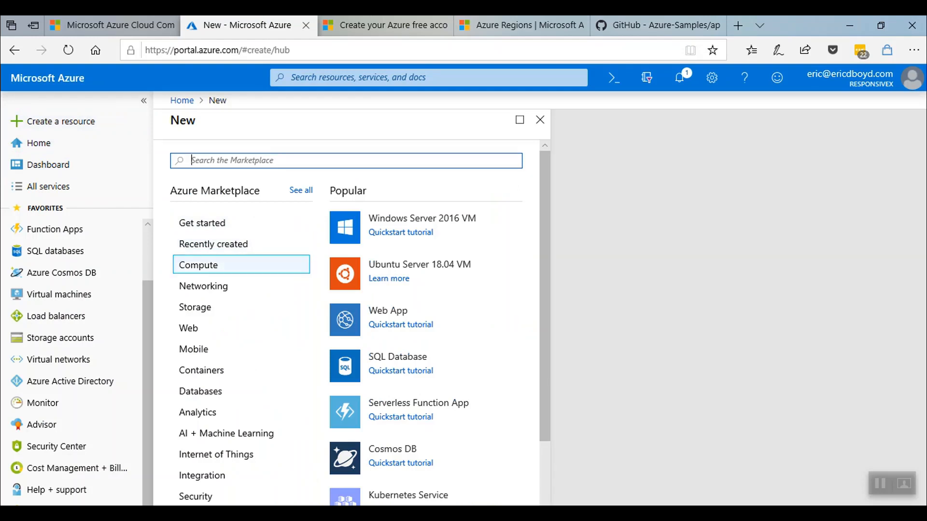
Browse the Compute, Web and Databases offerings, then show the full Marketplace catalogue.
click(222, 265)
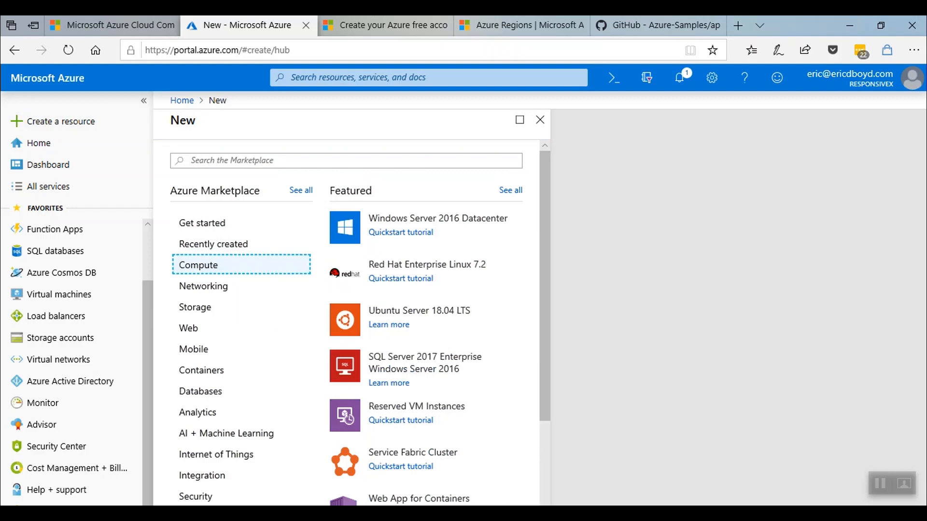
click(231, 328)
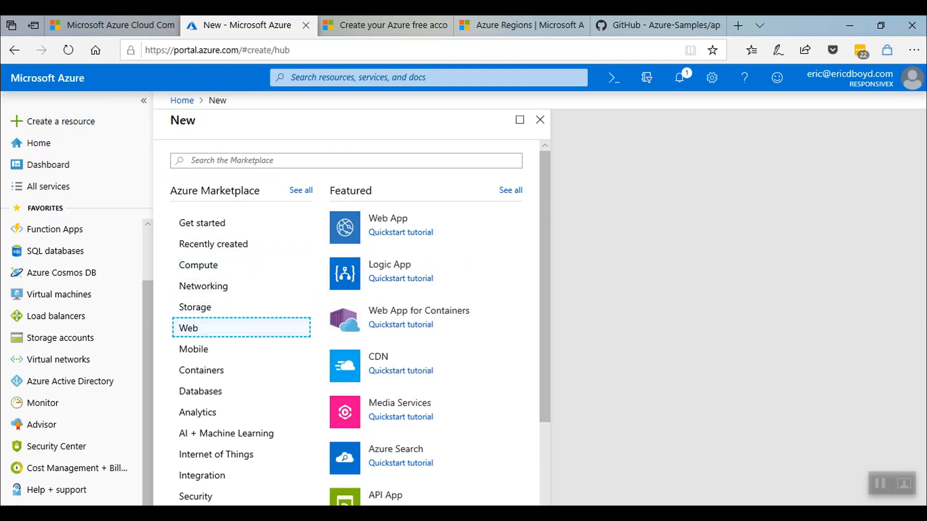
click(231, 391)
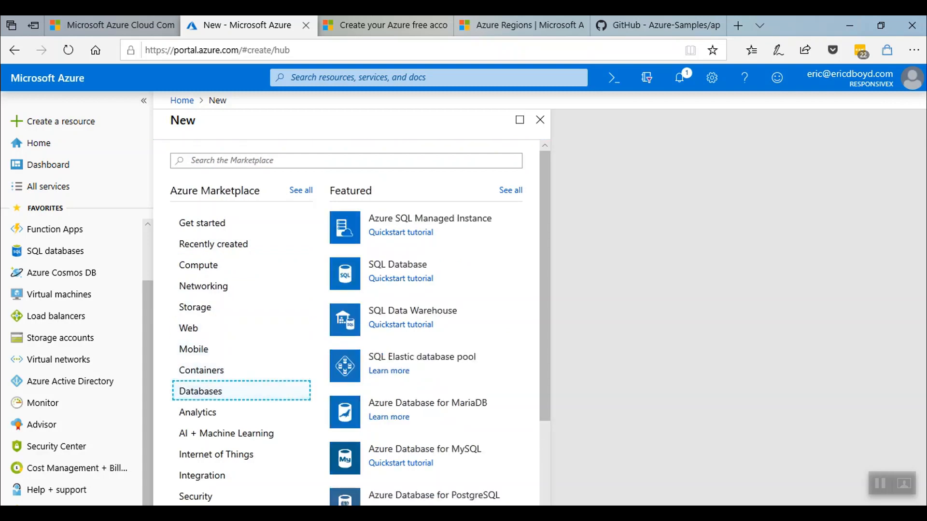
click(301, 190)
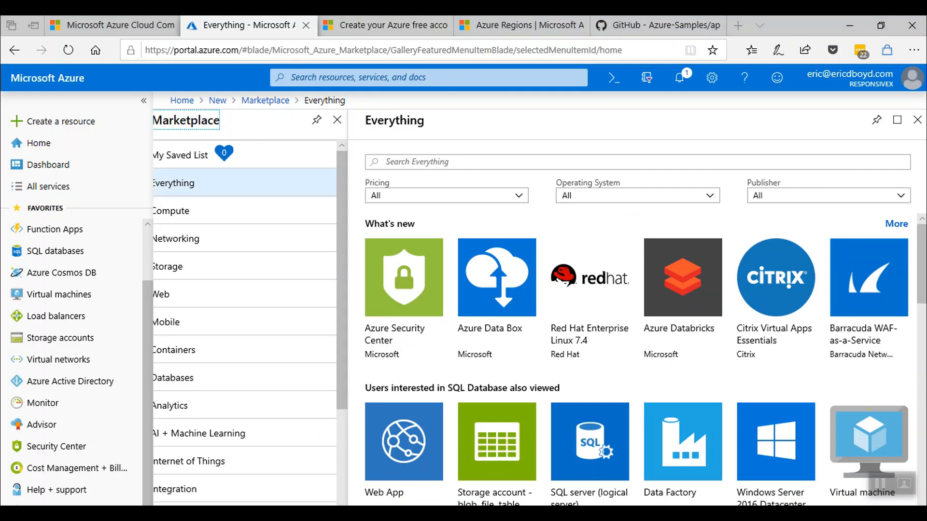
Search the Marketplace for 'hadoop' and close the results after reviewing them.
click(424, 162)
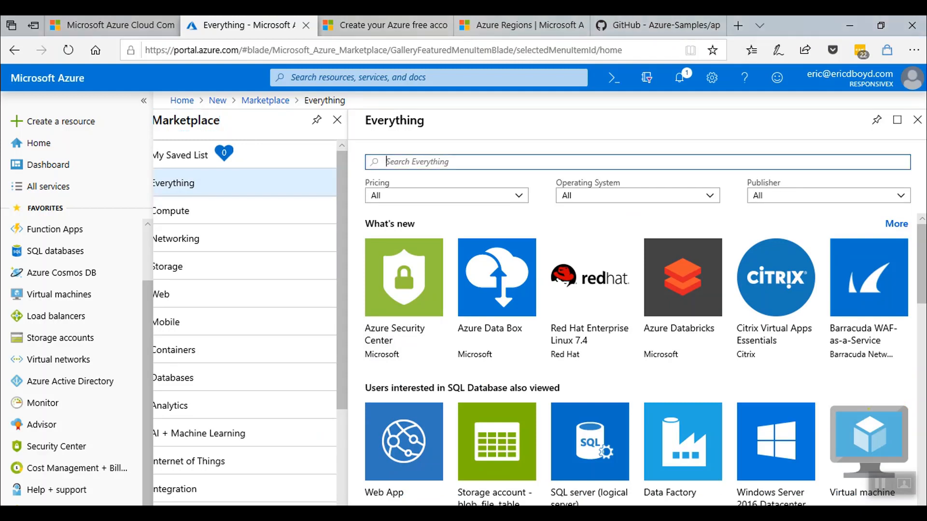
text(hadoop)
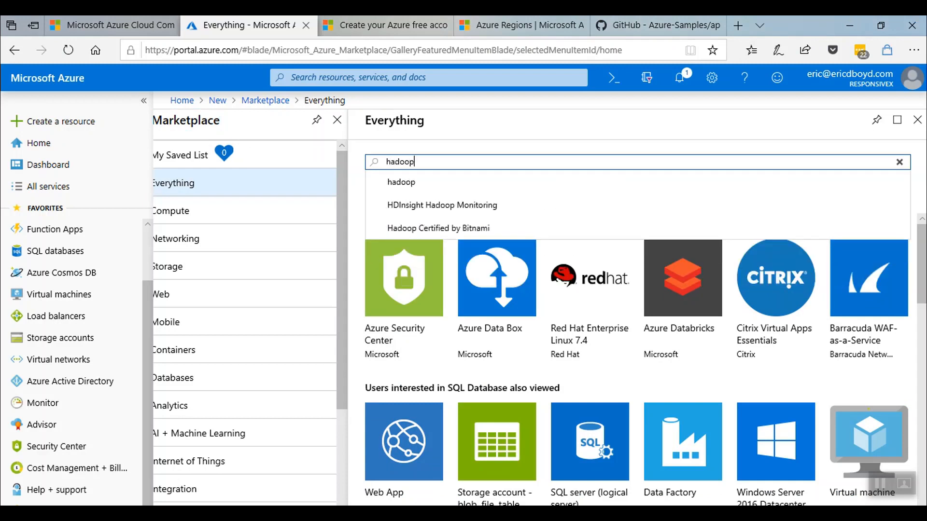
key(Return)
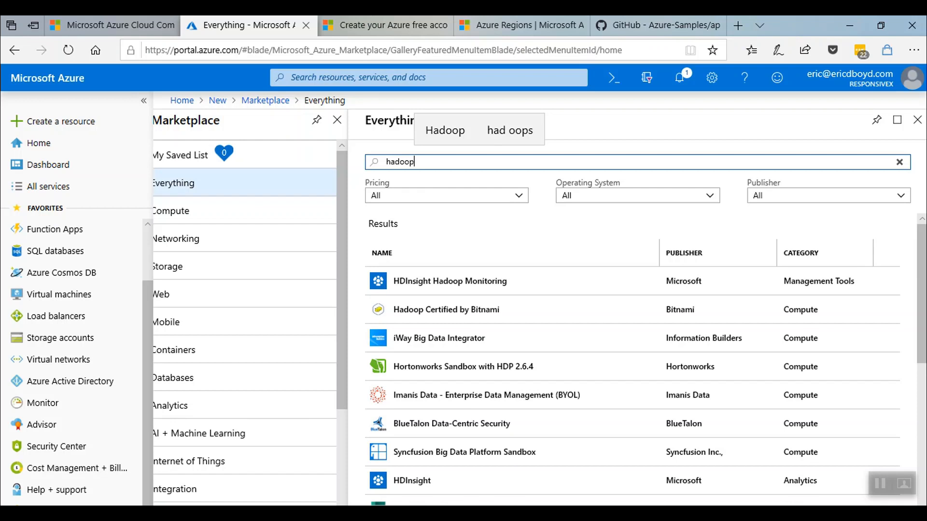
click(917, 120)
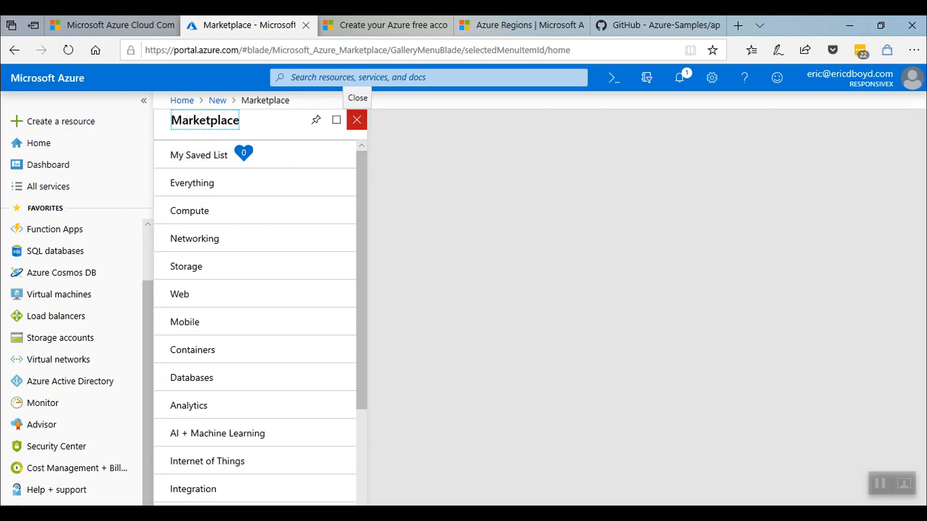
Close the Marketplace blade to return to the New resource pane.
click(357, 120)
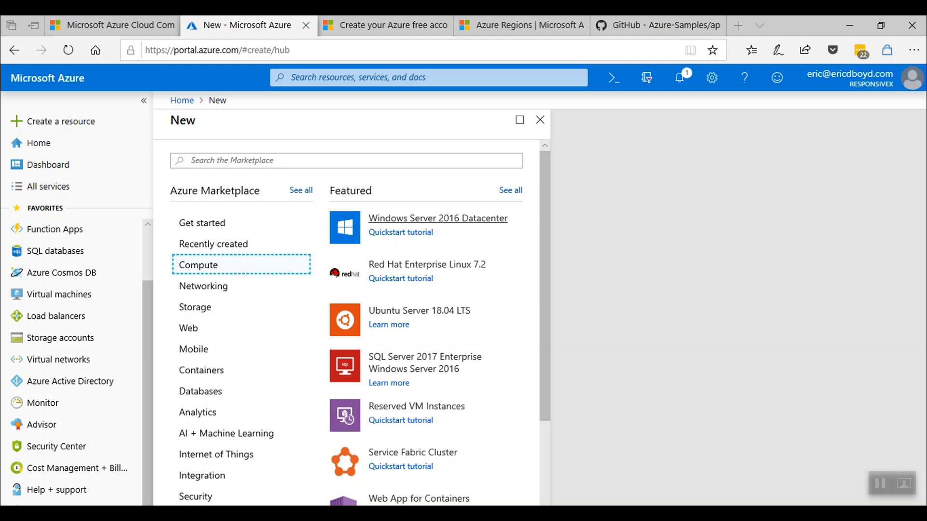
Start a Windows Server 2016 Datacenter VM with new resource group and VM name 'GetStartedAzure'.
click(438, 218)
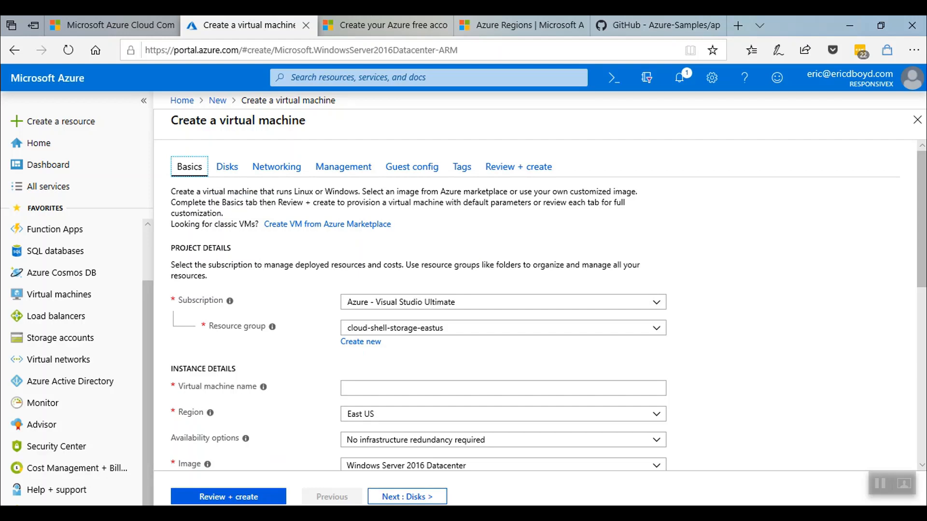
click(361, 342)
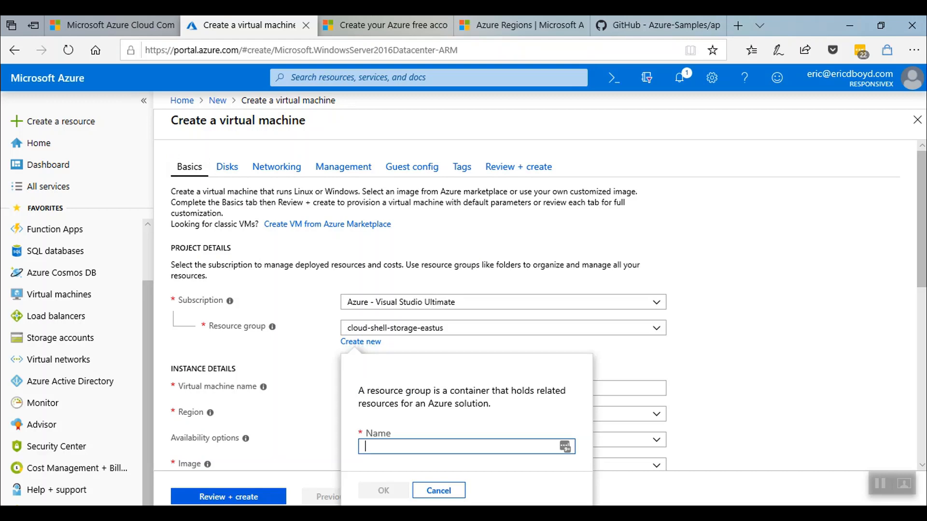
text(GetStare)
key(BackSpace)
text(te)
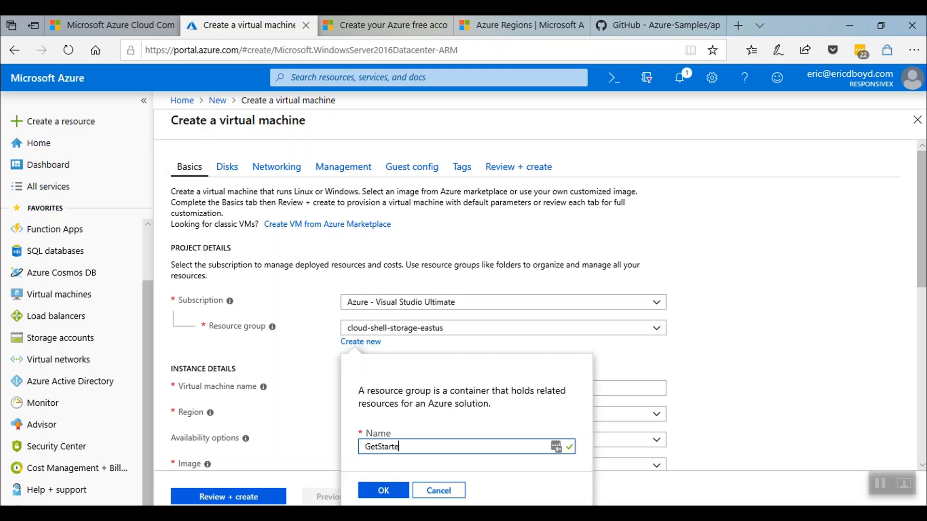
text(dAzure)
key(Tab)
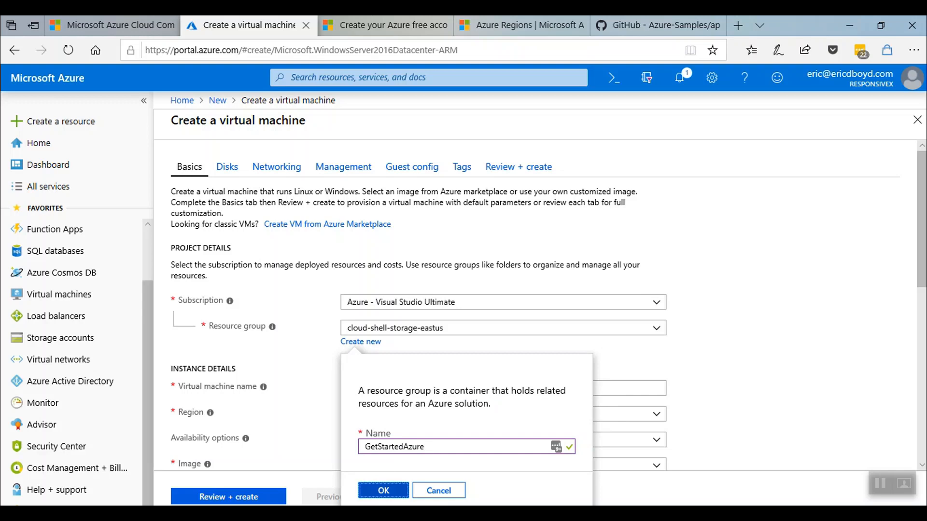
key(Return)
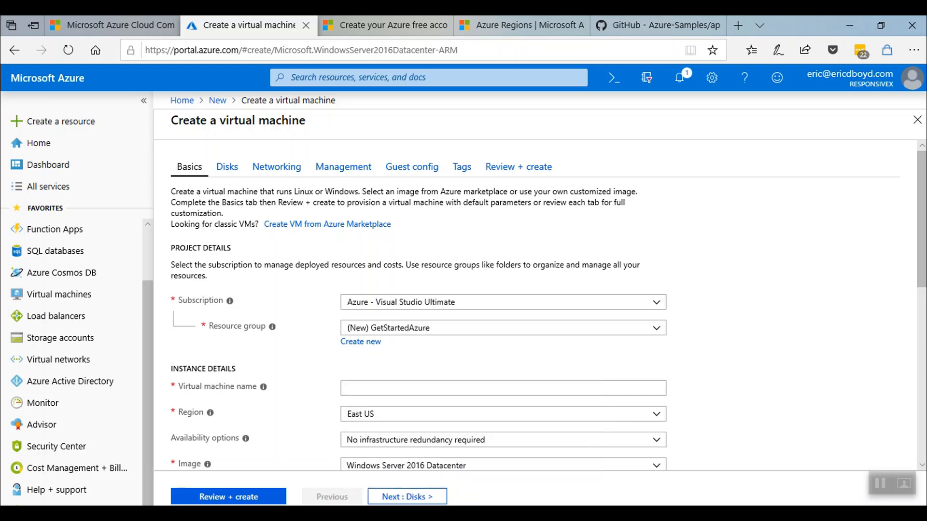
click(502, 388)
text(GetS)
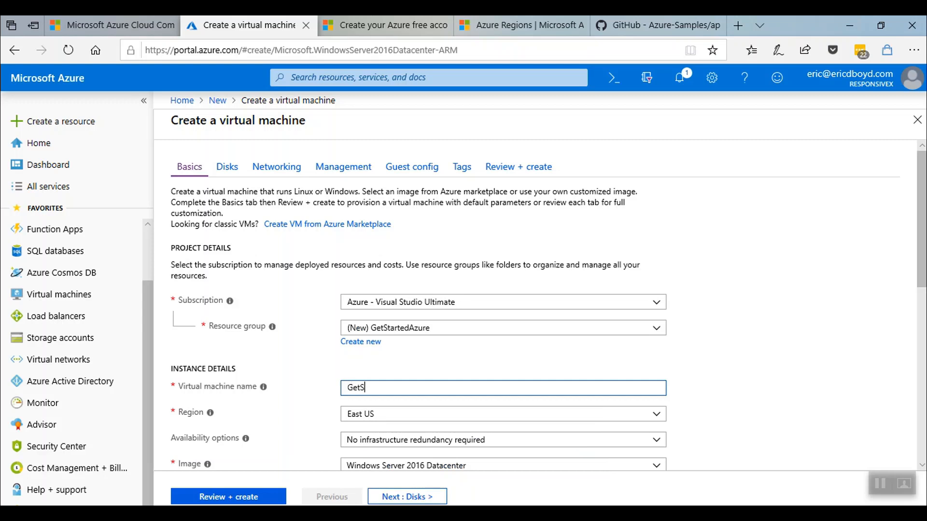
text(tartedAzure)
click(772, 338)
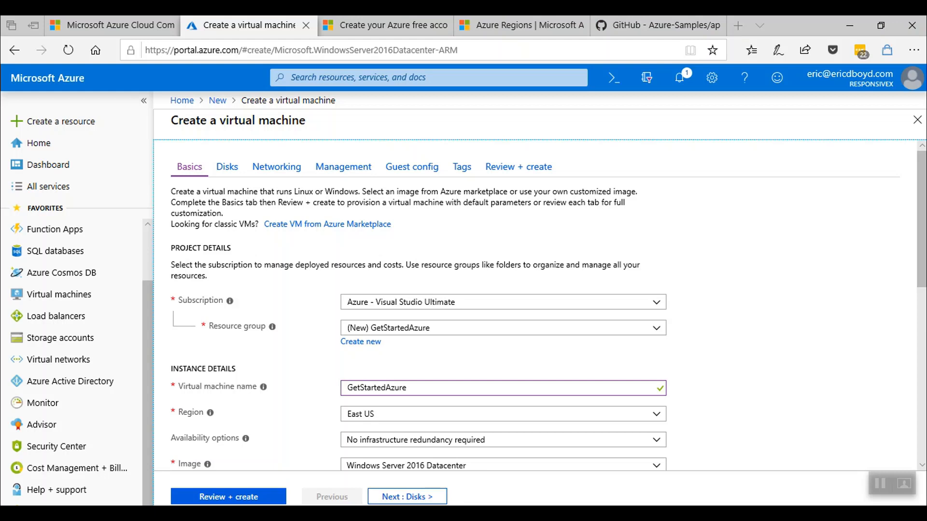
Switch to the Azure Regions page and scroll down to the regions world map.
click(515, 23)
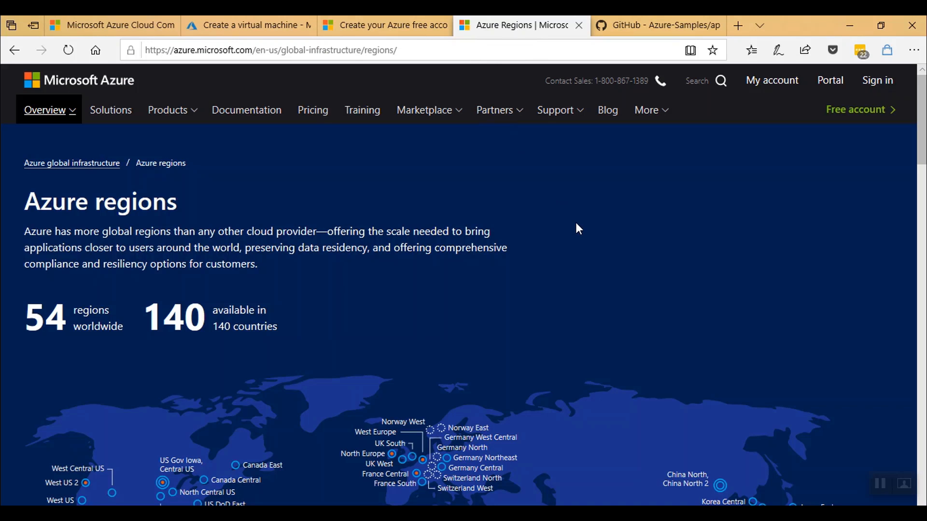
scroll(576, 224, down, 5)
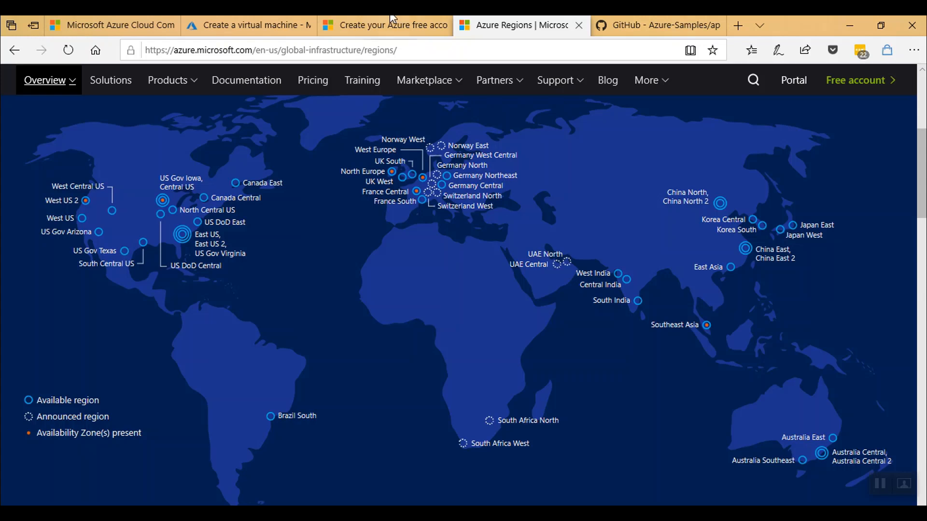
Return to the VM creation form and scroll to the Size and Administrator account sections.
click(233, 32)
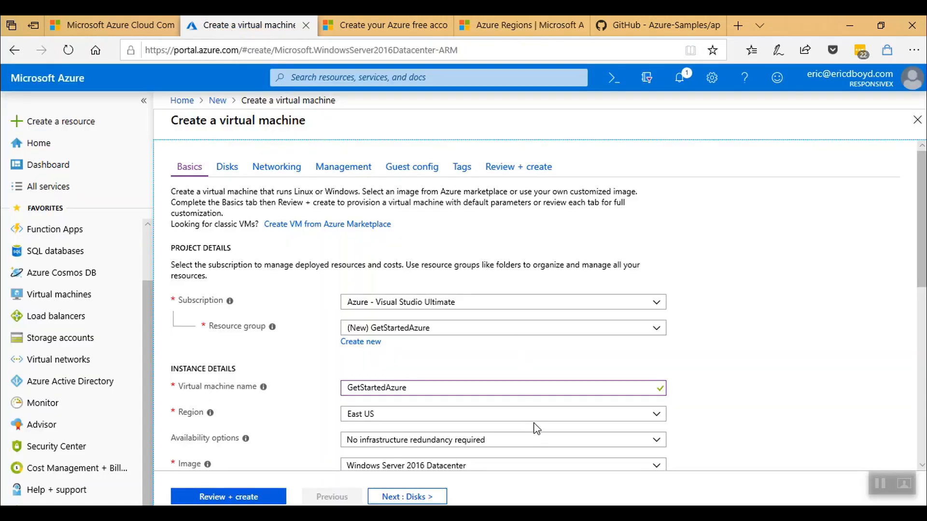
scroll(723, 368, down, 3)
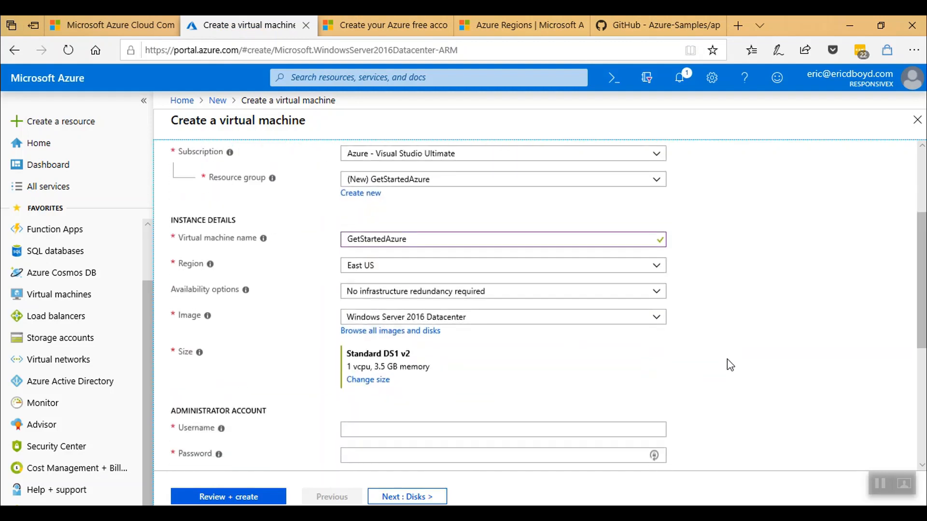
scroll(730, 365, down, 2)
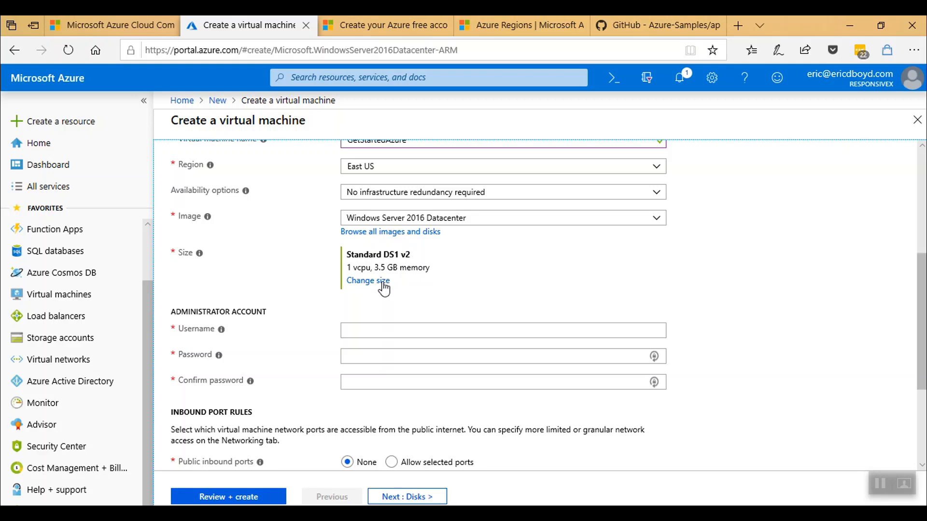
Show all VM sizes by removing the Small, Generation, General purpose and Premium disk filters.
click(367, 281)
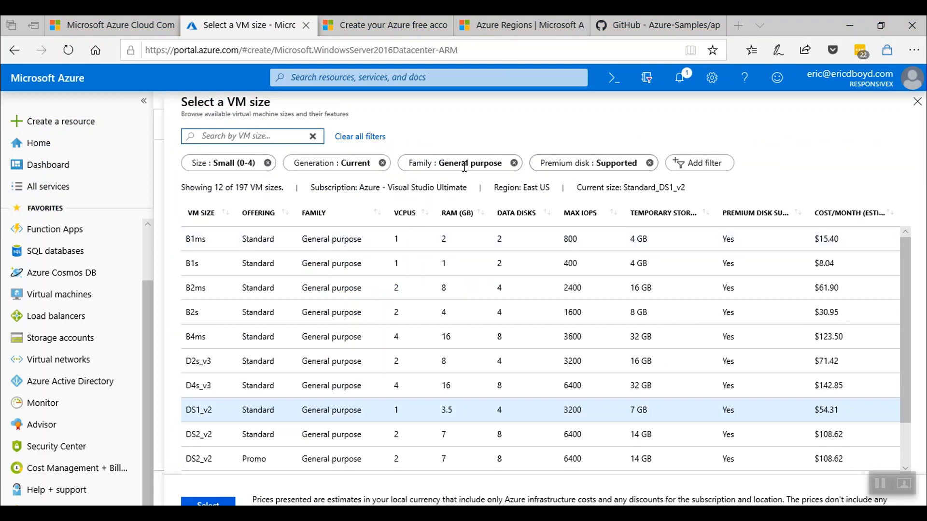
click(267, 163)
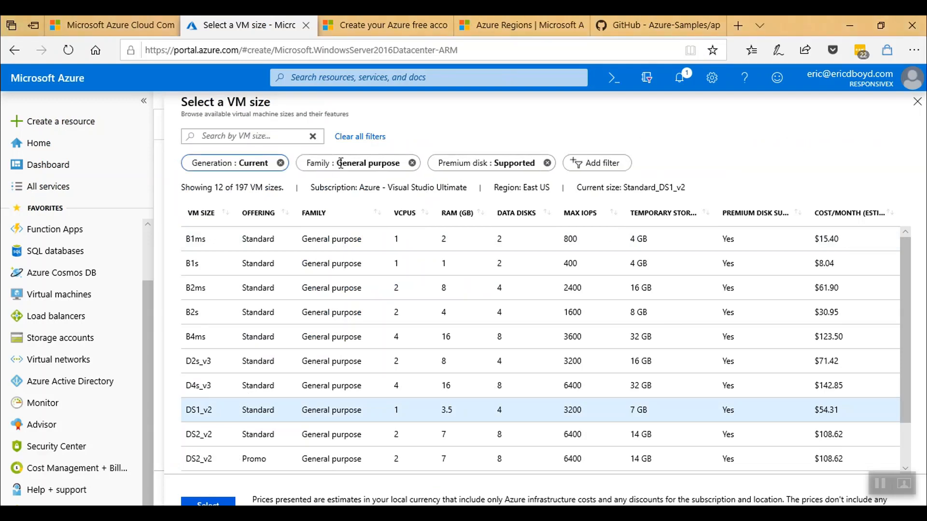
click(280, 164)
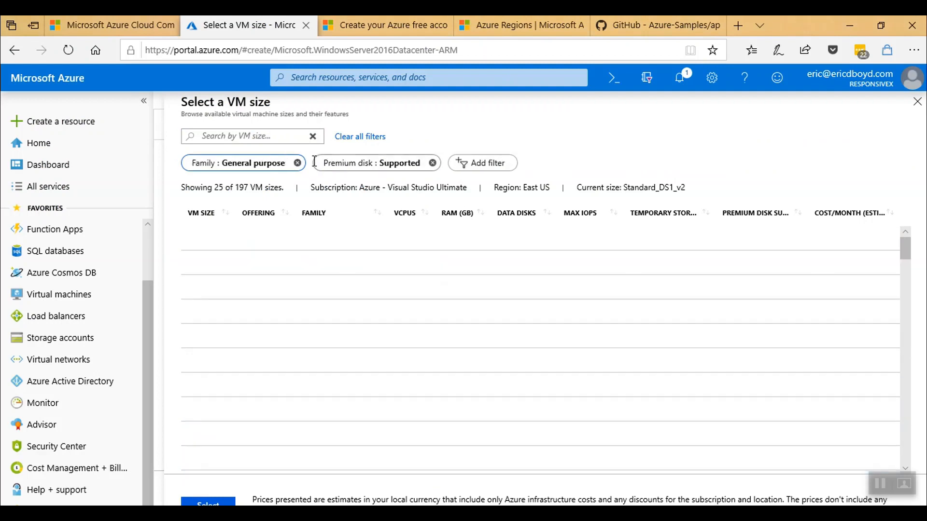
click(297, 164)
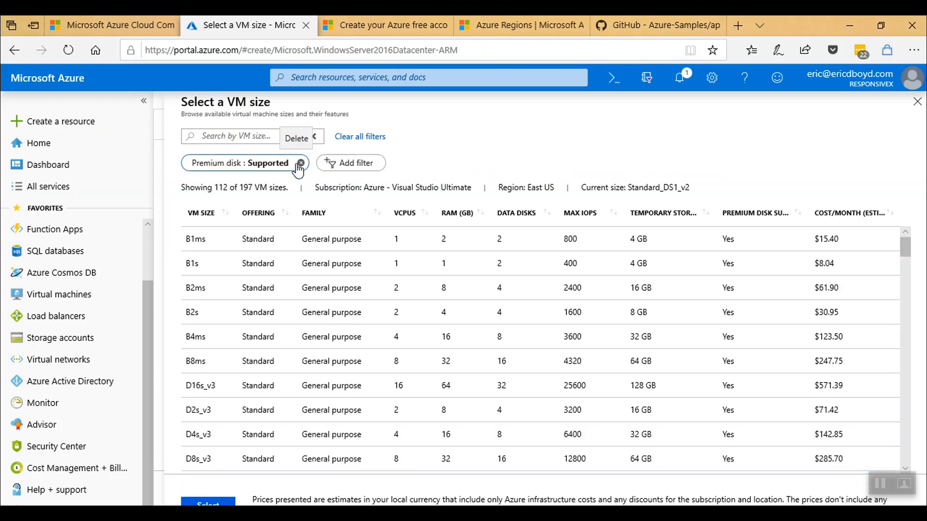
click(299, 164)
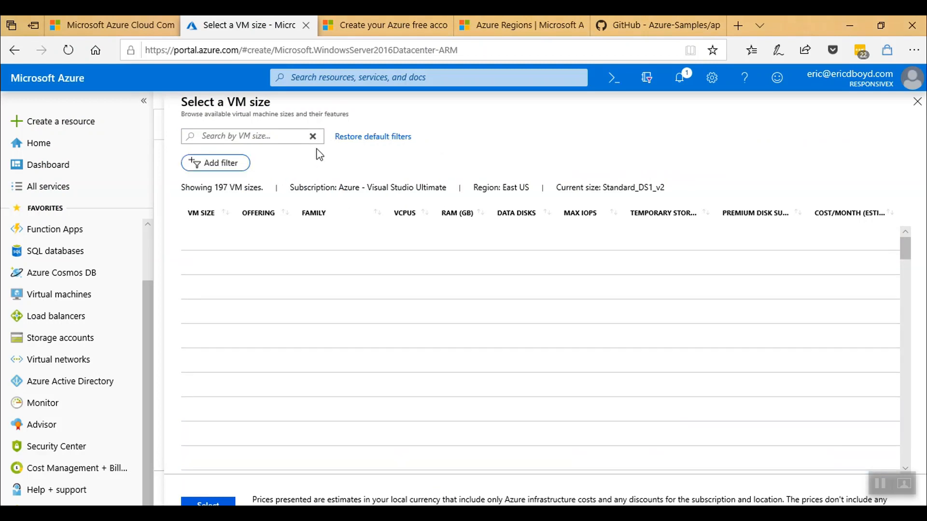
Sort sizes by vCPUs then RAM descending, and close the list keeping Standard DS1 v2.
click(411, 218)
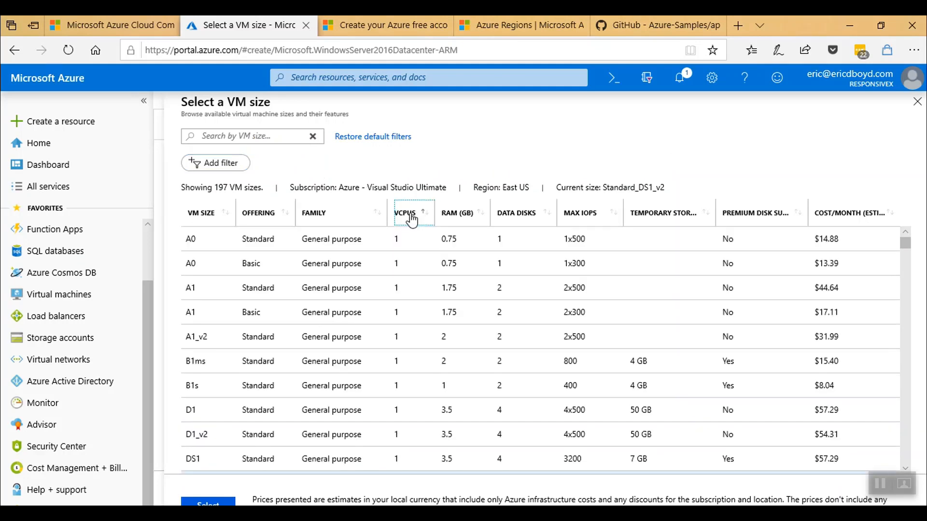
click(411, 218)
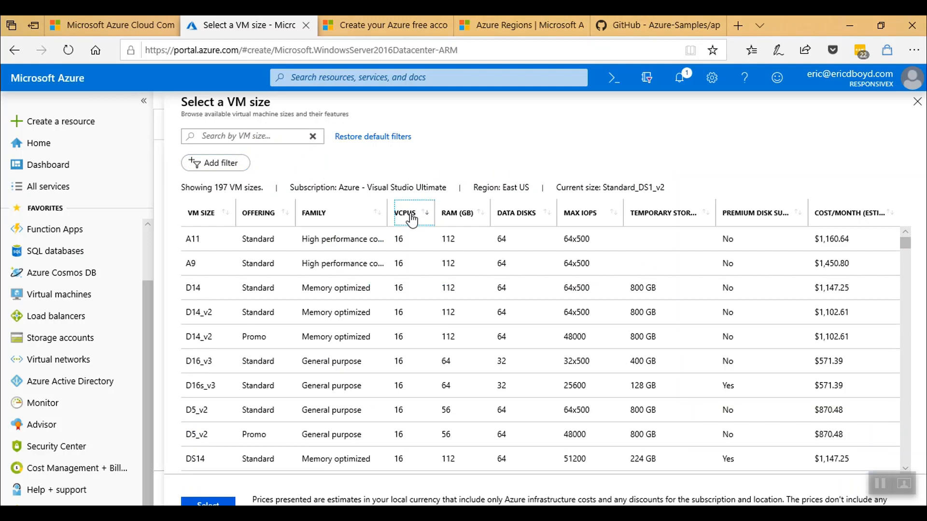
click(448, 216)
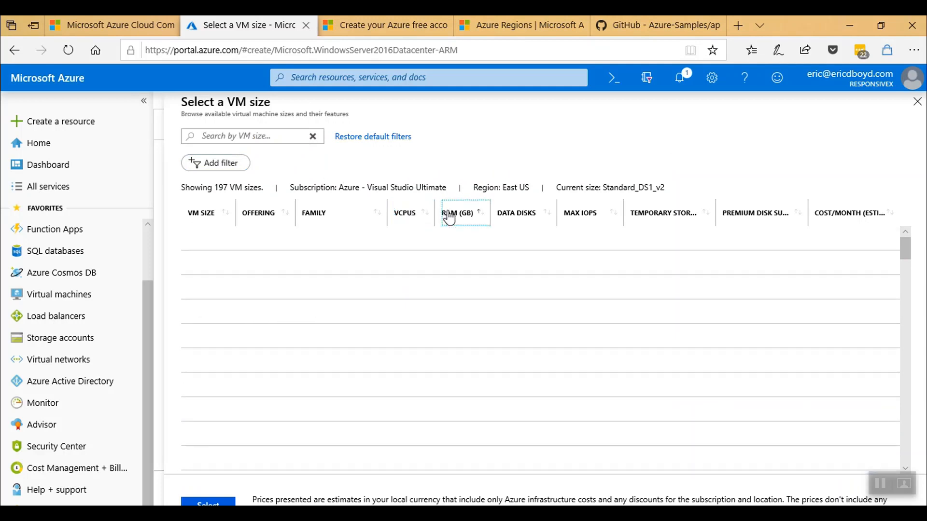
click(449, 217)
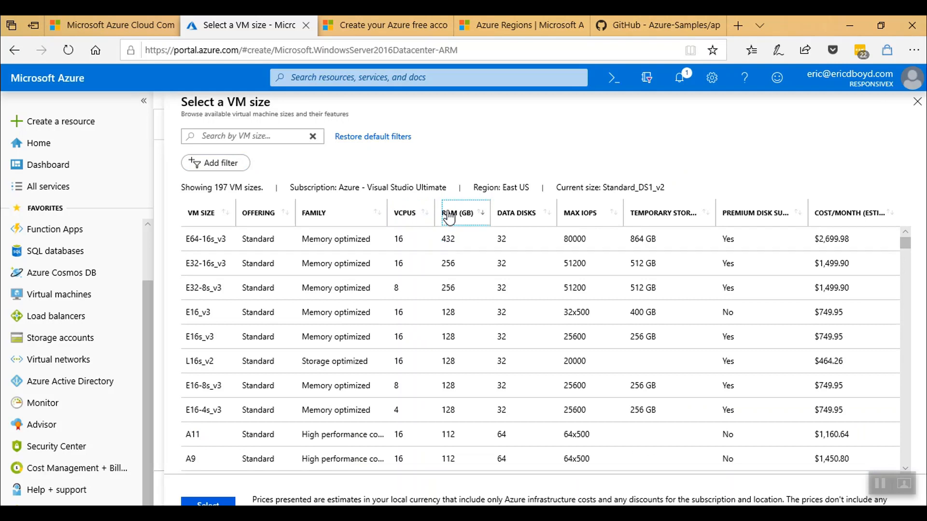
click(914, 106)
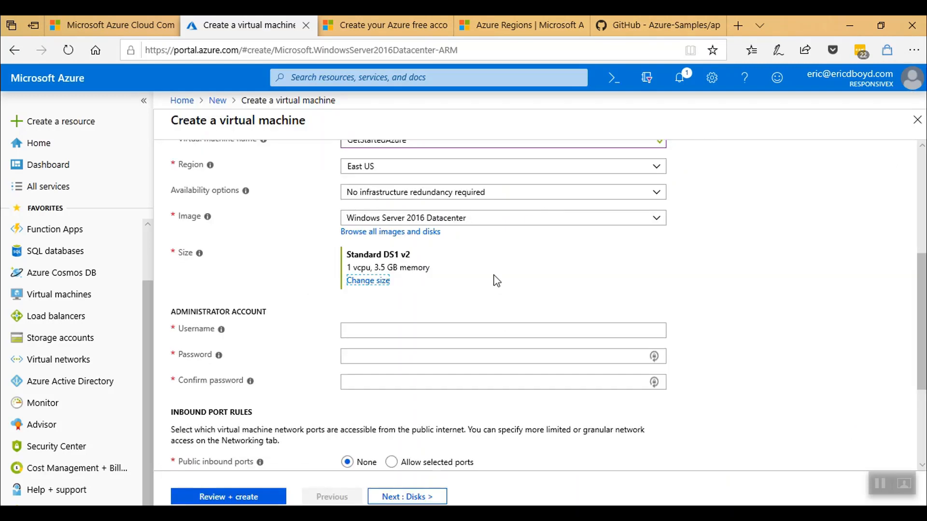
Enter the VM administrator username, then the password and its matching confirmation.
click(411, 328)
text(A)
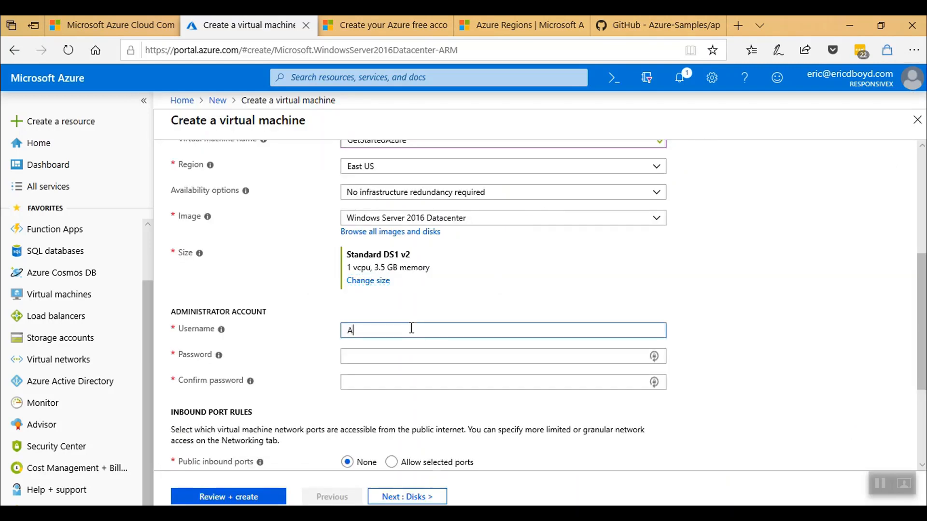
text(zureDemoAdmin)
key(Tab)
text(P@ssw0rd12345678!)
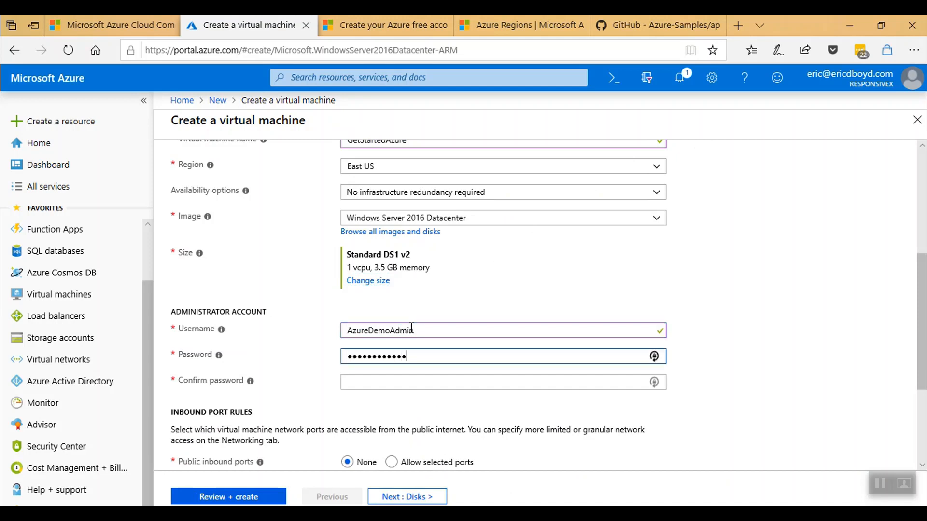
text(!)
key(Tab)
text(P@ss)
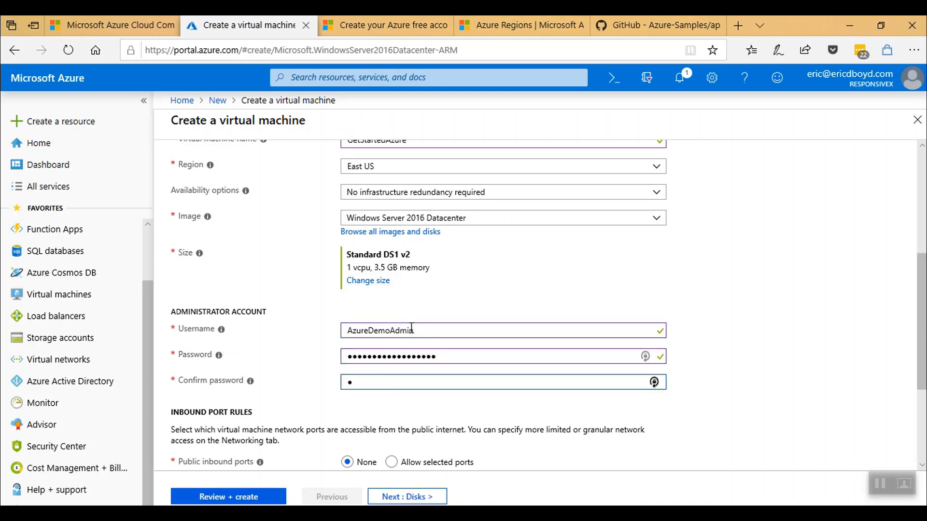
text(w0rd12345678!!)
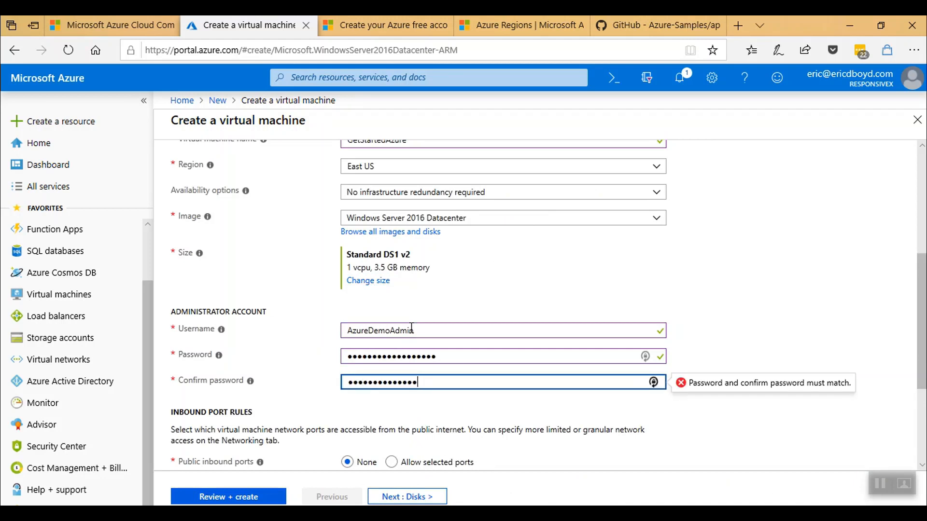
key(Tab)
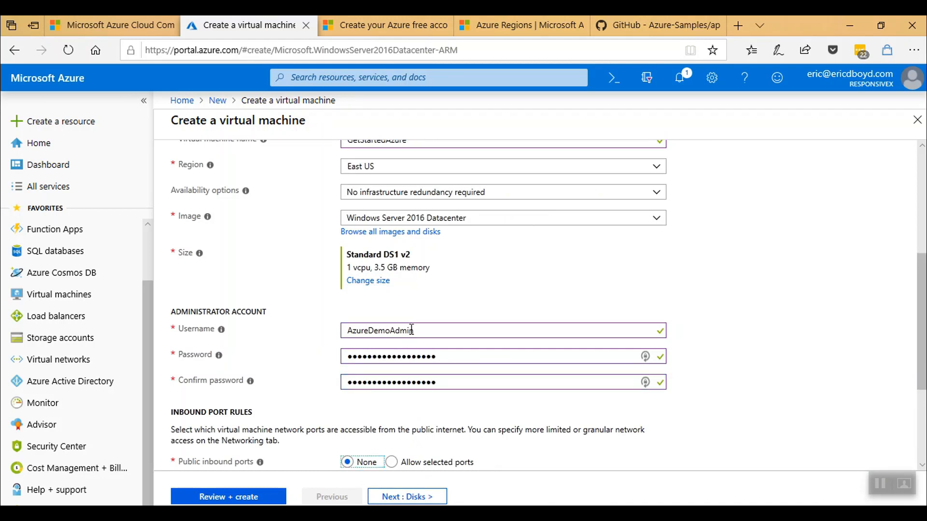
Scroll down the Basics form and continue to the Disks settings.
scroll(466, 358, down, 1)
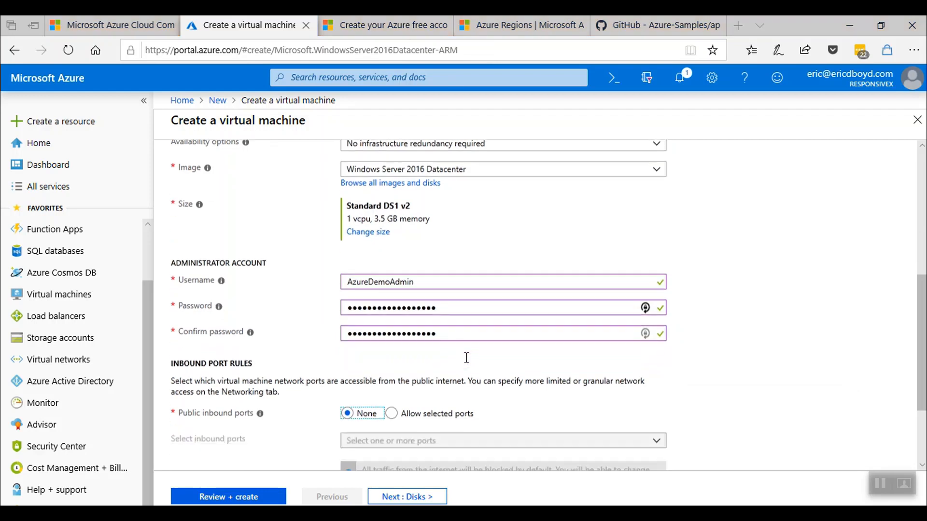
scroll(466, 357, down, 1)
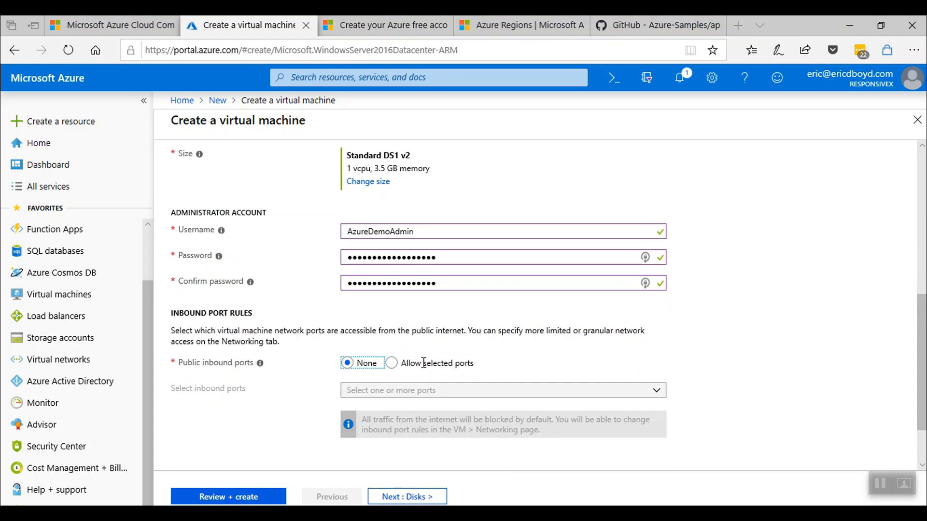
scroll(442, 358, down, 2)
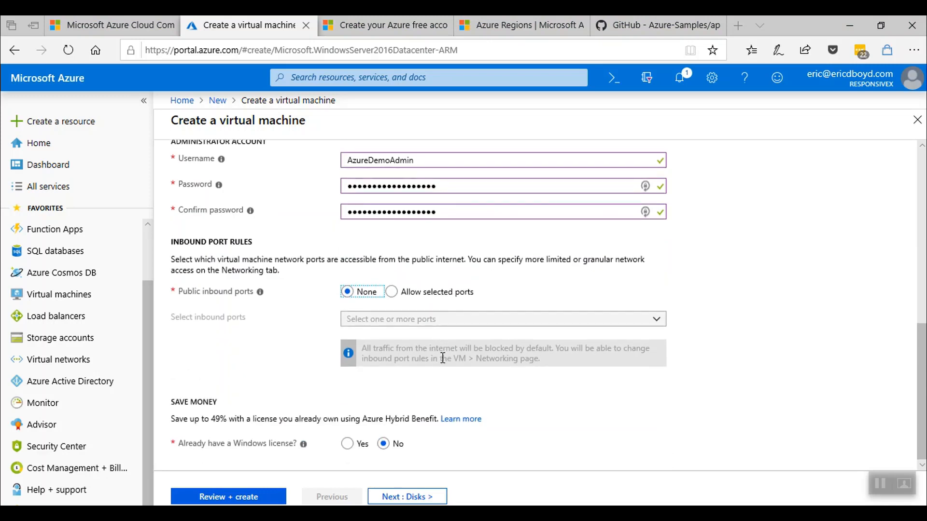
click(412, 495)
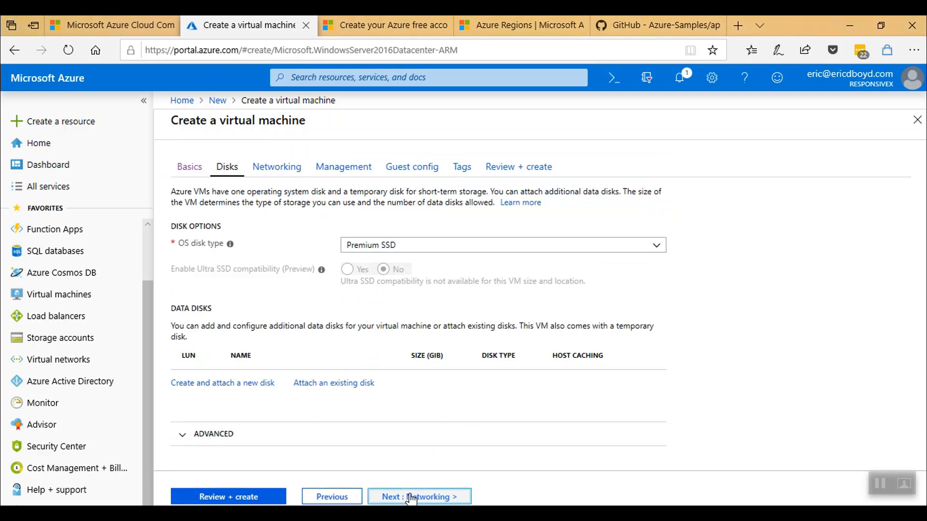
Advance the VM form through Disks and Networking, then pass validation at 0.0730 USD/hr.
click(411, 497)
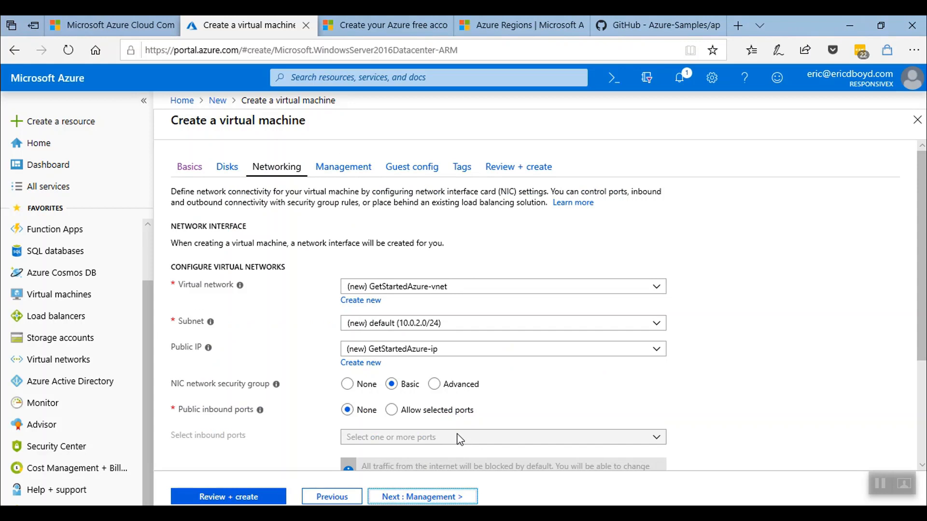
scroll(459, 439, down, 2)
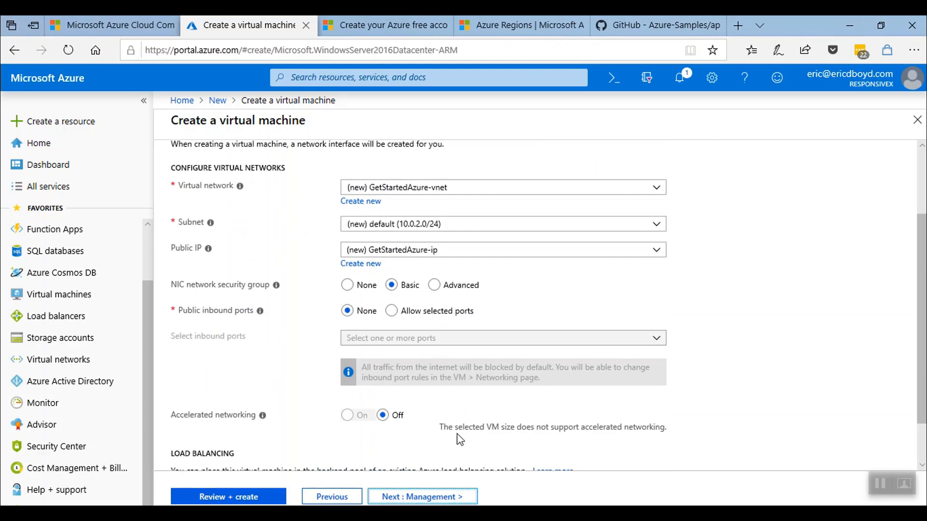
click(241, 497)
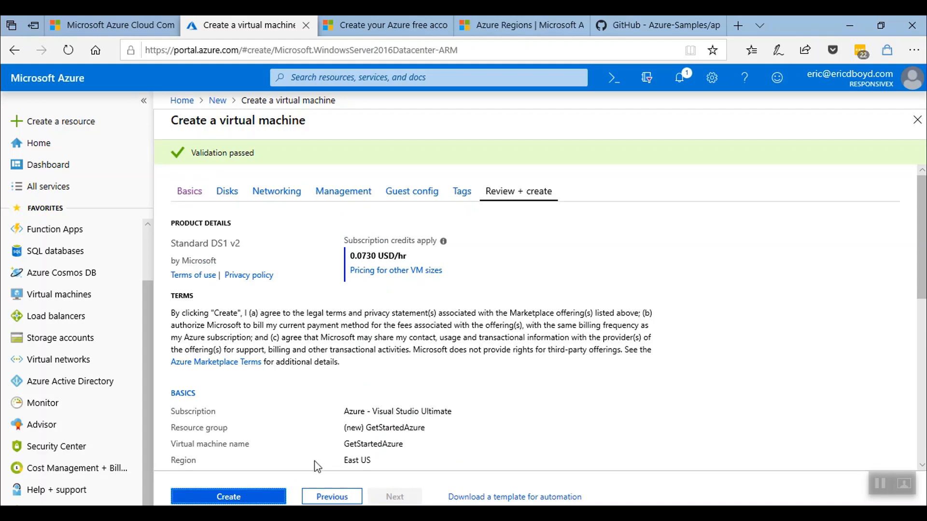
Create the GetStartedAzure VM, watch its deployment in Notifications, and return to the Dashboard.
click(259, 500)
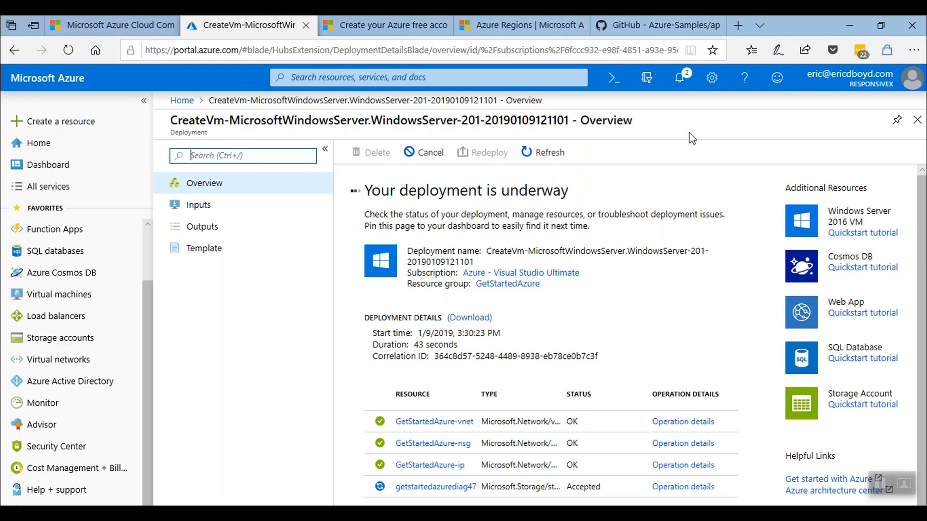
click(684, 83)
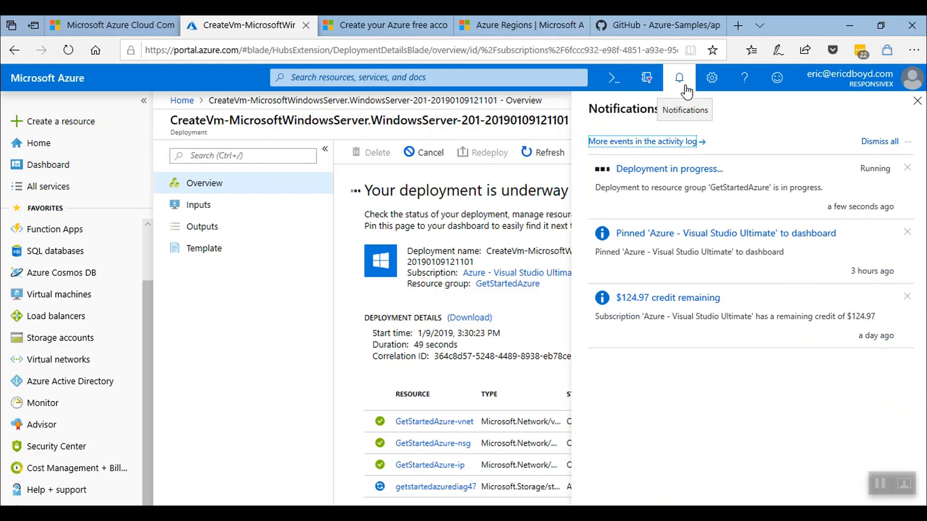
click(102, 169)
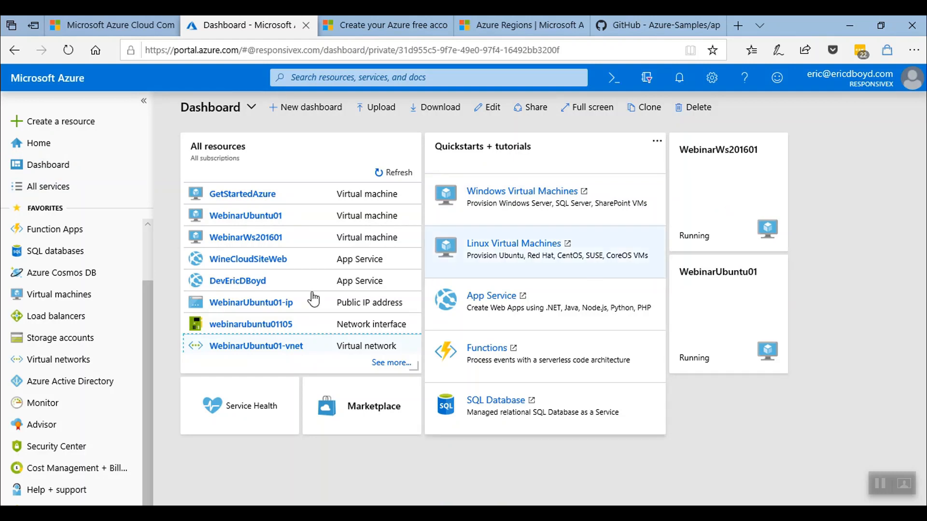
Find WebinarWs201601 by searching 'webinar', review its usage charts, and bring up its connection options.
click(72, 298)
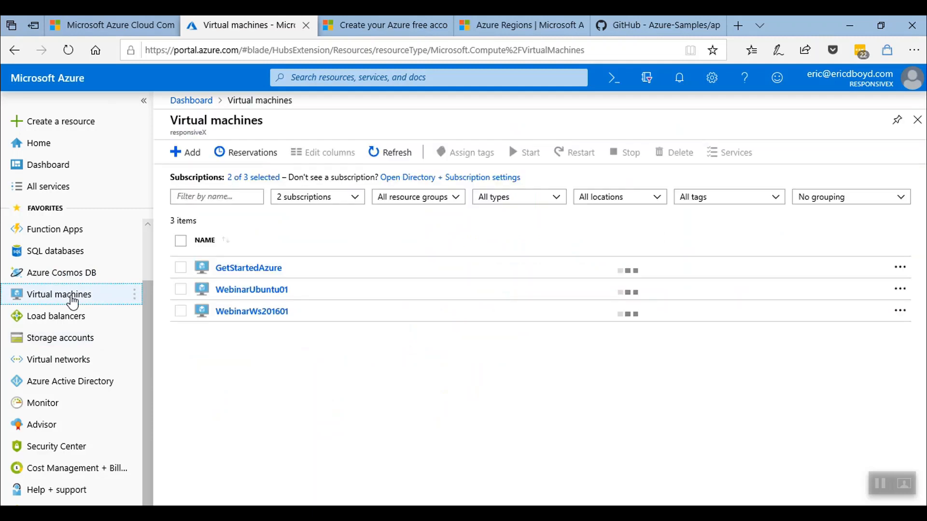
click(377, 82)
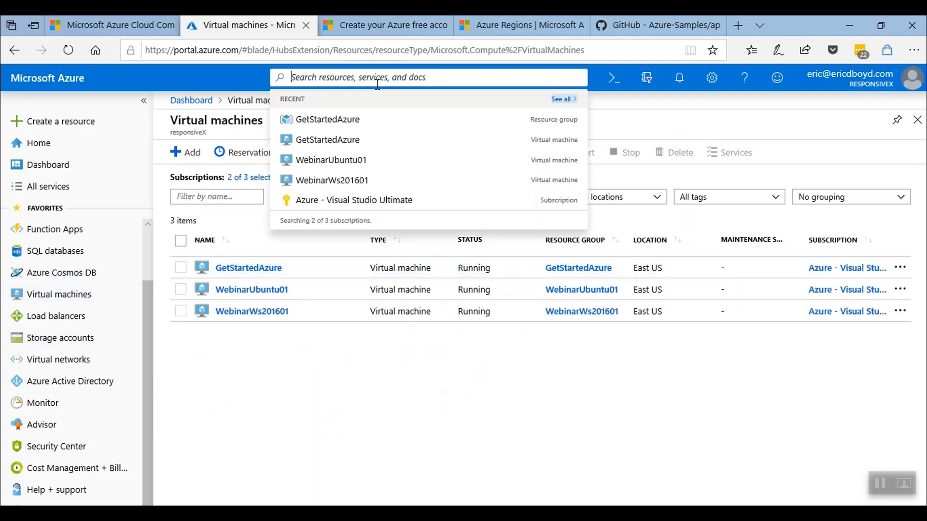
text(webinar)
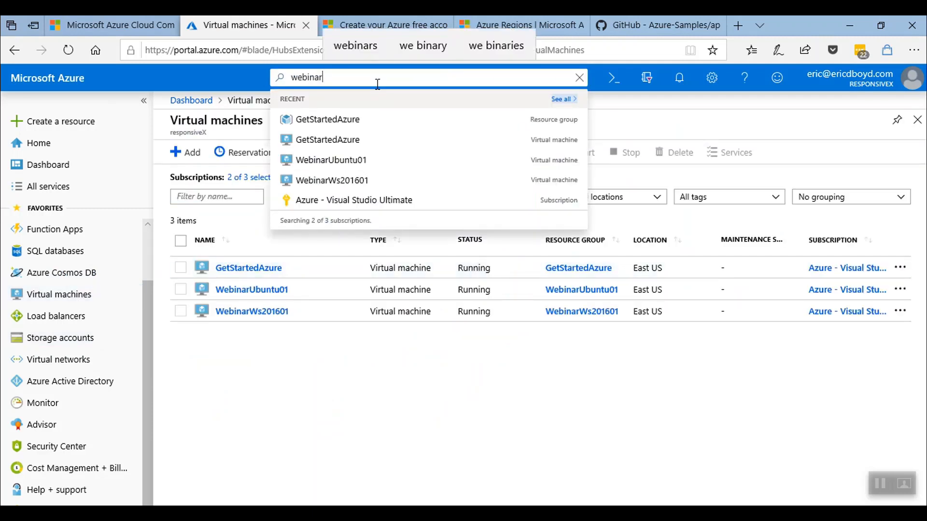
click(367, 268)
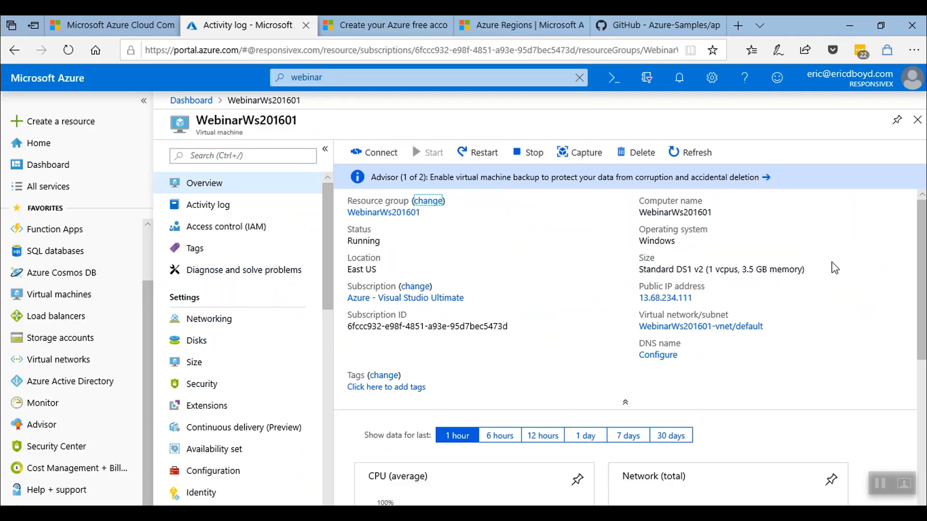
scroll(834, 269, down, 3)
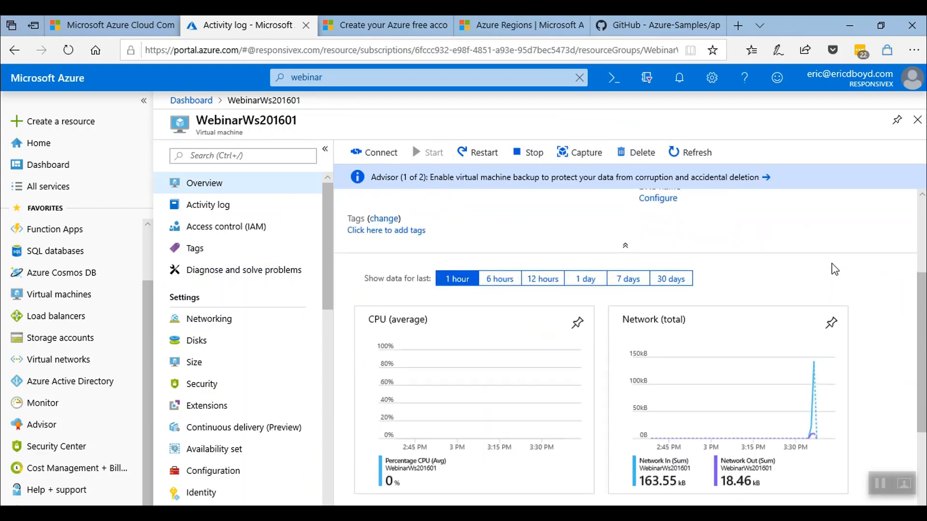
scroll(834, 268, down, 2)
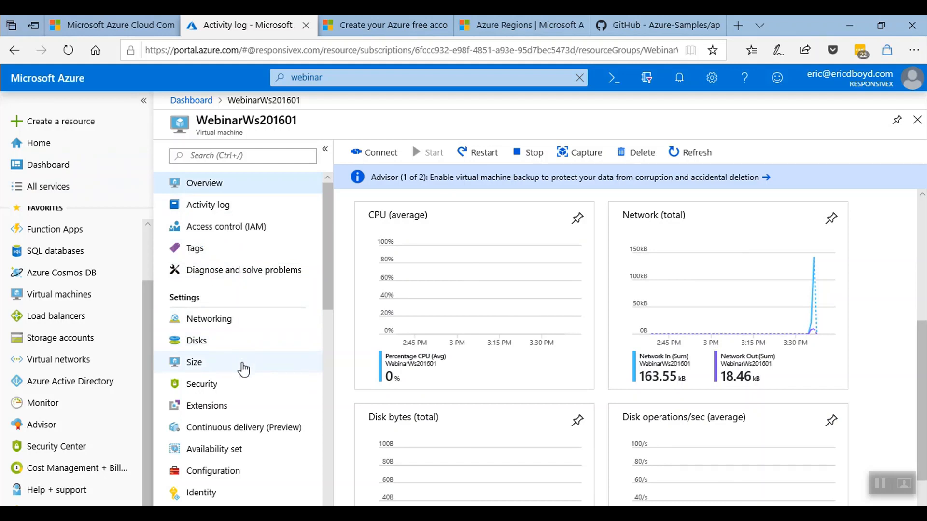
click(367, 152)
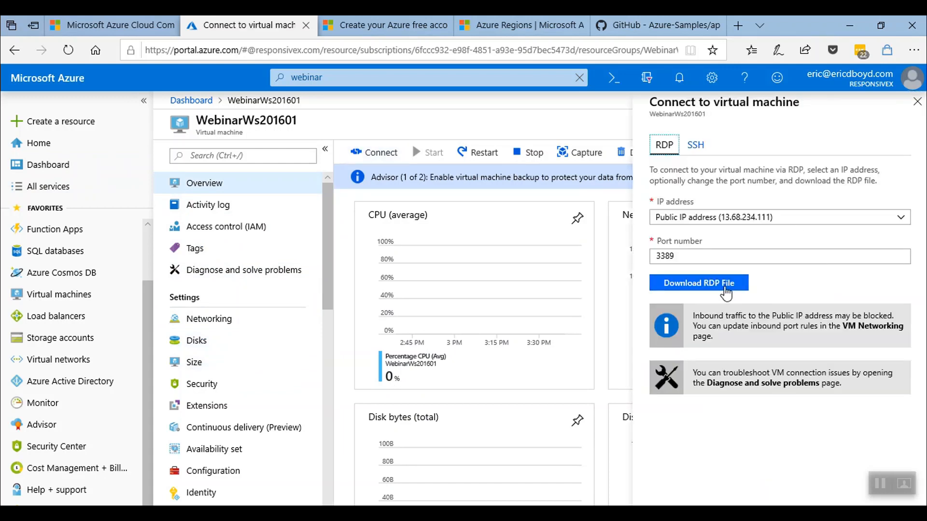
Download and open the VM's RDP file, disconnect the remote session, and return to Virtual machines.
click(724, 292)
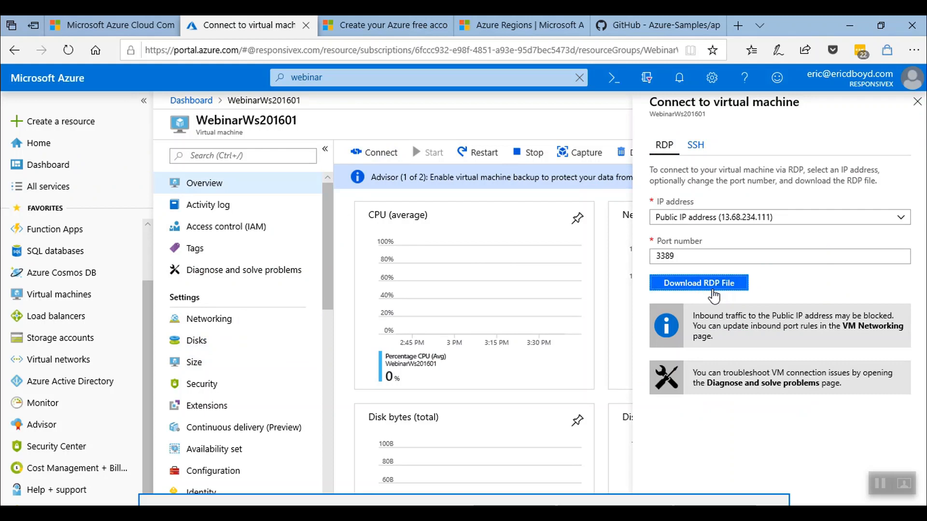
click(536, 511)
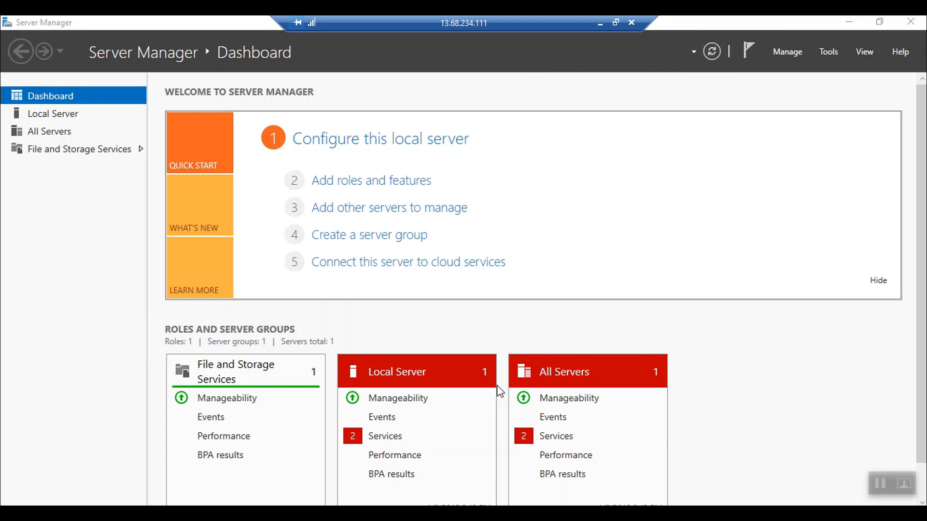
click(634, 25)
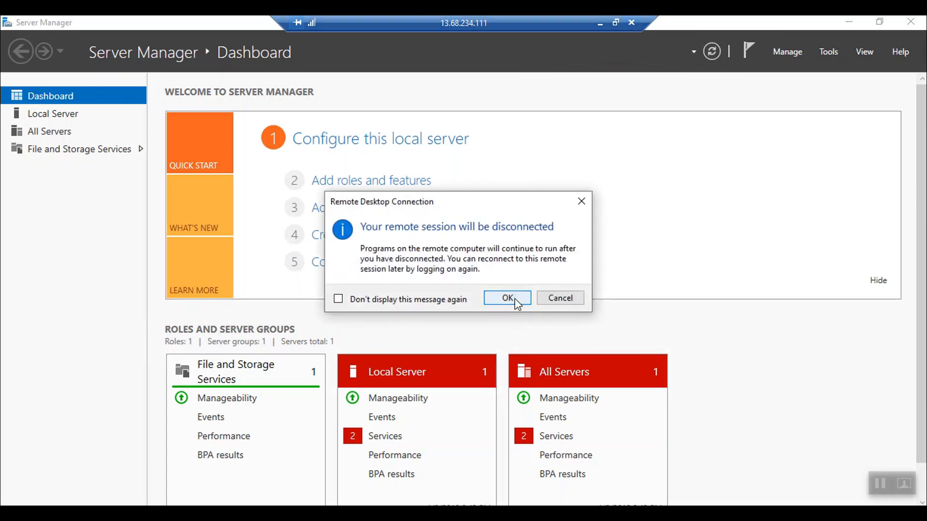
click(507, 298)
click(89, 297)
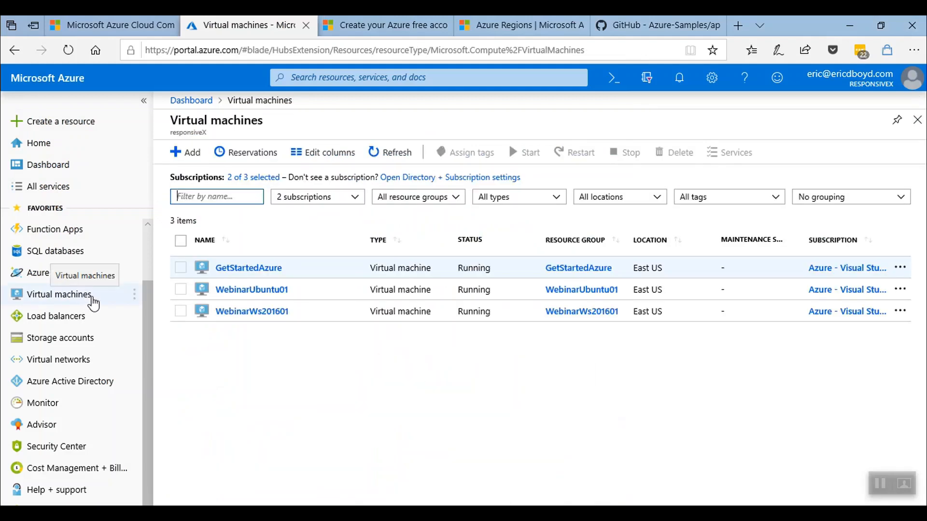
Copy the SSH login command from WebinarUbuntu01's Connect options.
click(255, 290)
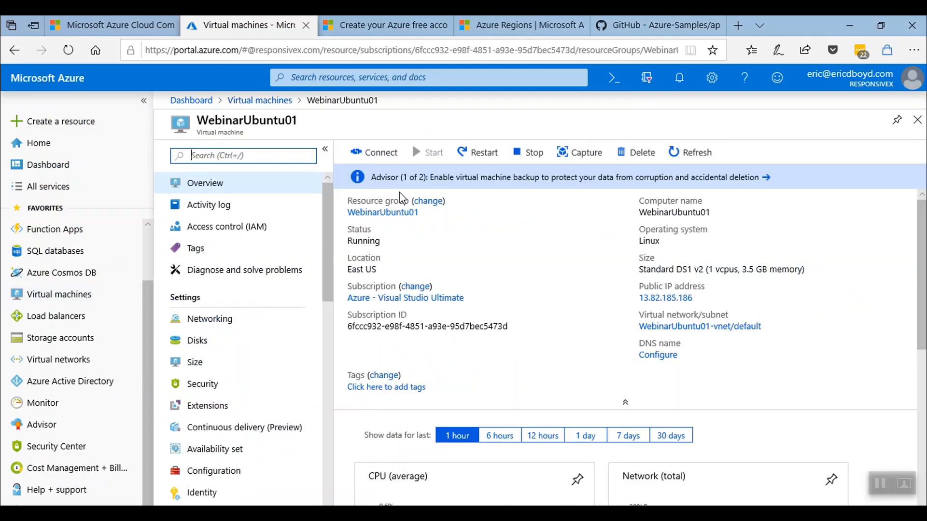
click(376, 155)
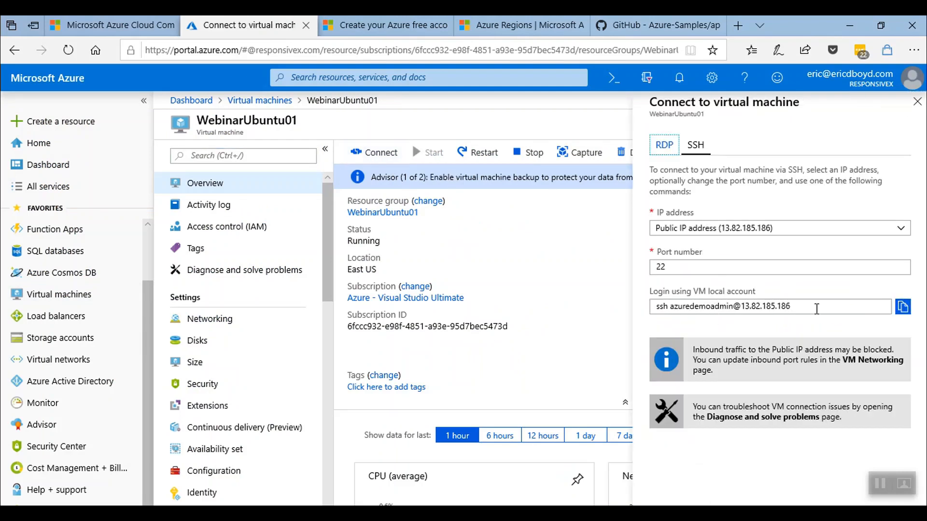
click(903, 308)
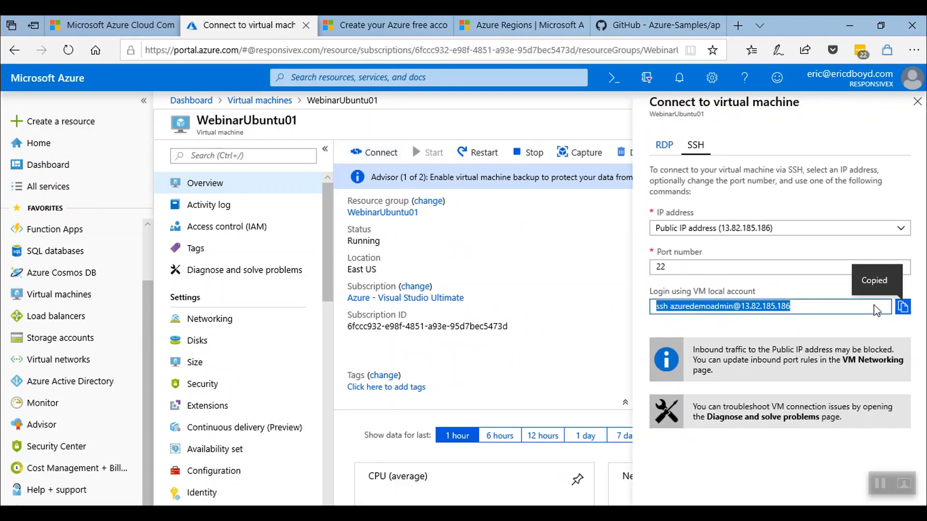
SSH into the VM from Command Prompt, run top, quit, close the terminal, and open All services.
key(super+r)
key(Return)
key(ctrl+v)
key(Return)
key(Return)
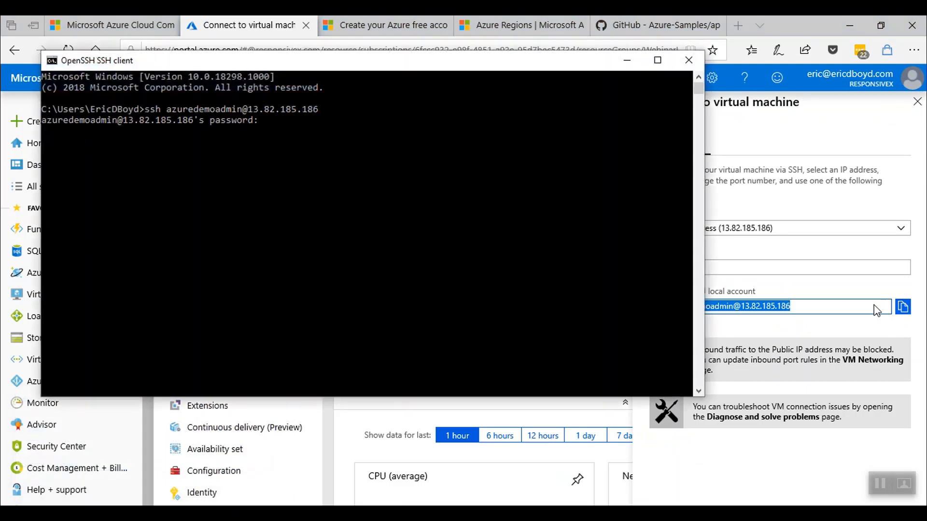
text(top)
key(Return)
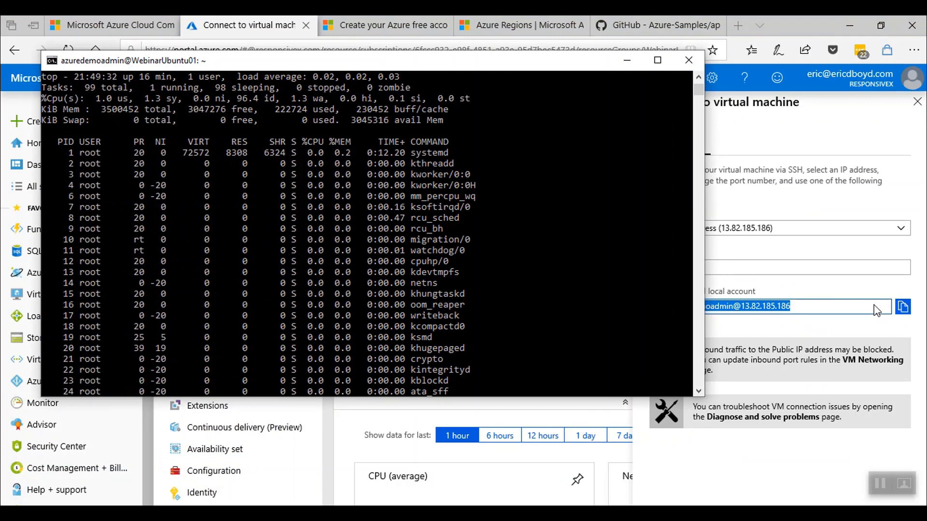
key(q)
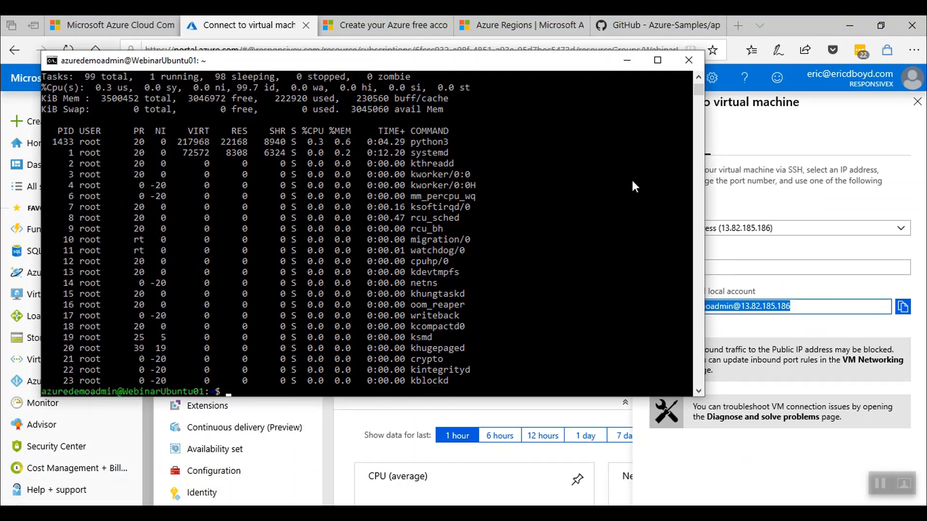
click(682, 58)
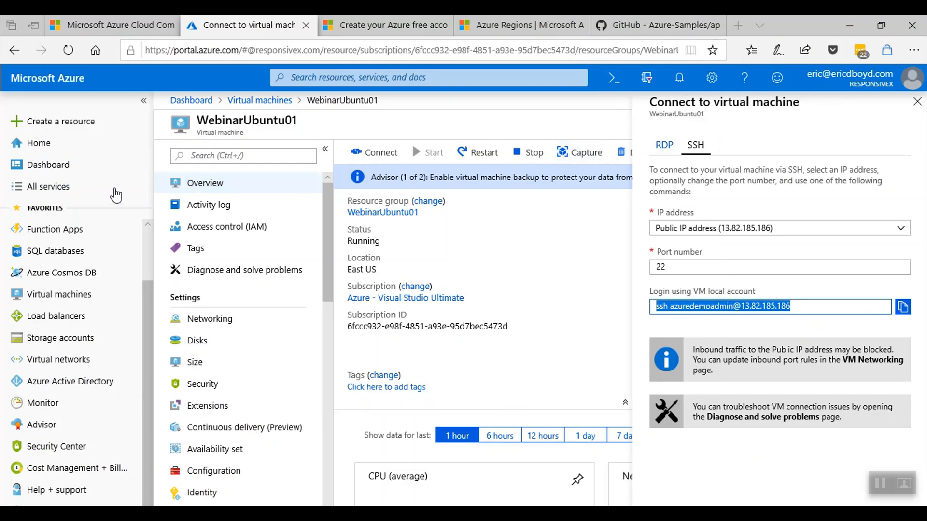
click(64, 187)
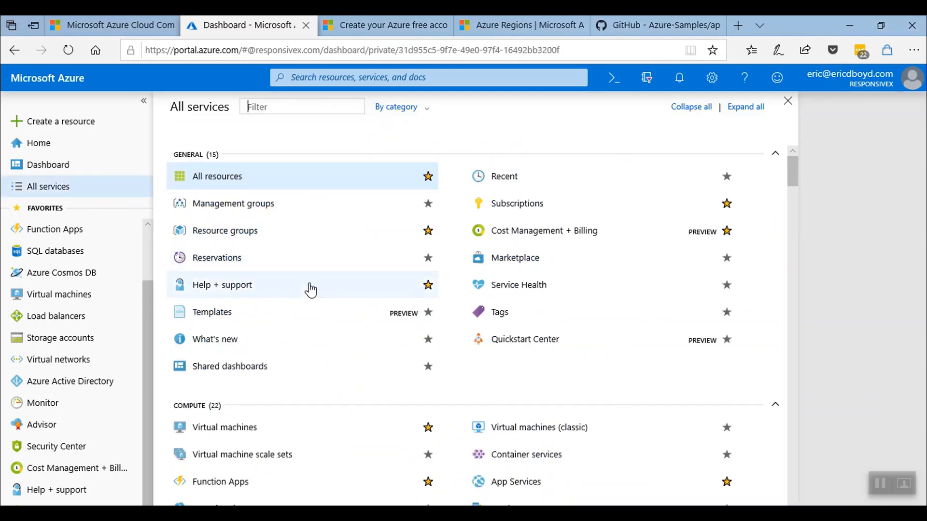
Scroll through the All services categories, then close the catalogue to get back to the Dashboard.
scroll(310, 290, down, 5)
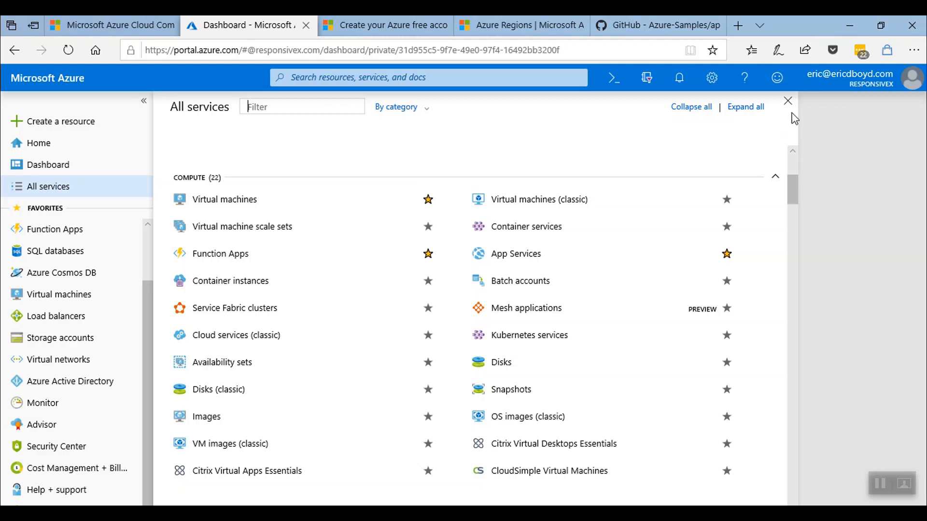
click(788, 101)
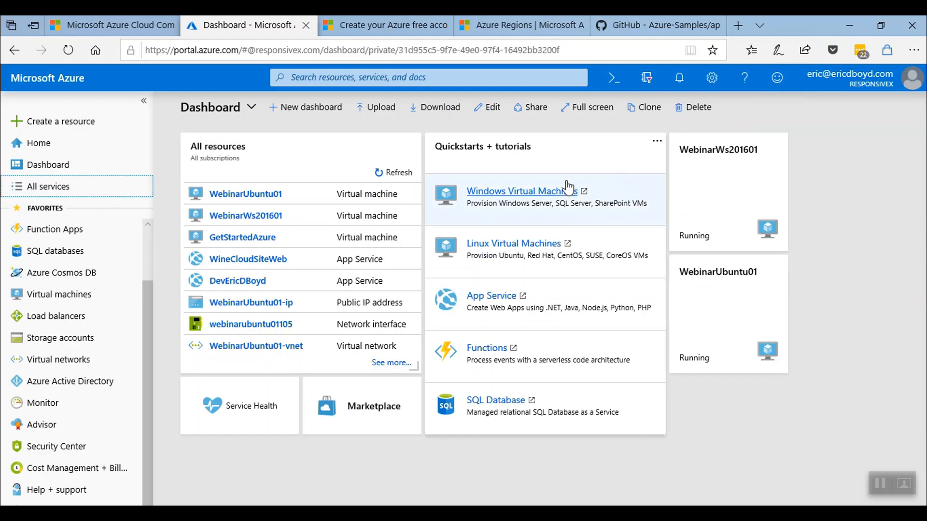
Open GetStartedAzure from the Virtual machines list and go to its resource group.
click(91, 296)
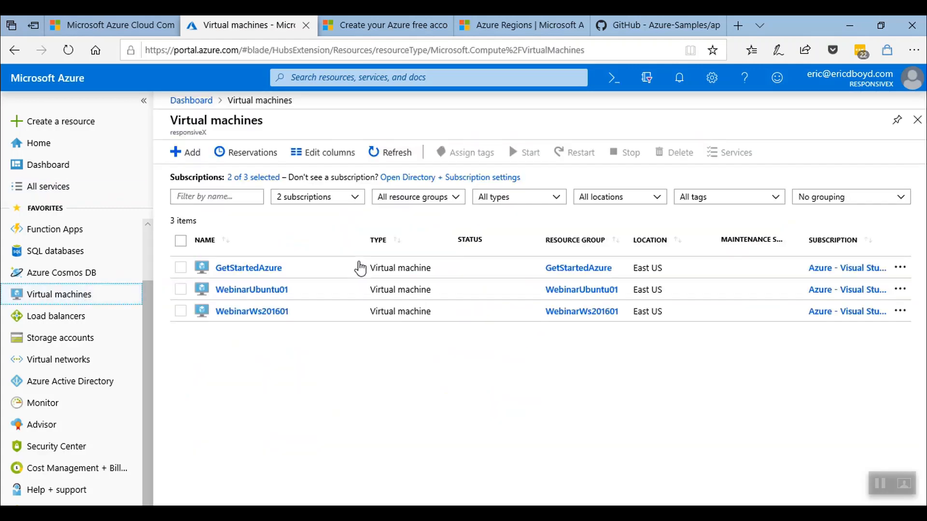
click(261, 271)
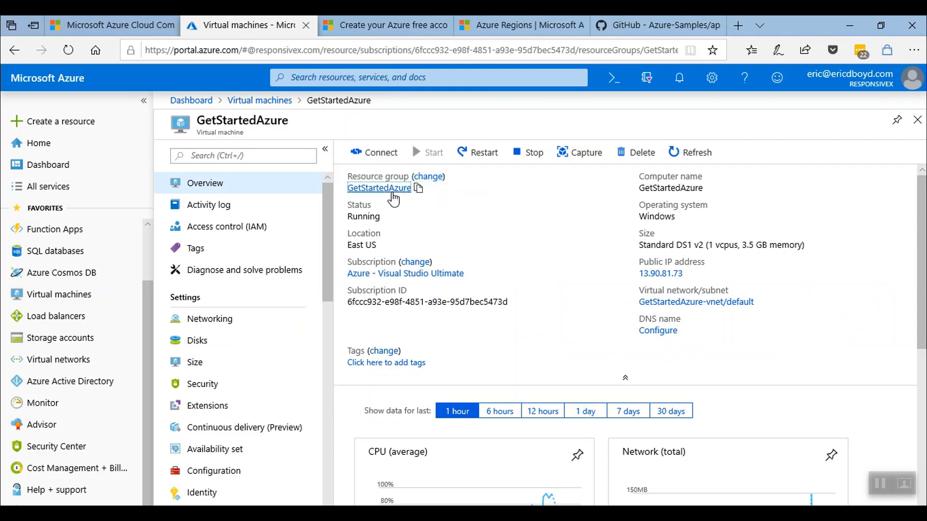
click(392, 193)
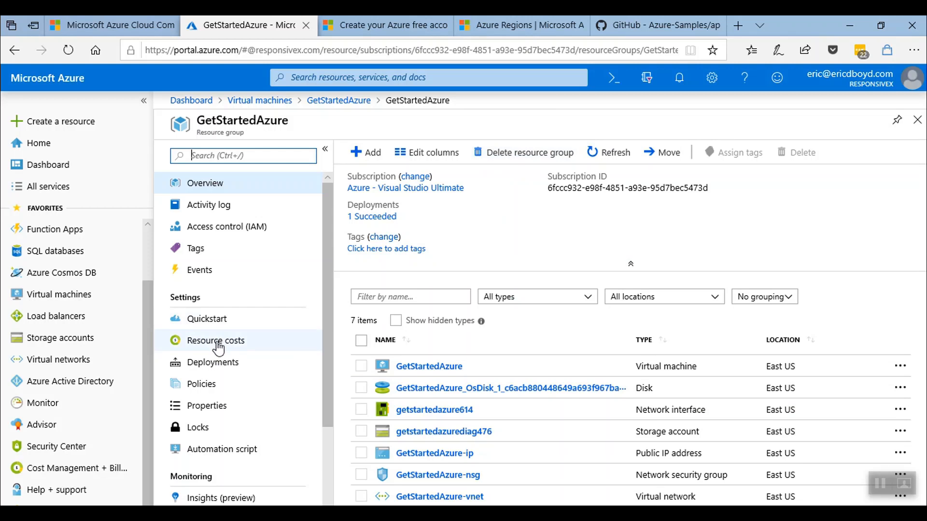
View the resource group's exported Automation script template, then return to the Dashboard.
click(212, 452)
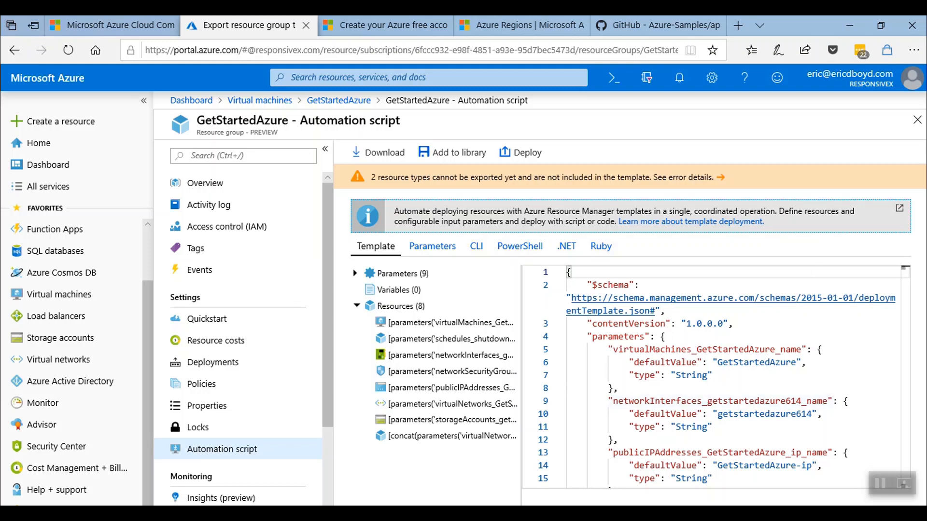
click(71, 164)
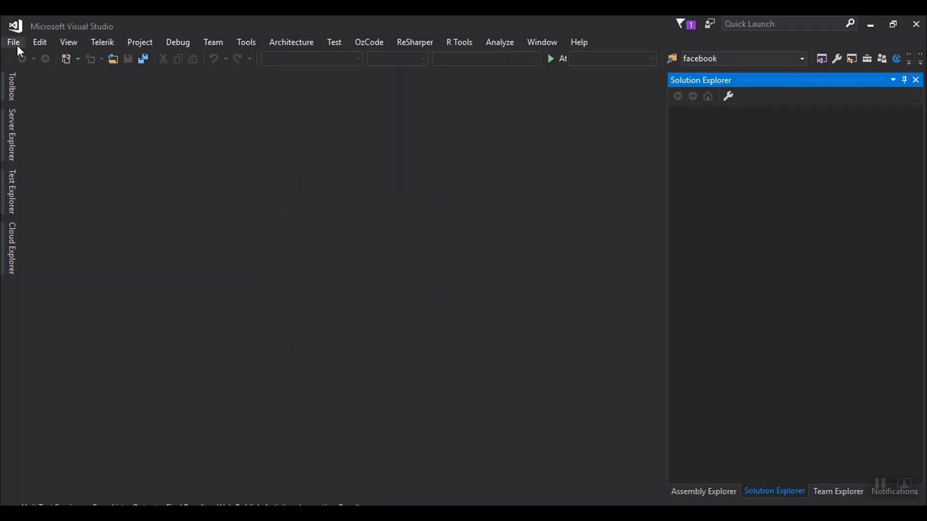
click(17, 45)
Create MVC project GettingStartedWithAzure.Web in a solution named GettingStartedWithAzure.
mouse_move(31, 59)
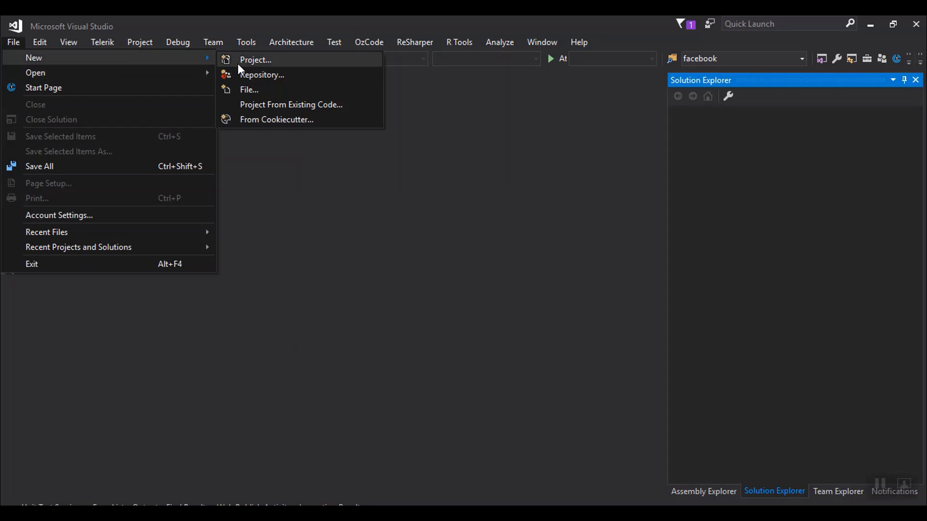
click(295, 61)
click(363, 395)
text(GettingStartedWithAzure.Web)
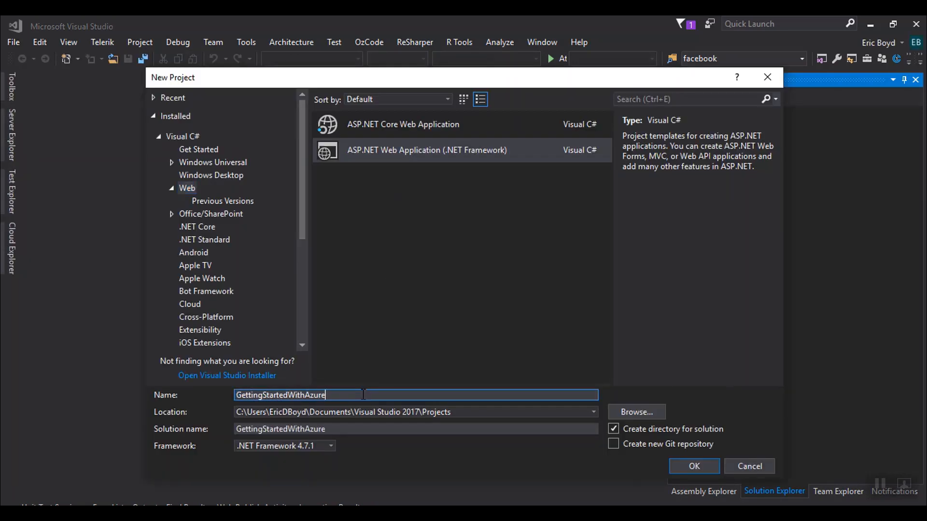
key(Tab)
key(Tab)
key(Tab)
key(End)
key(BackSpace)
key(BackSpace)
key(BackSpace)
key(BackSpace)
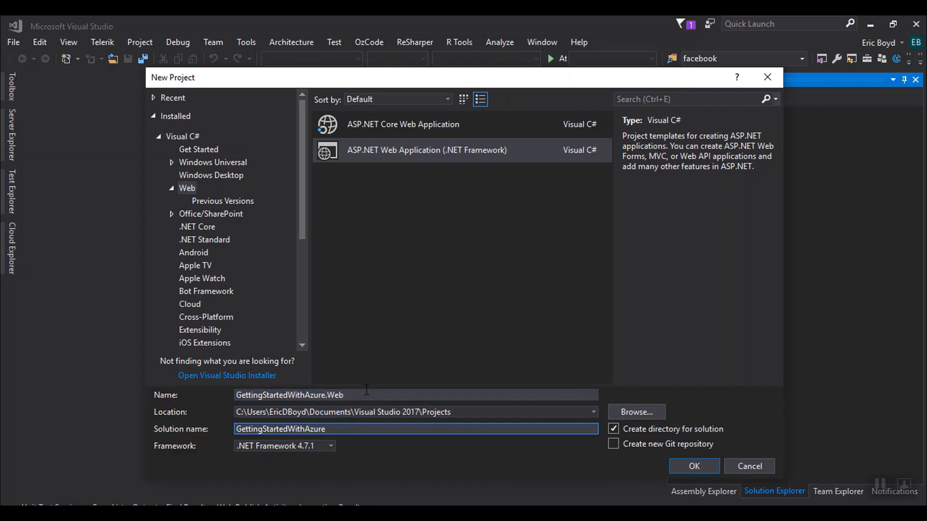
click(671, 465)
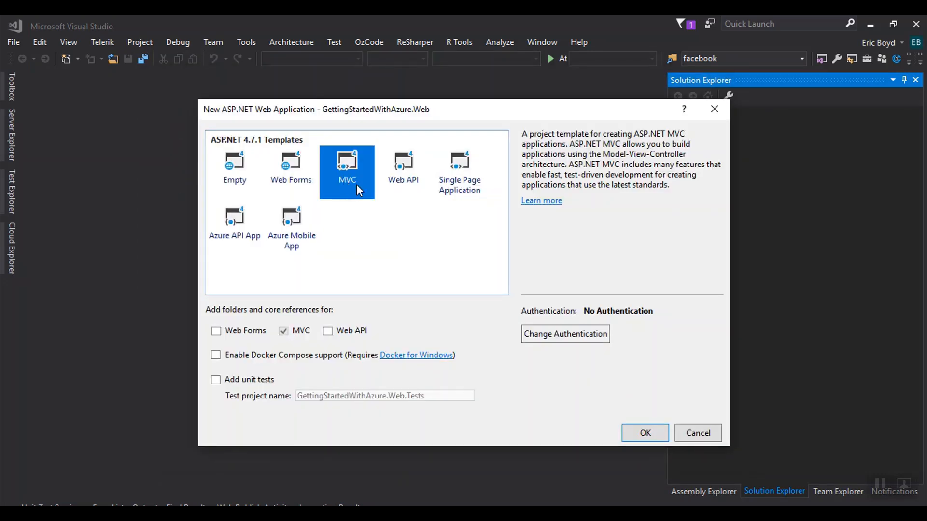
click(645, 432)
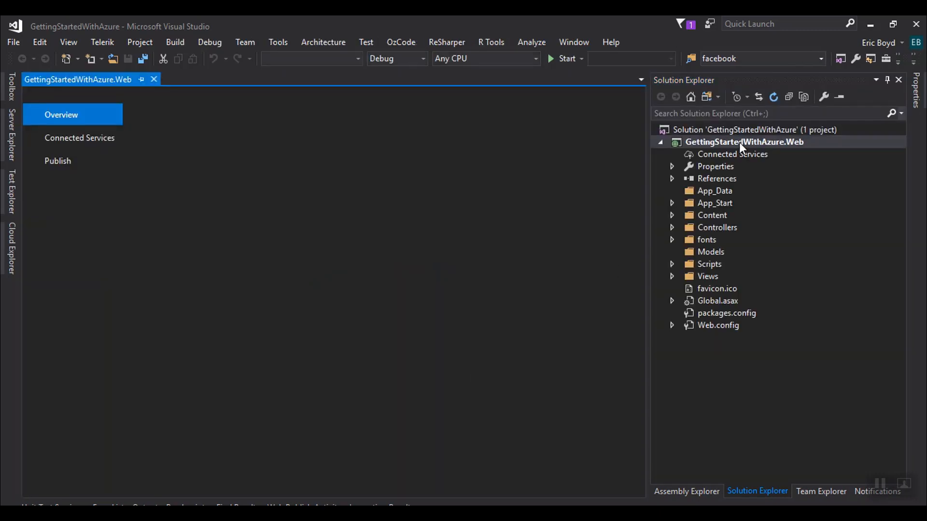
Start publishing the project to a new App Service with resource group GettingStartedWithAzureWeb.
right_click(740, 142)
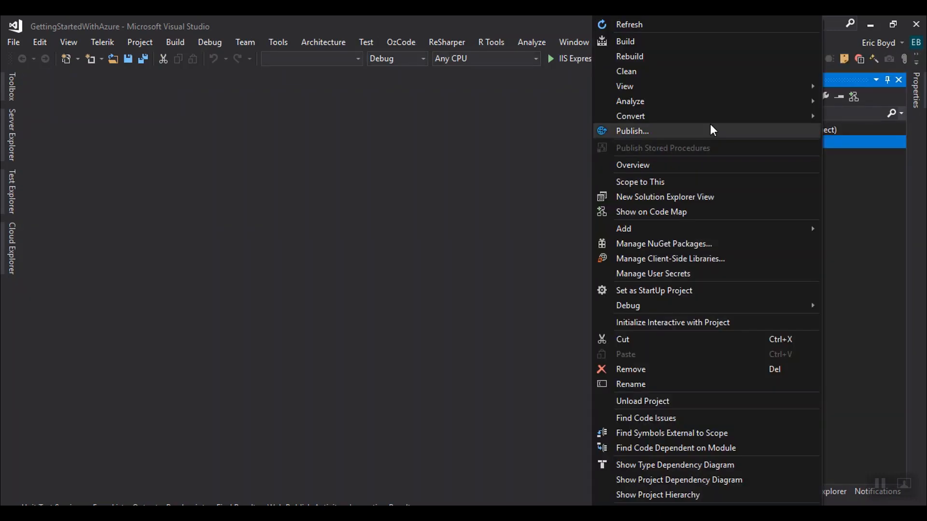
click(710, 128)
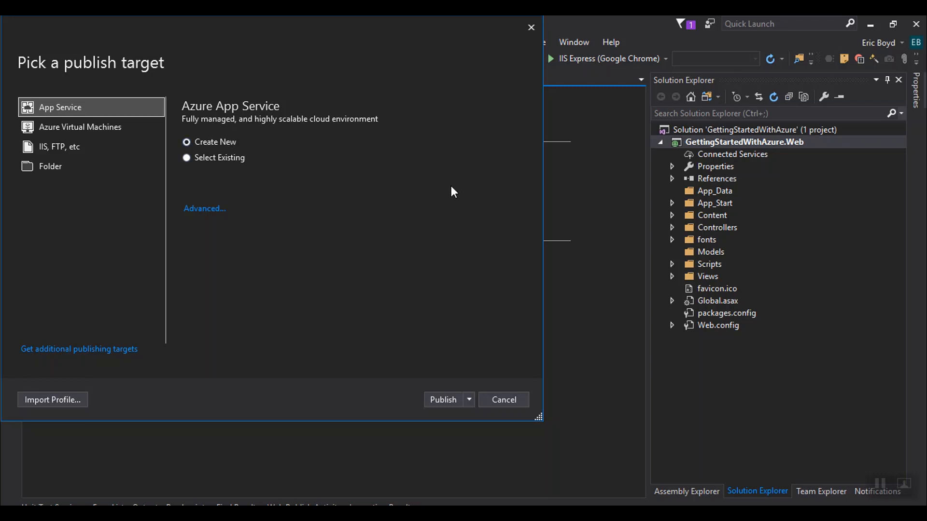
click(442, 400)
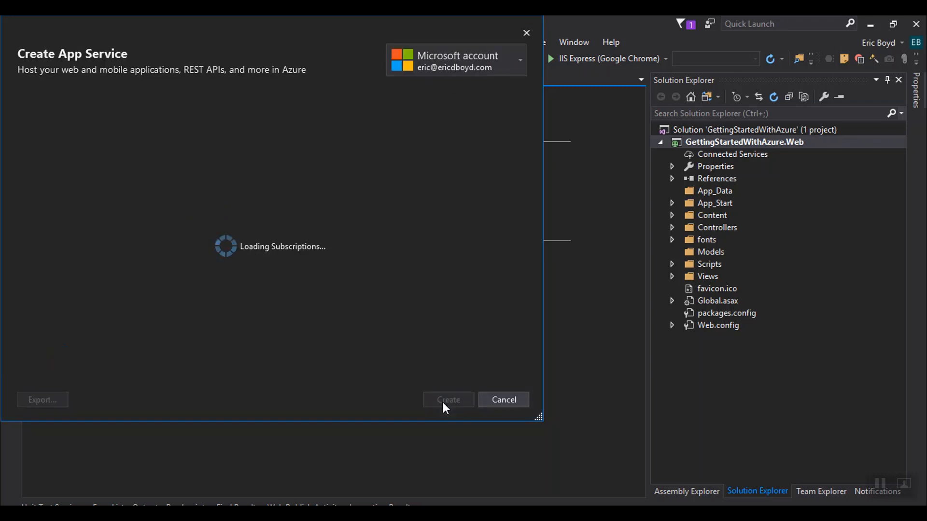
key(BackSpace)
key(BackSpace)
key(BackSpace)
key(BackSpace)
key(BackSpace)
key(BackSpace)
key(BackSpace)
key(BackSpace)
key(BackSpace)
key(BackSpace)
key(BackSpace)
key(BackSpace)
key(BackSpace)
key(BackSpace)
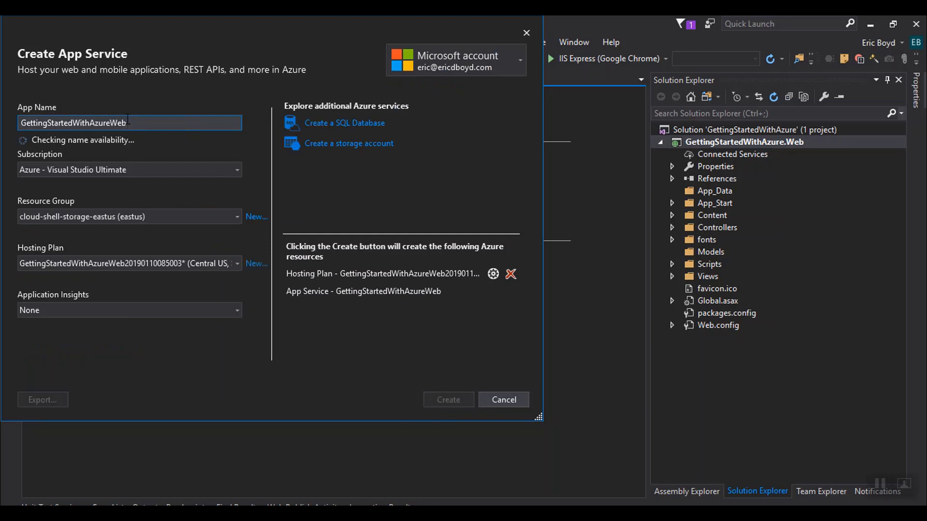
click(252, 220)
text(GettingStartedWithAzureWeb)
key(Return)
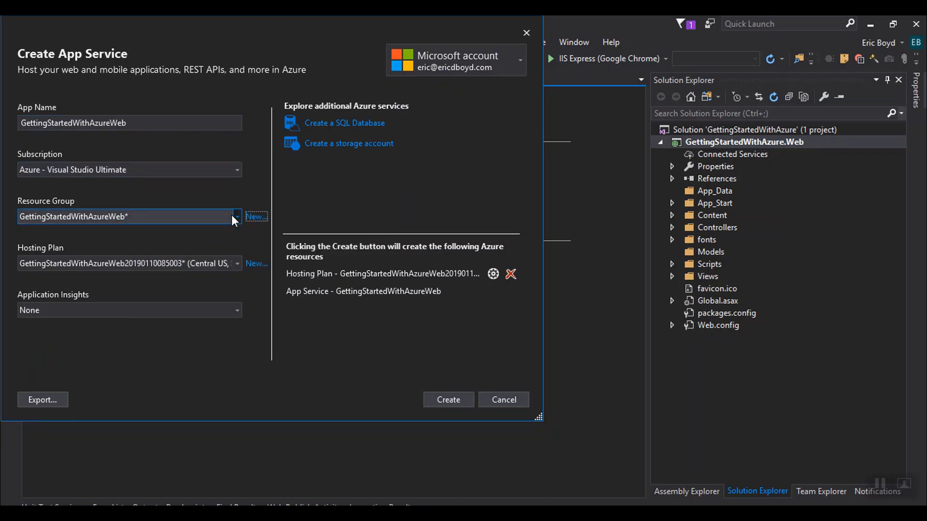
Set up a Free-size East US hosting plan, then create the App Service and publish.
click(256, 263)
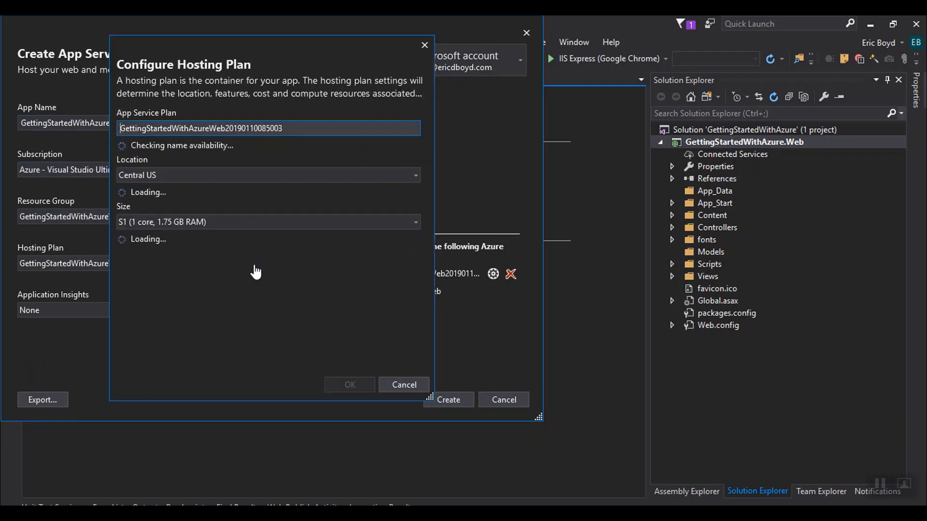
drag(226, 129, 421, 131)
key(BackSpace)
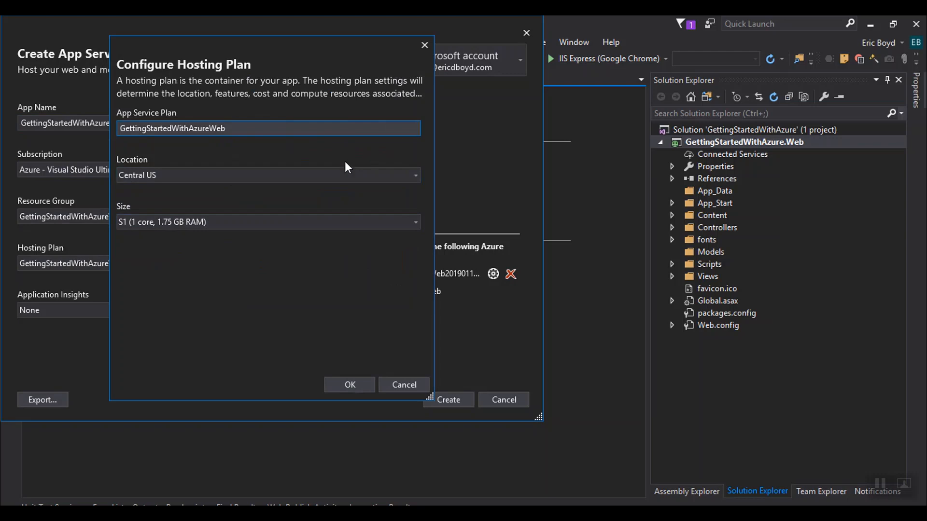
click(344, 175)
click(216, 281)
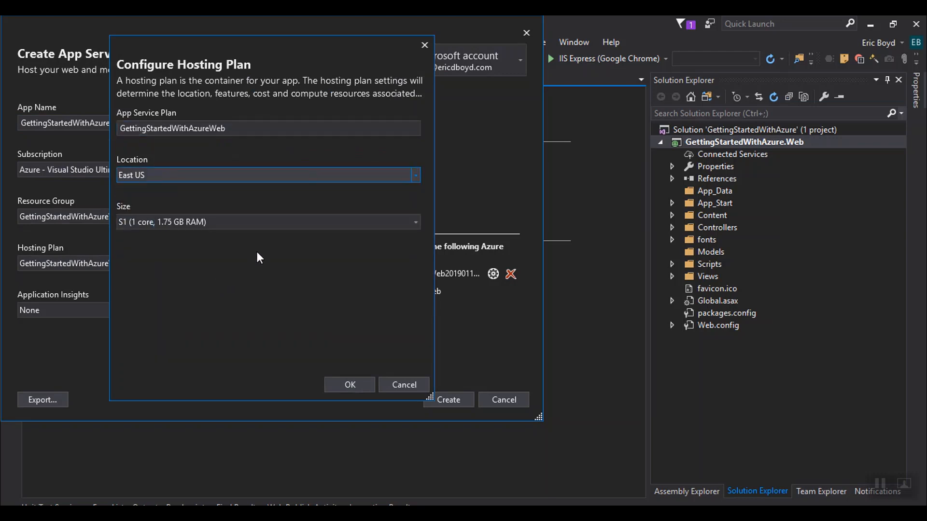
click(274, 222)
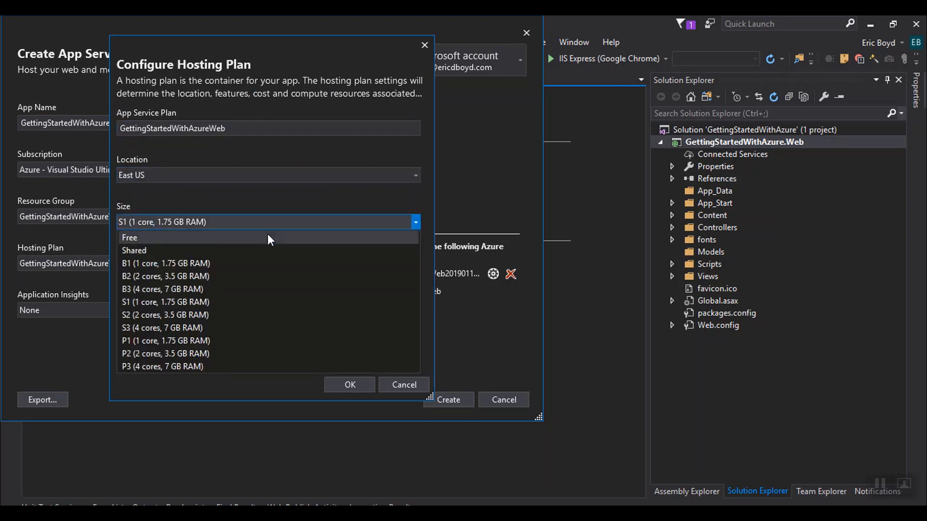
click(269, 238)
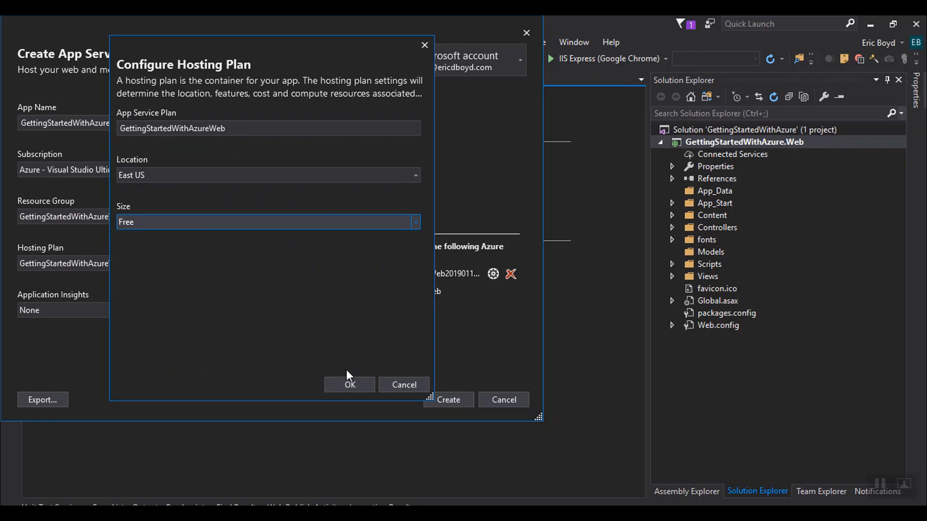
click(349, 385)
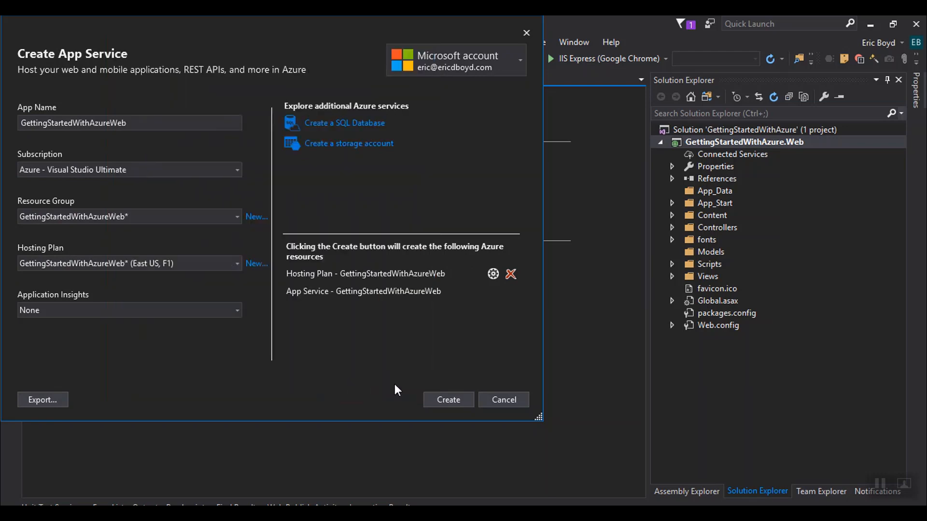
click(458, 398)
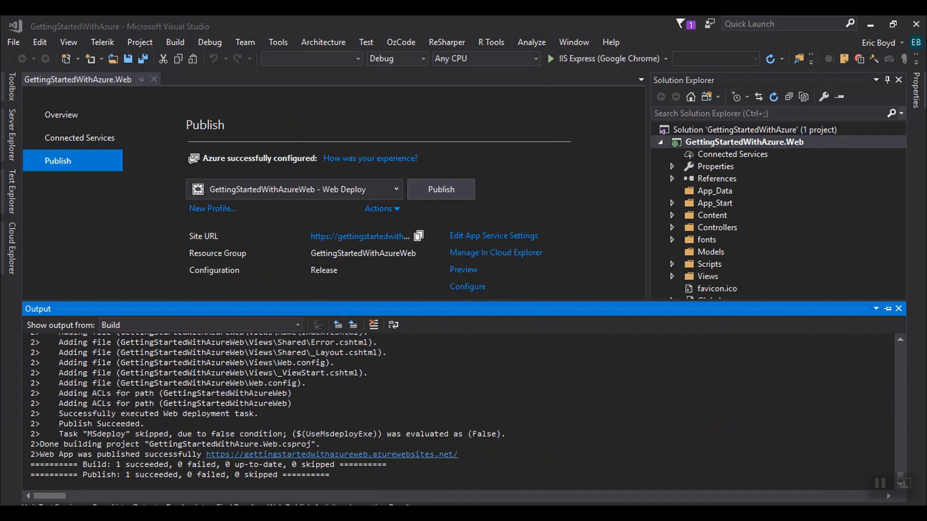
Find the GettingStartedWithAzureWeb App Service in the portal and open its live site in a new tab.
key(alt+Tab)
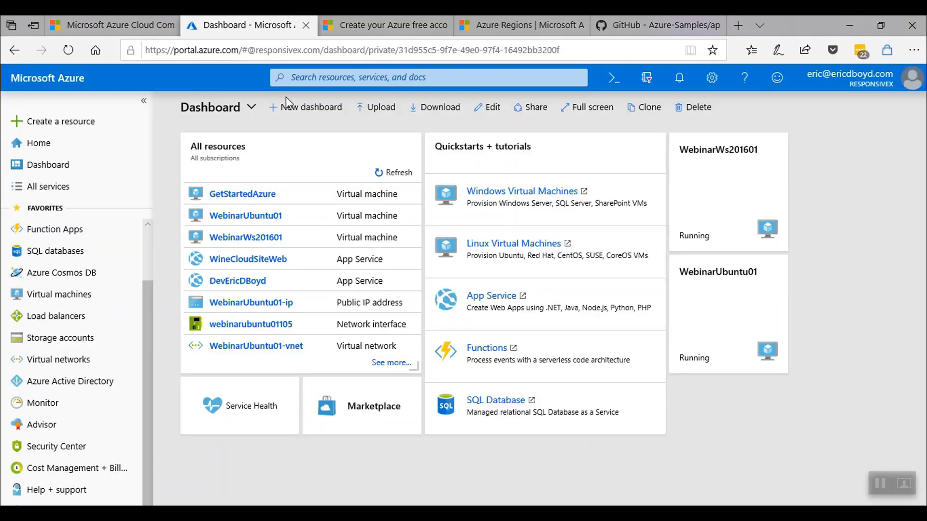
click(333, 77)
text(GettingS)
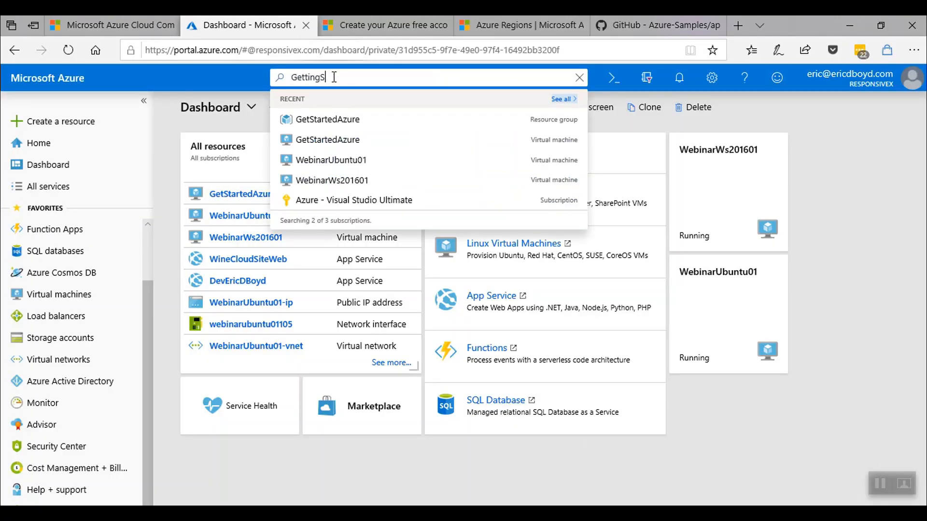
text(tartedWithA)
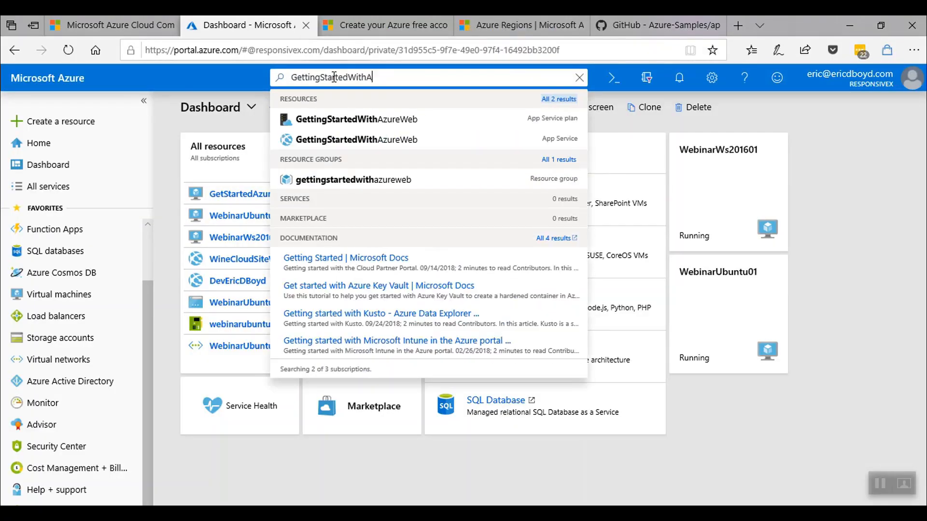
text(zureWeb)
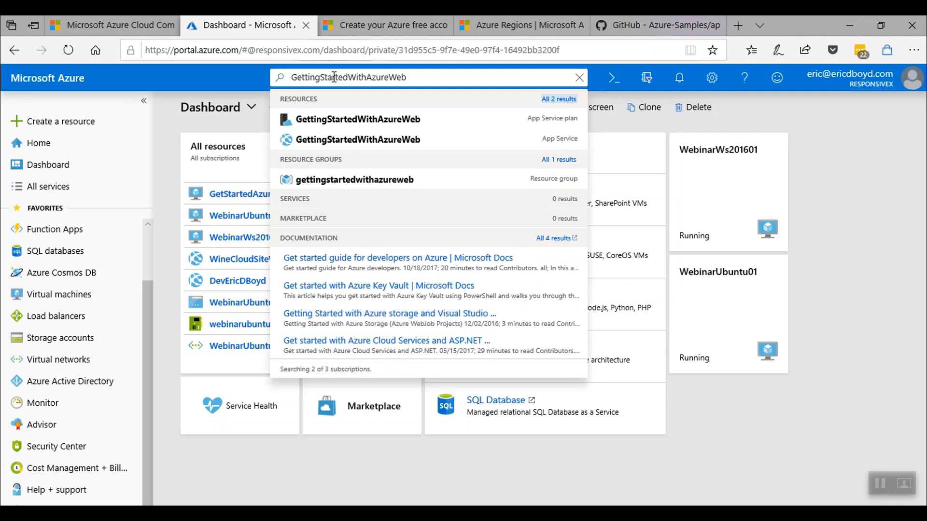
click(367, 144)
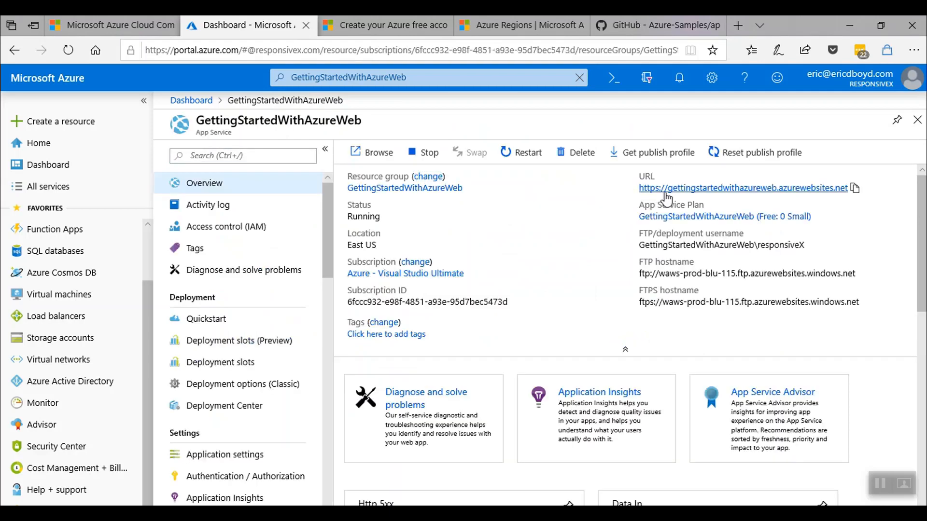
click(665, 191)
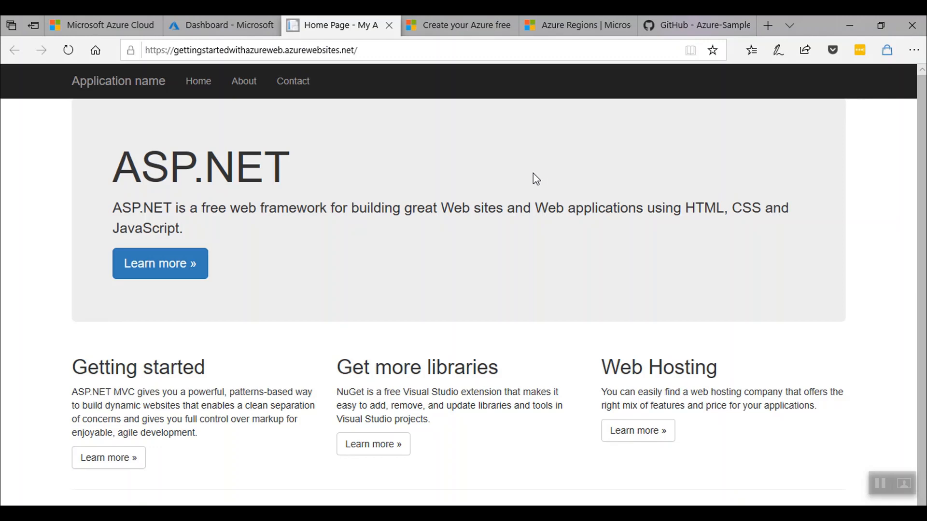
click(221, 33)
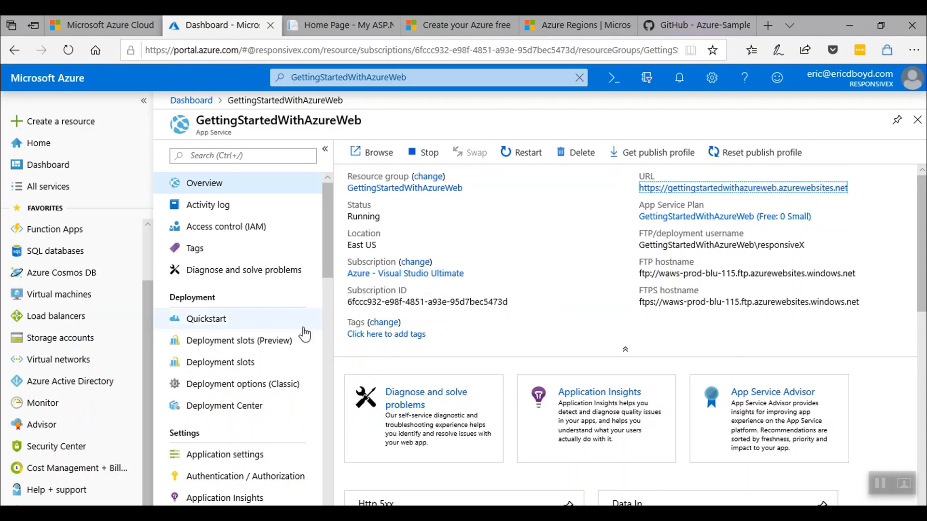
Review the Scale up pricing tiers for GettingStartedWithAzureWeb's plan, then return to the Dashboard.
scroll(289, 343, down, 5)
scroll(289, 343, down, 5)
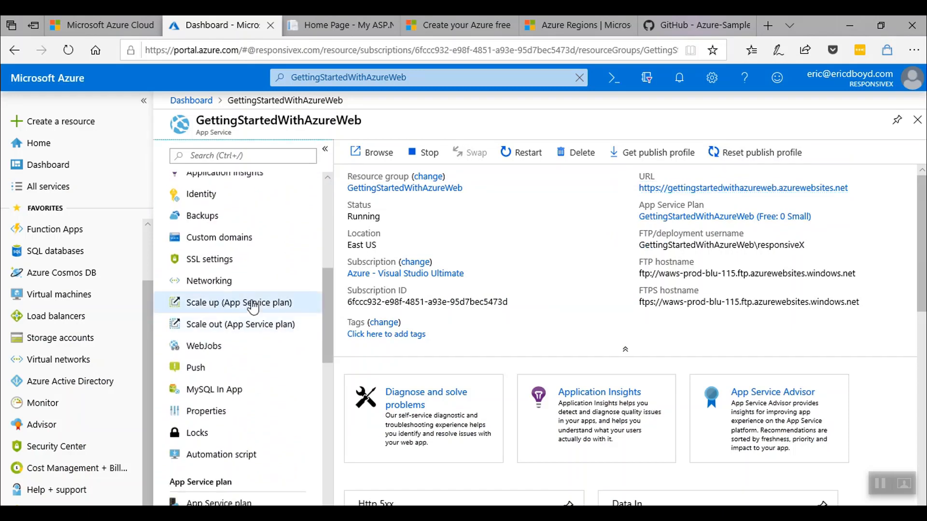
click(253, 306)
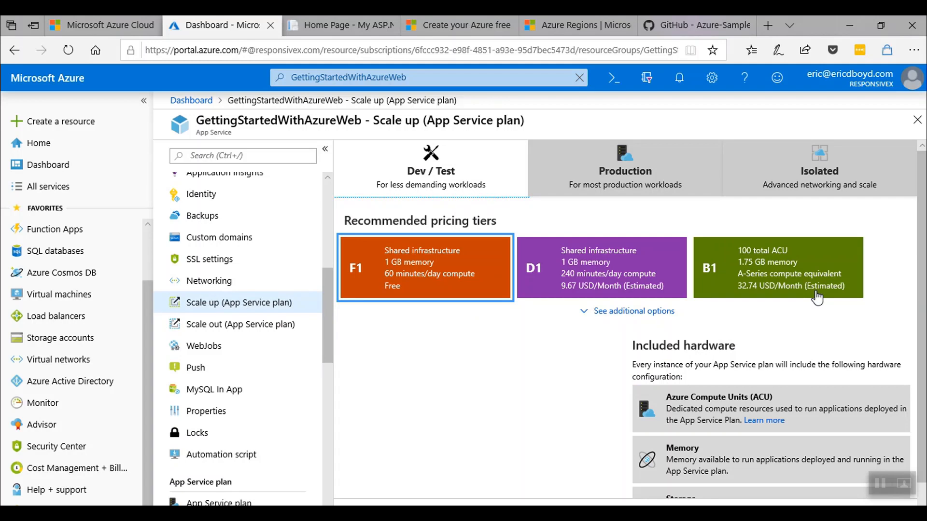
click(917, 120)
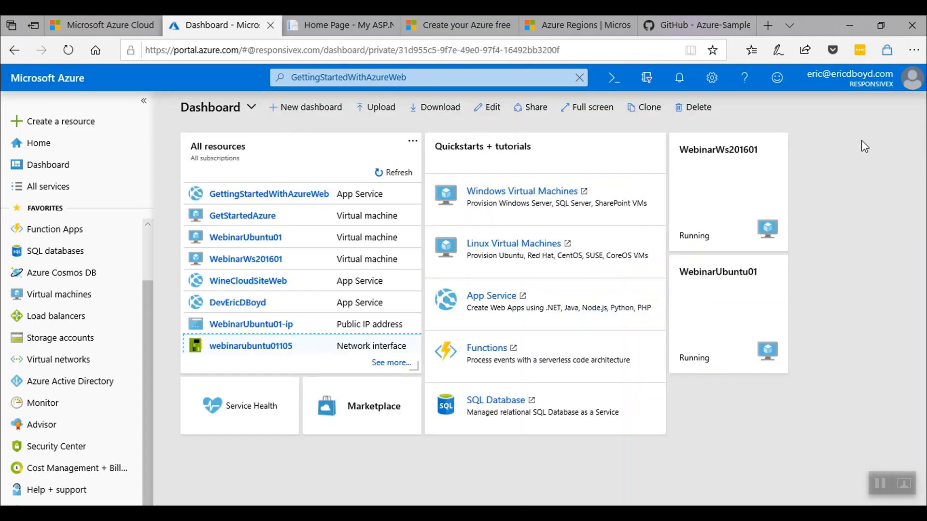
key(alt+Tab)
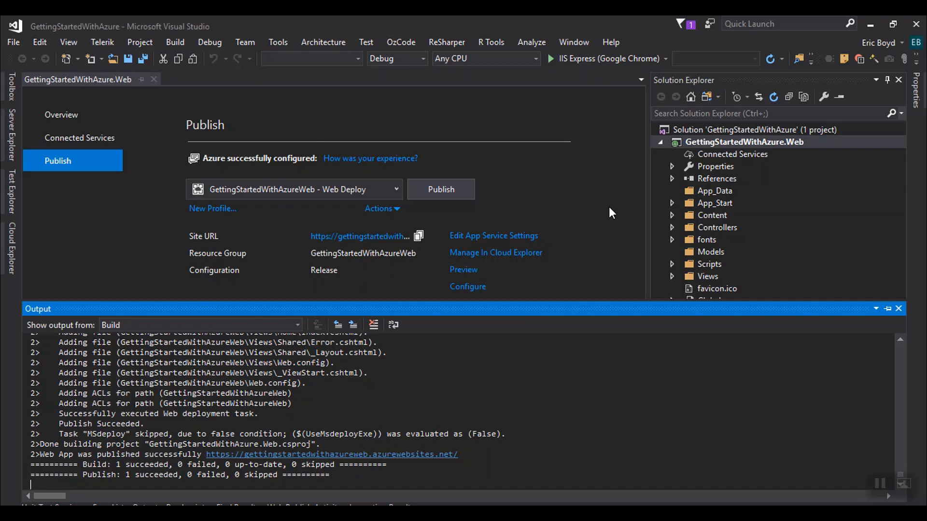
click(671, 166)
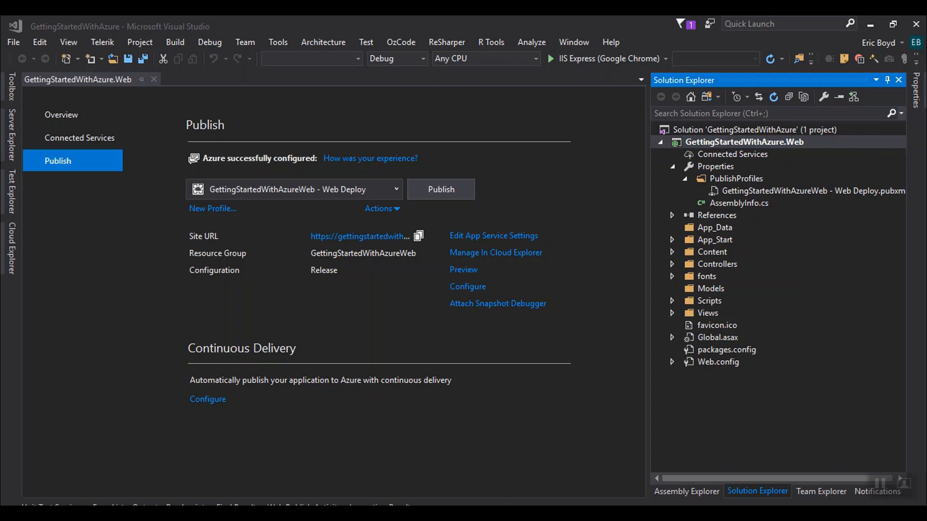
key(alt+Tab)
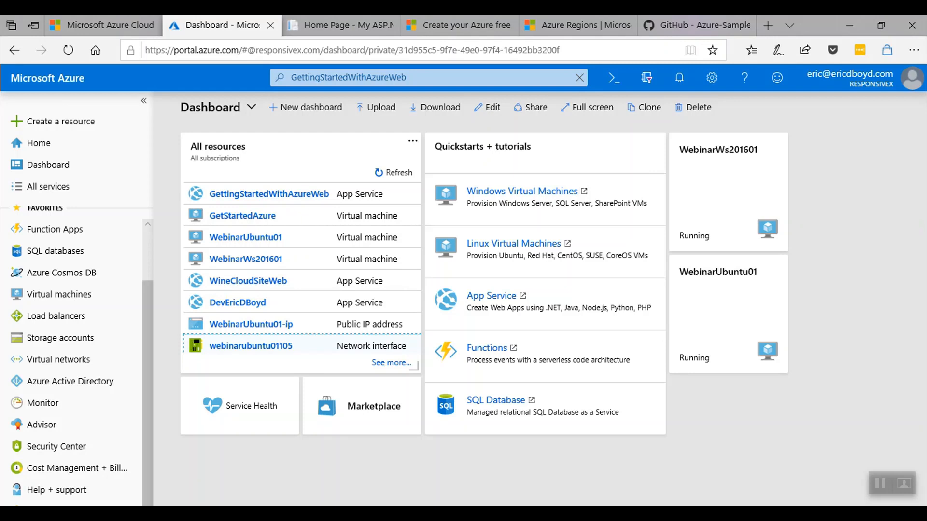
Launch Command Prompt as administrator.
key(super)
text(cmd)
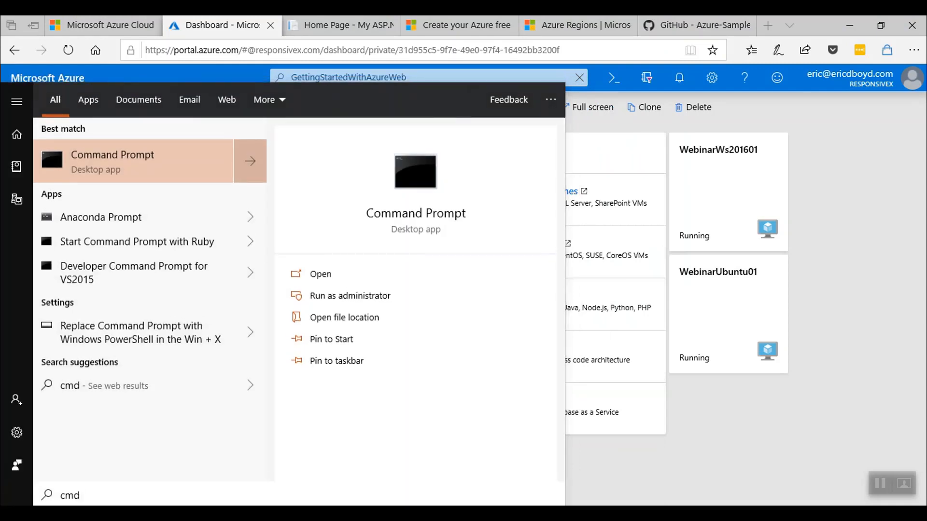
key(Return)
Run azure and then az to view the Azure CLI help and command groups.
text(az)
key(BackSpace)
key(BackSpace)
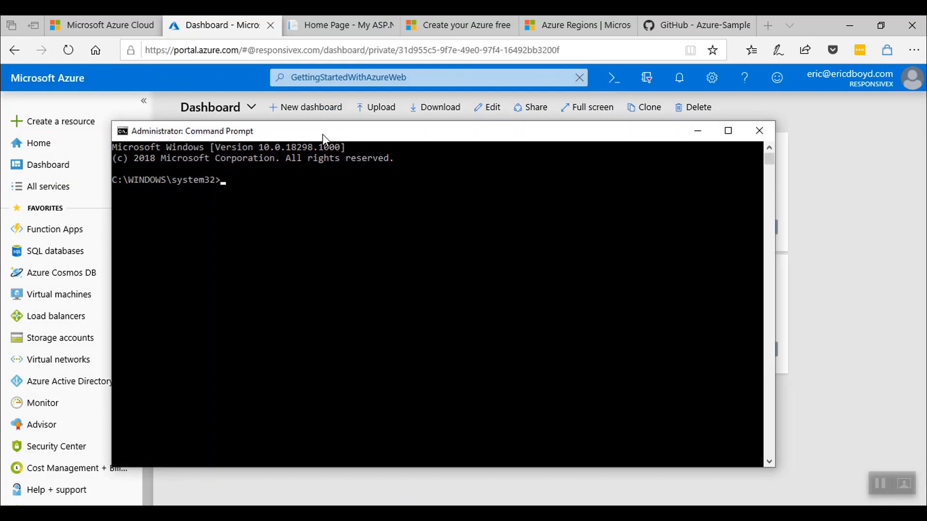
text(azure)
key(Return)
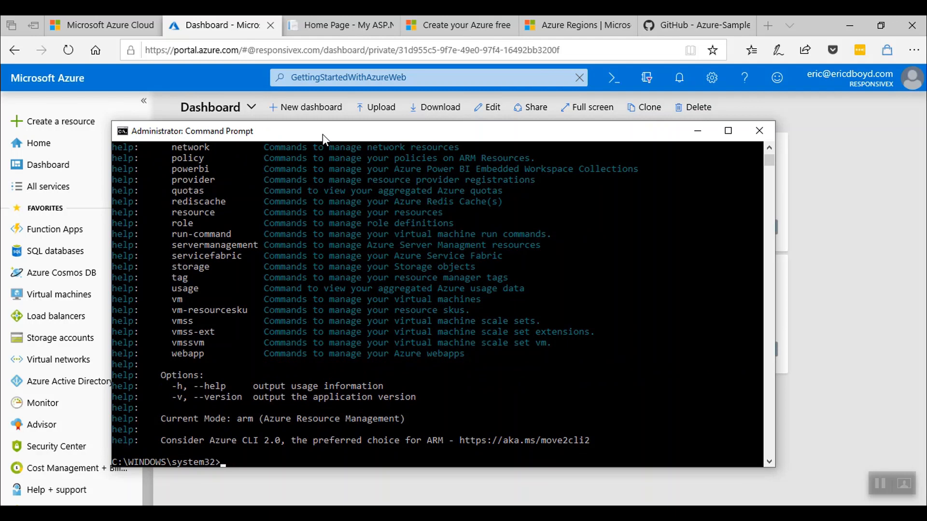
text(az)
key(Return)
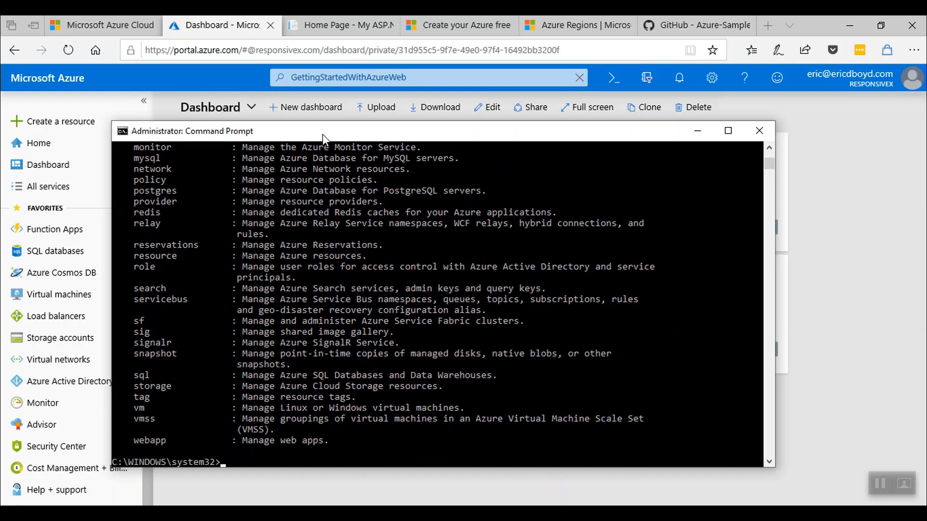
Create resource group GettingStartedCLI in eastus with az group create.
text(az group create --name GettingStartedCLI)
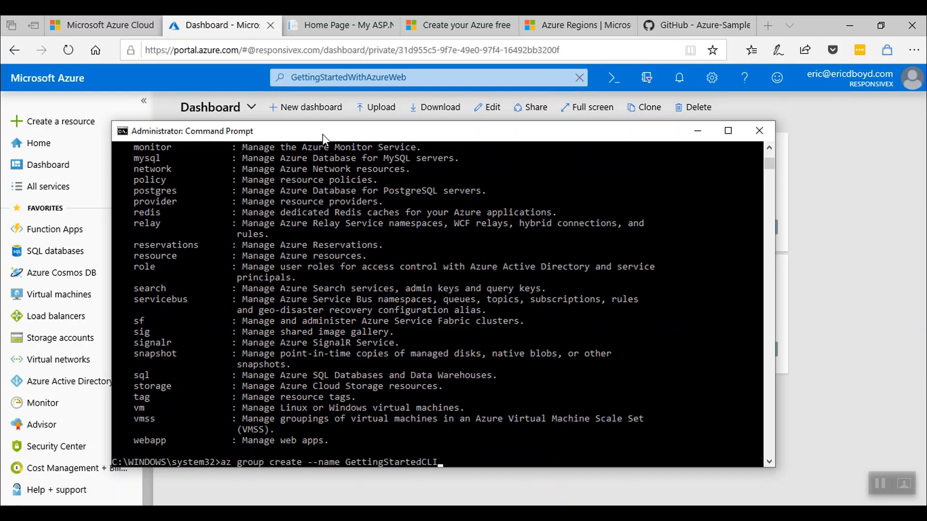
text( --location eastus)
key(Return)
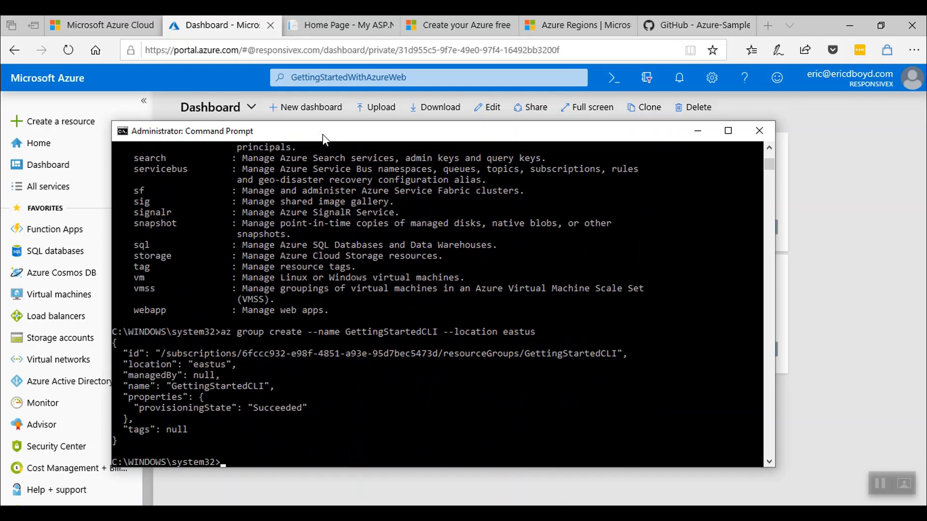
key(alt+Tab)
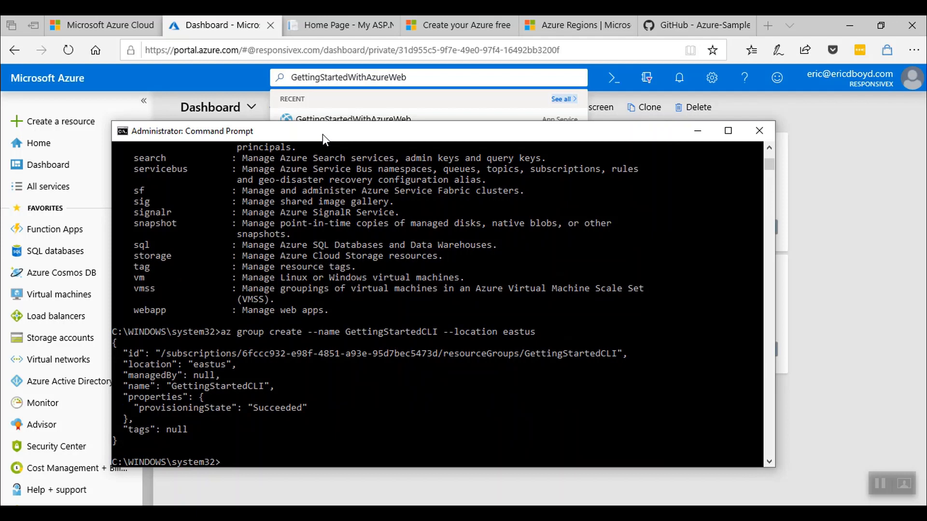
Create the Free F1 App Service plan GetStartedWithAzureCLI in GettingStartedCLI.
text(az appservice plan create)
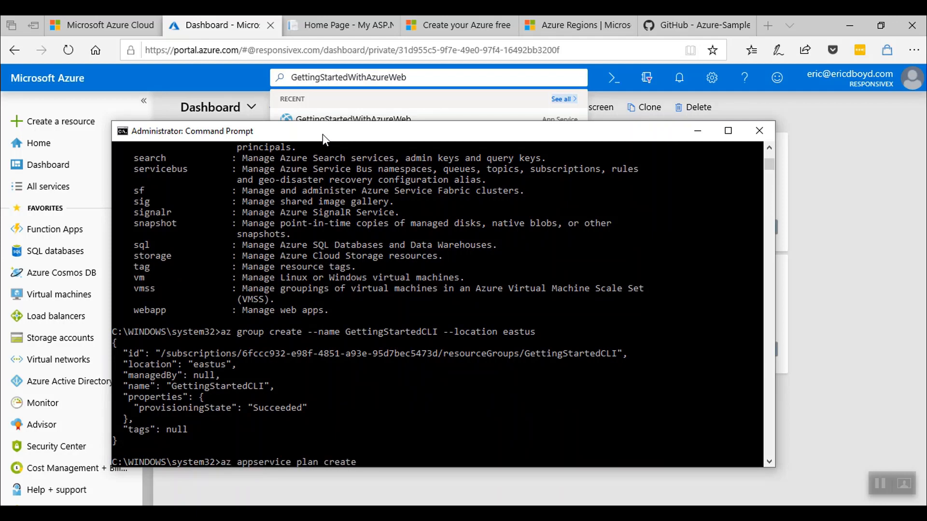
text( --name GetStartedWithAz)
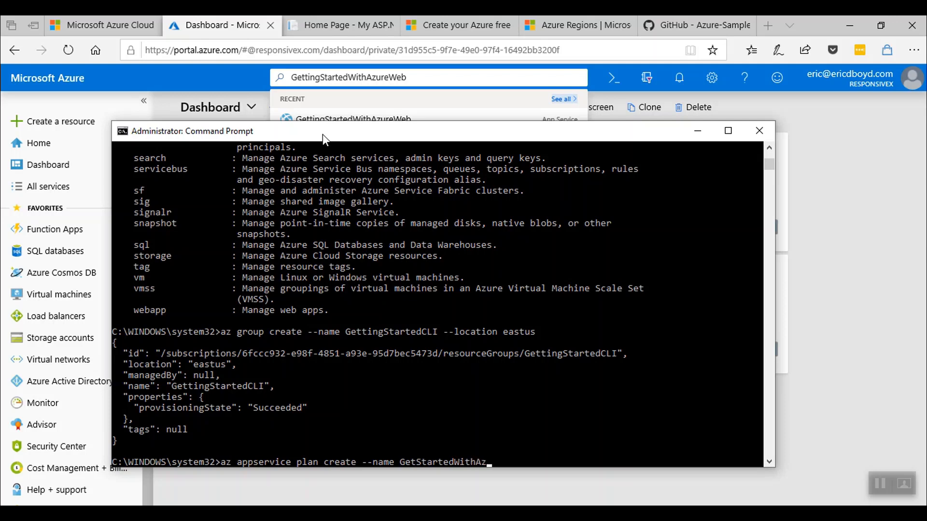
text(ureCLI --location eastus -)
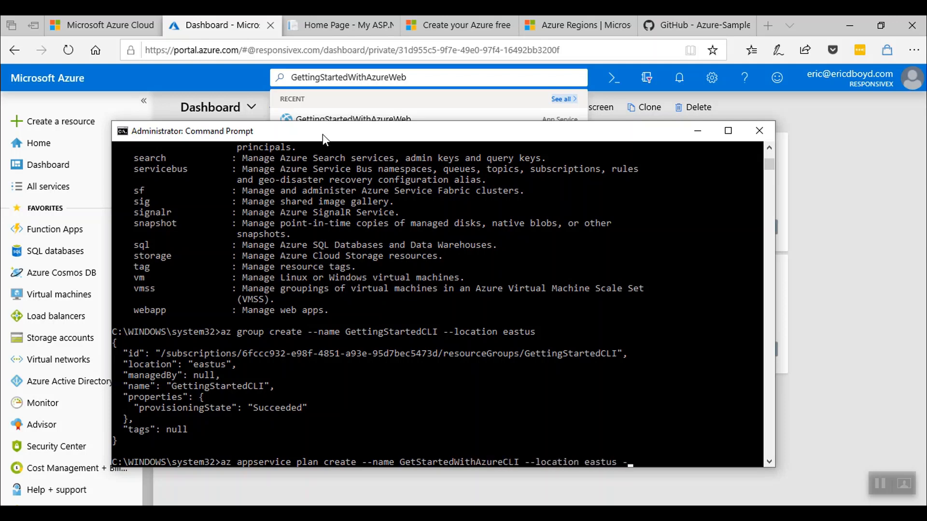
text(-resource-group GettingStartedCLI --sku F1)
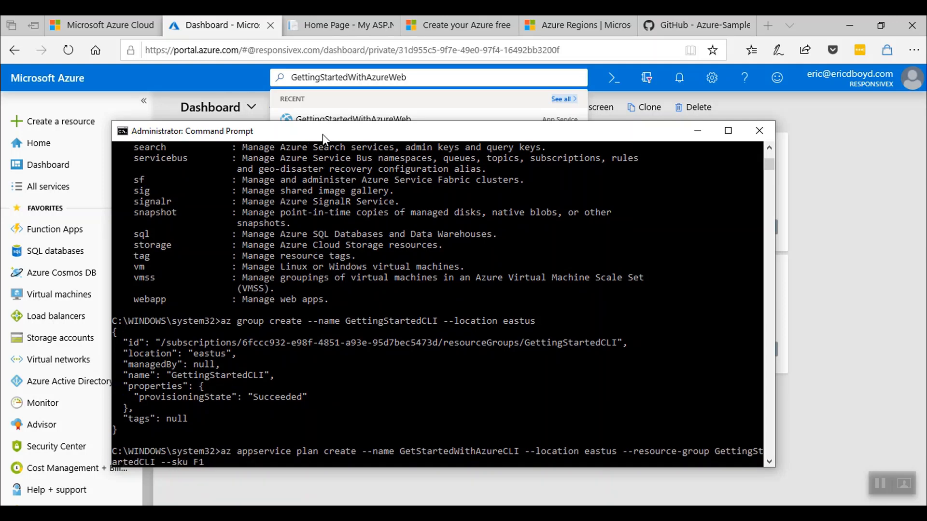
key(Return)
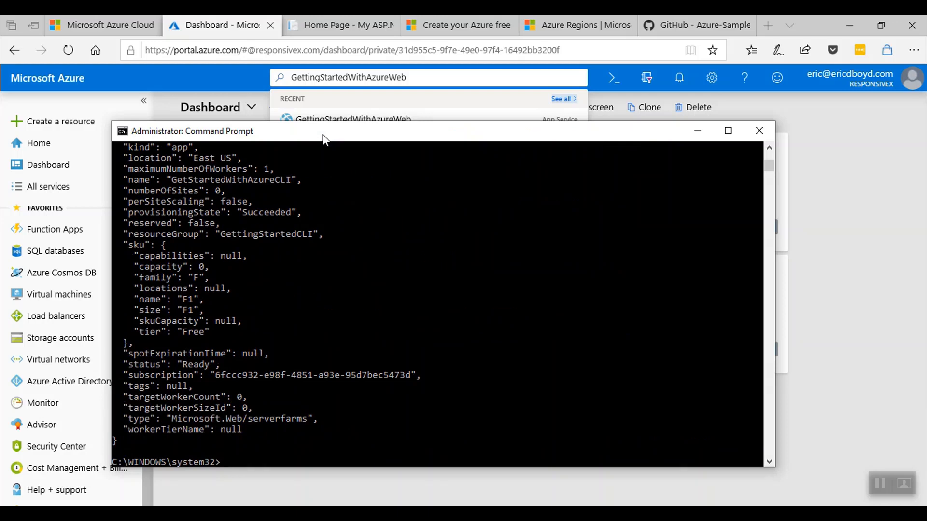
text(az webapp create --name GetStartedWith)
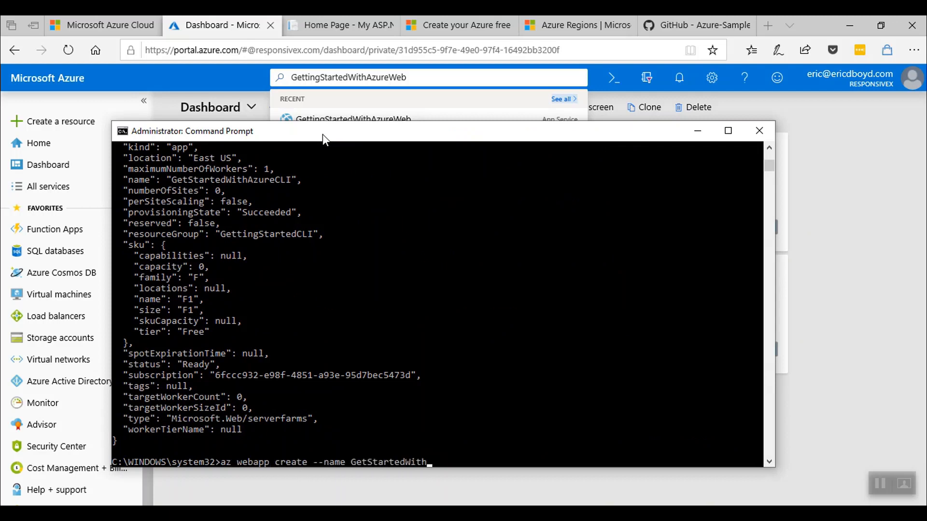
text(AzureCLI --resource-group)
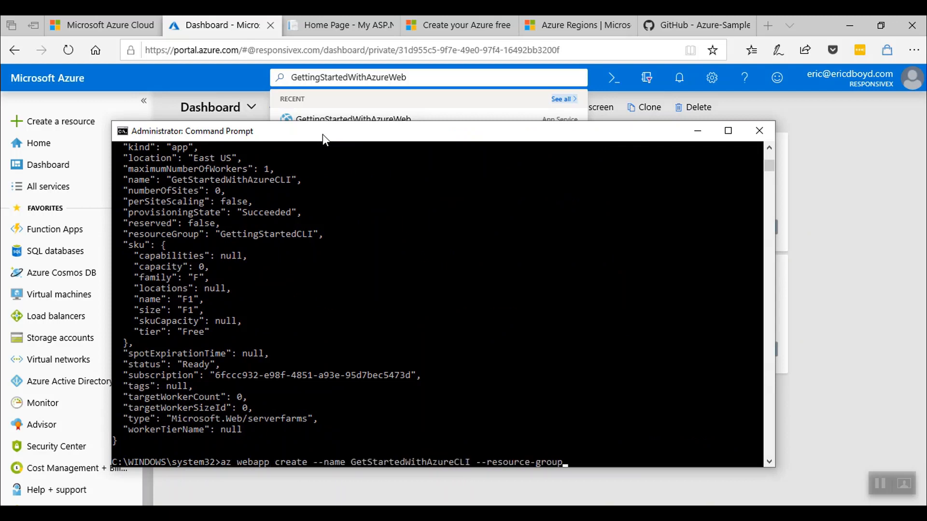
text( GettingStartedCLI --plan)
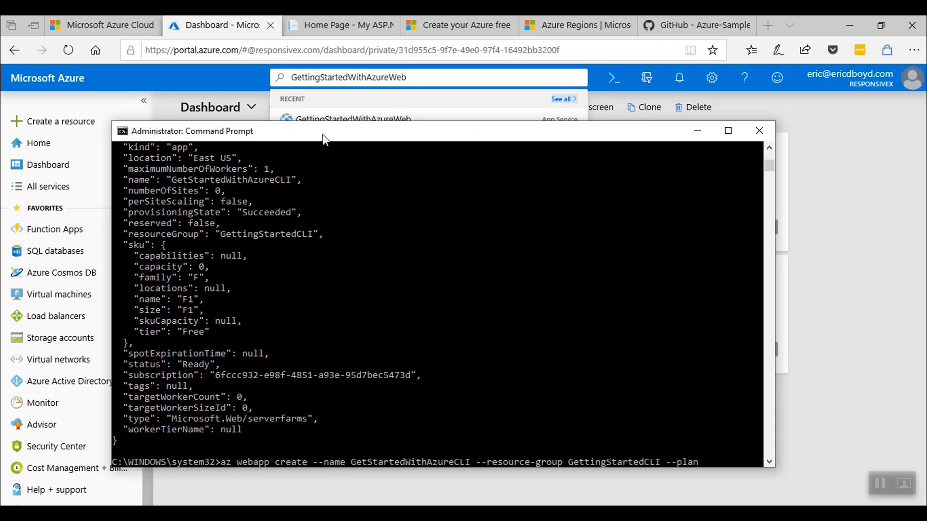
text( GetStartedWithAzureCLI)
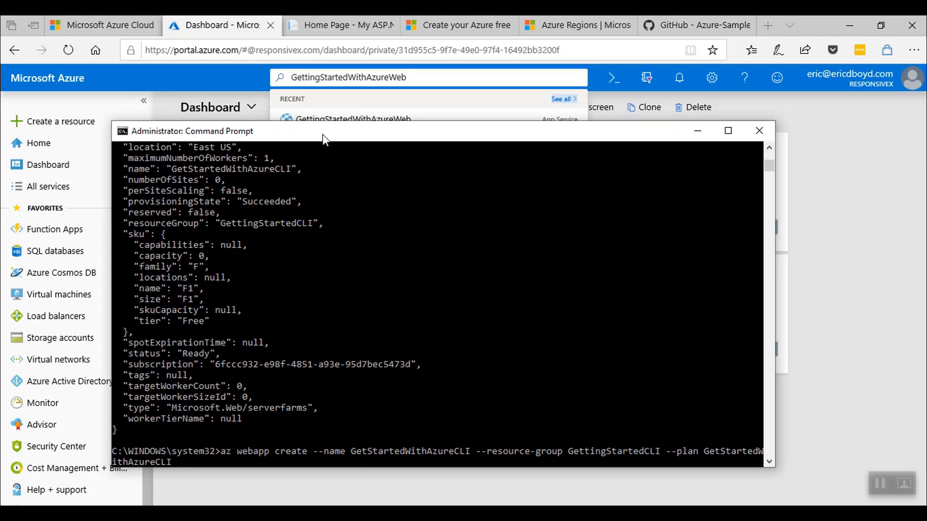
Bring the Azure website home page forward and expand its additional sections.
click(92, 29)
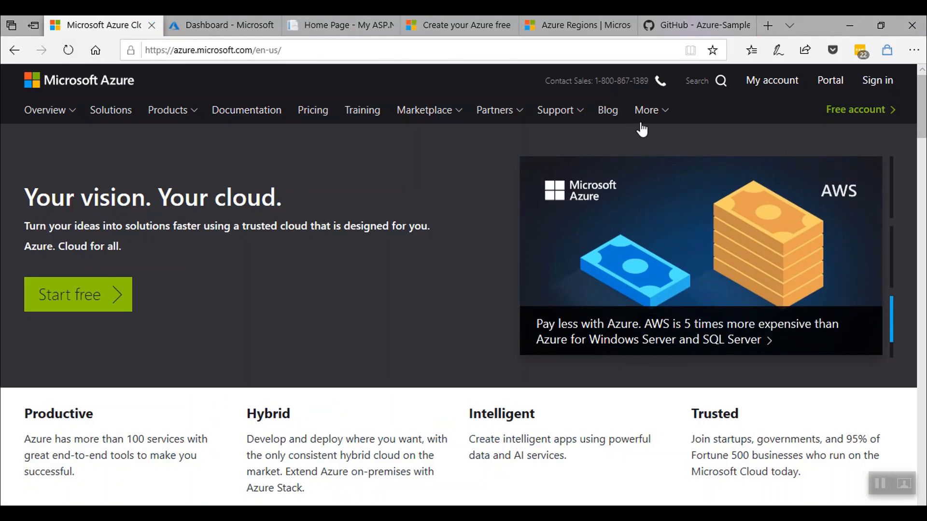
click(652, 117)
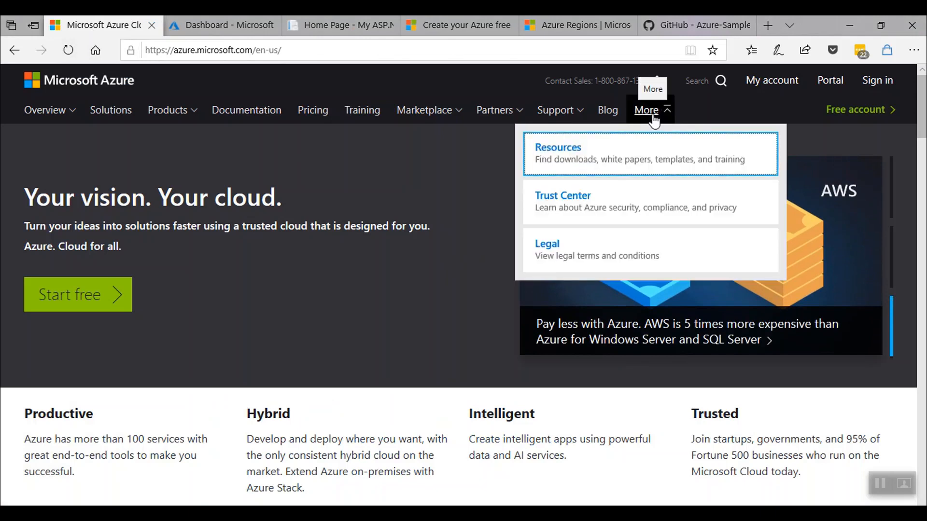
Find the HTML sample for Azure App Service in Code Samples and open its GitHub repository.
click(665, 163)
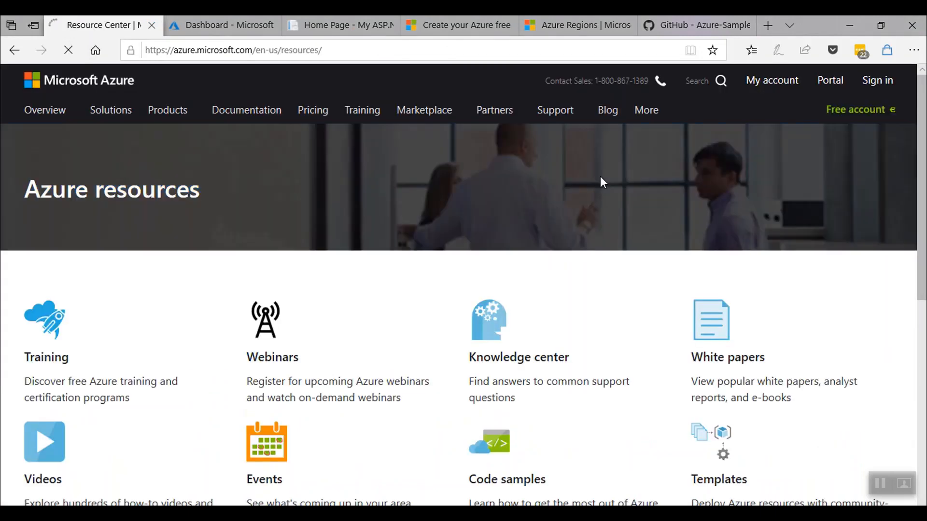
scroll(502, 485, down, 3)
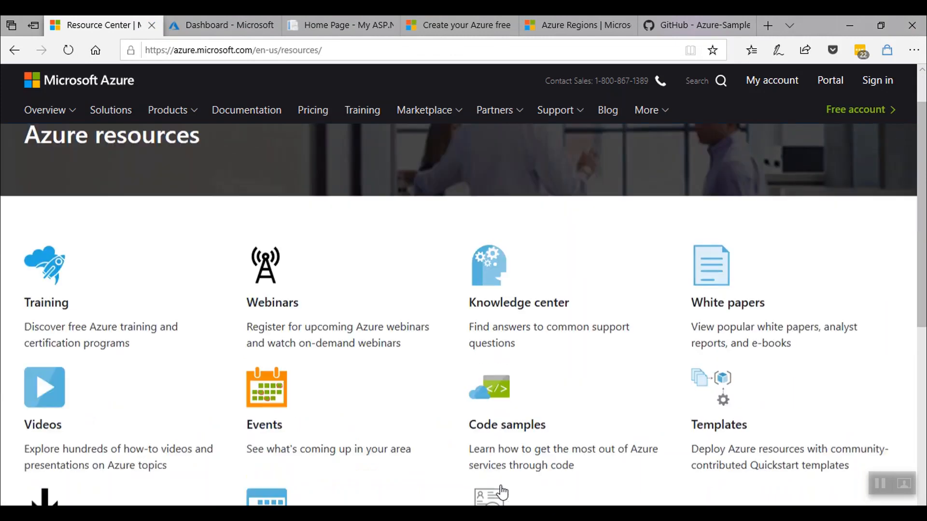
click(507, 339)
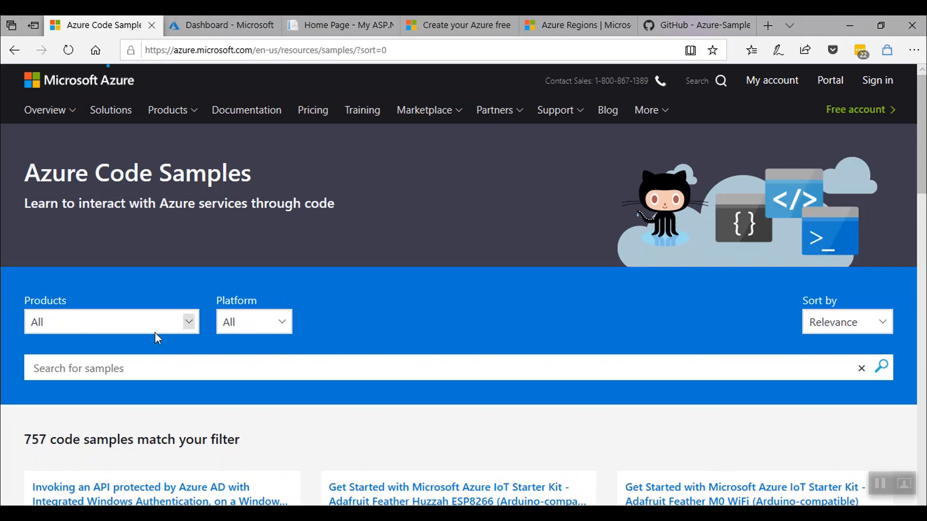
text(html)
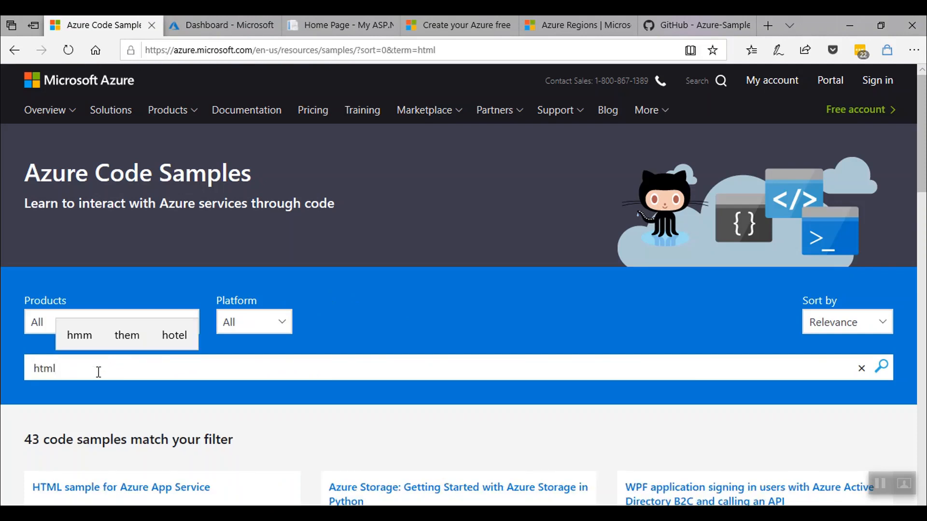
scroll(160, 388, down, 2)
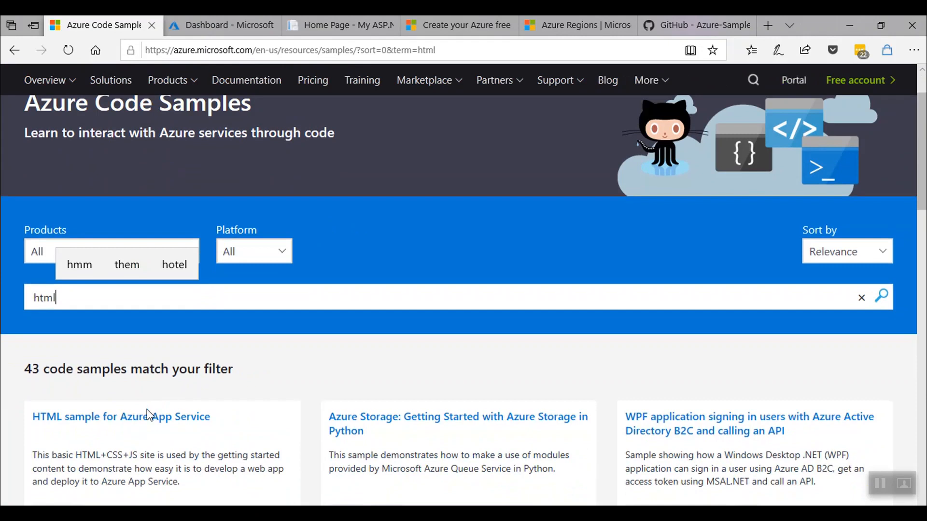
click(111, 425)
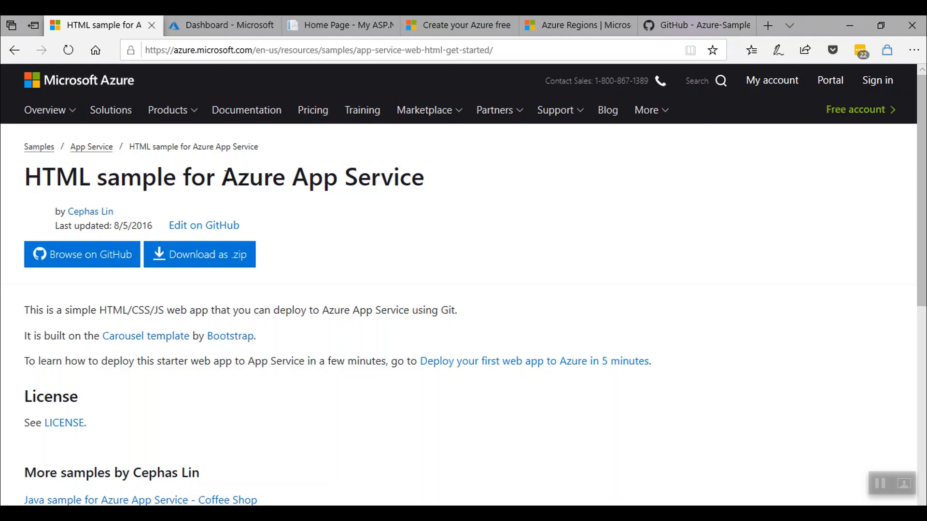
click(77, 260)
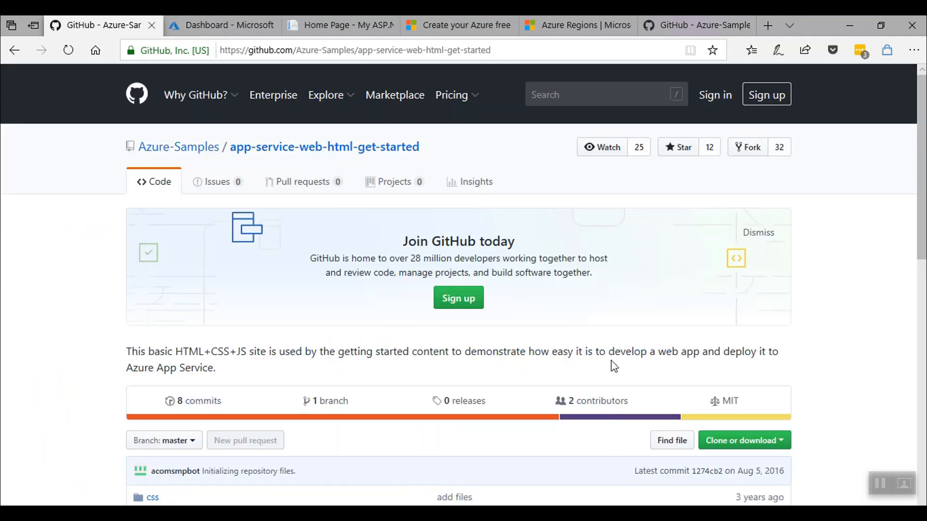
Copy the app-service-web-html-get-started repository's HTTPS clone URL to the clipboard.
scroll(614, 366, down, 3)
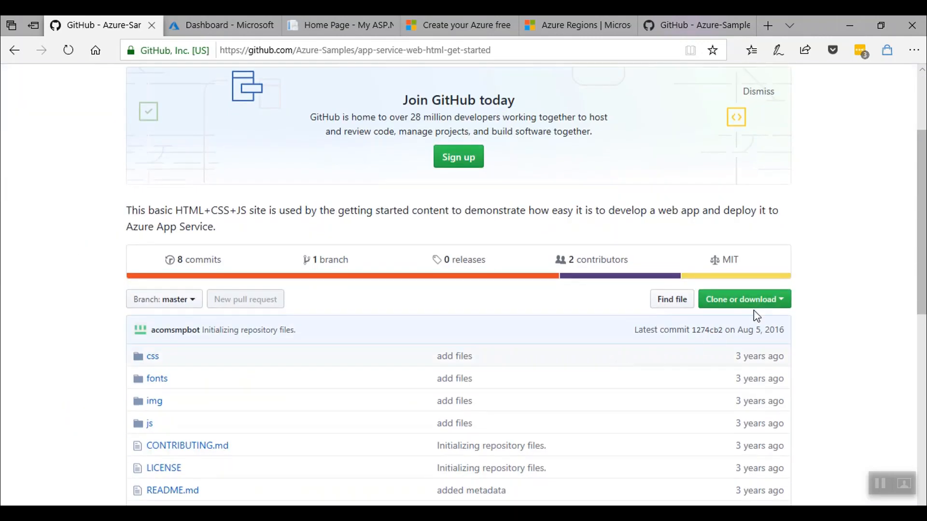
click(781, 303)
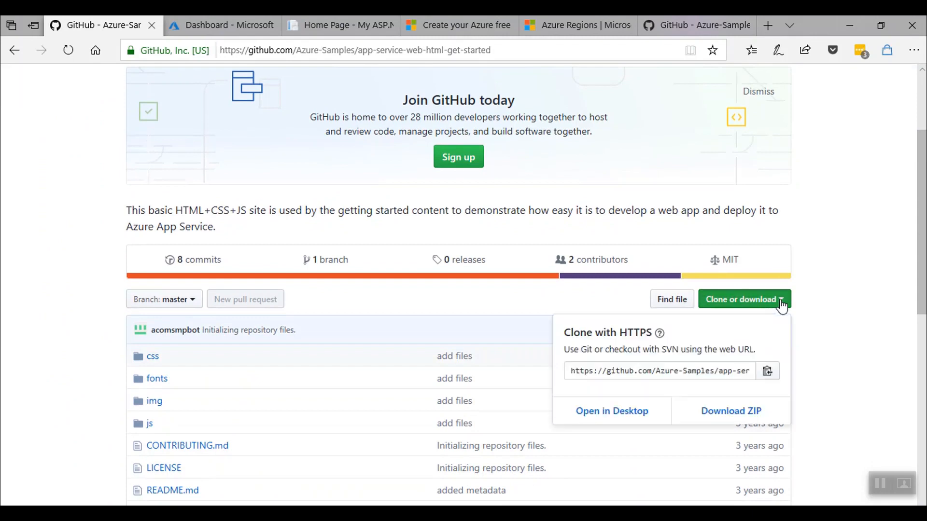
click(772, 377)
click(788, 305)
Add --deployment-source-url with the pasted GitHub URL to az webapp create and run it.
key(alt+Tab)
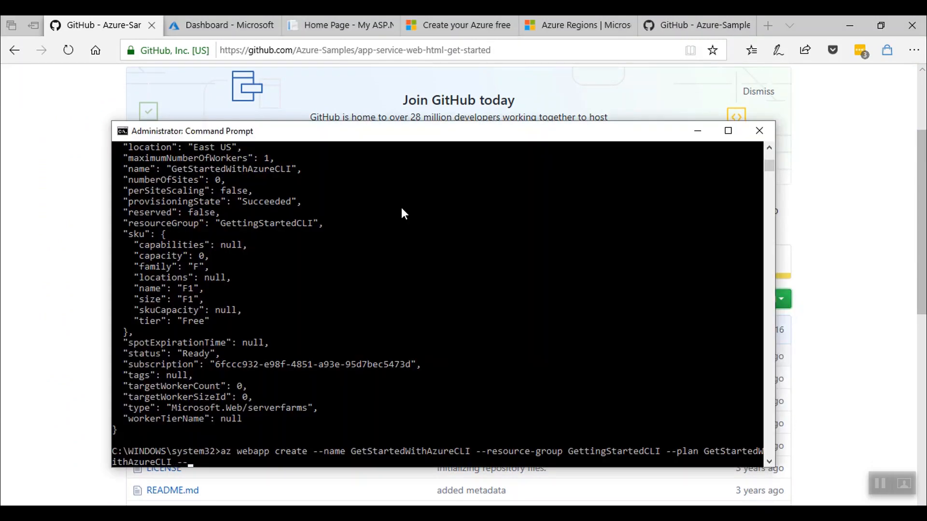
text(ployment-source-url ")
key(ctrl+v)
text(")
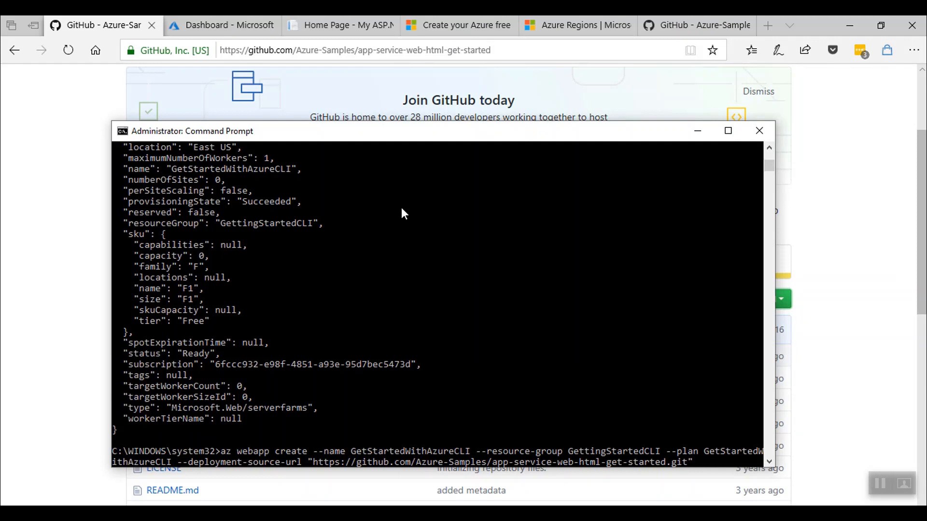
key(Return)
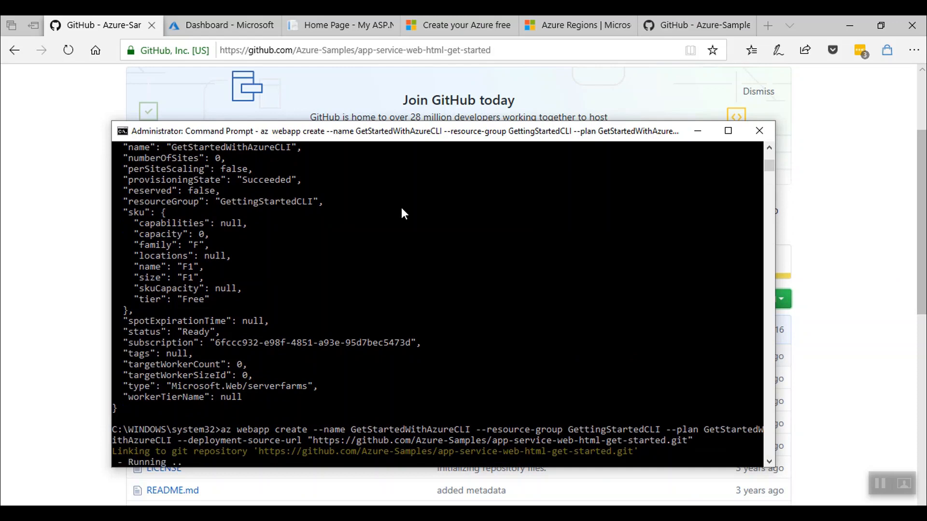
Confirm GetStartedWithAzureCLI deployed successfully in Deployment Center and open its live Simple Azure Site.
click(236, 25)
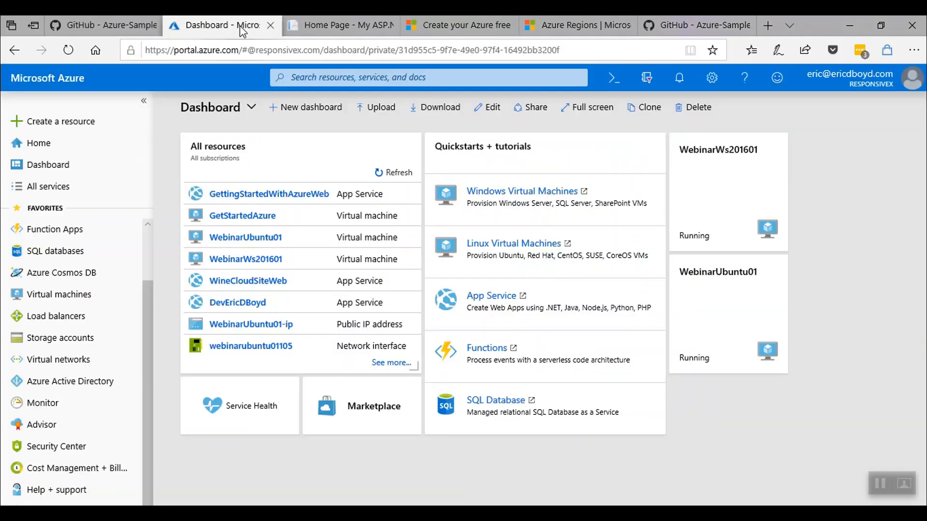
click(54, 276)
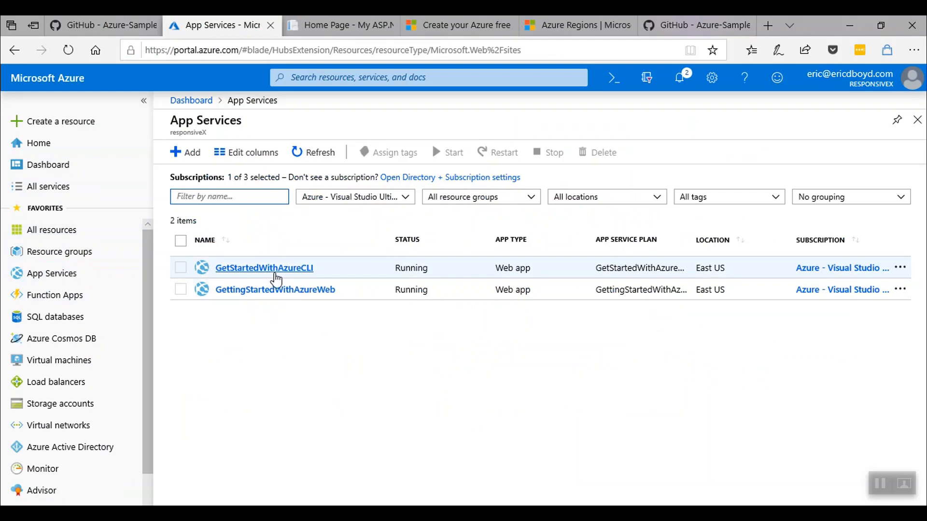
click(276, 278)
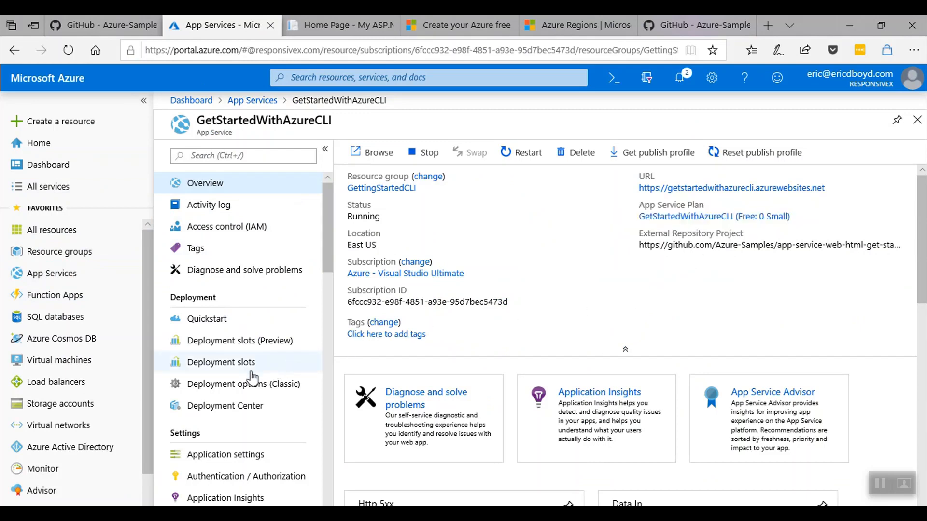
click(222, 407)
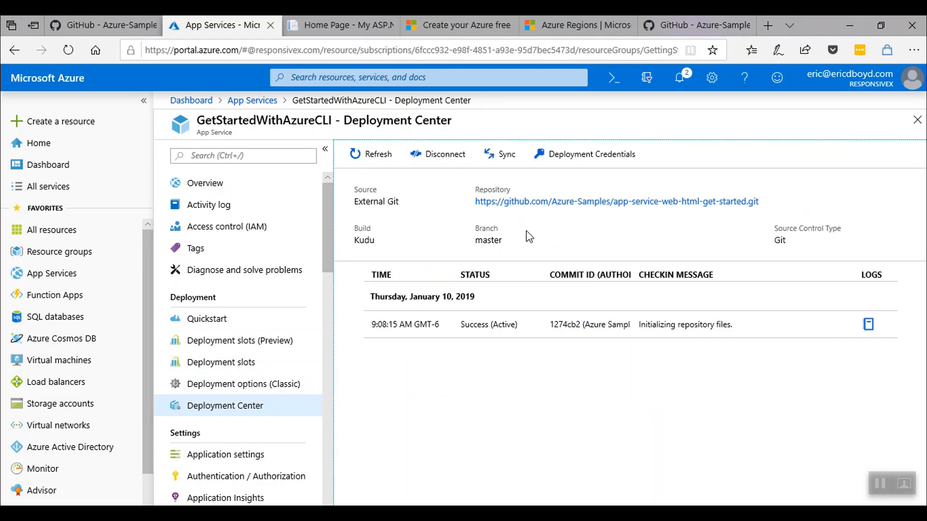
click(259, 188)
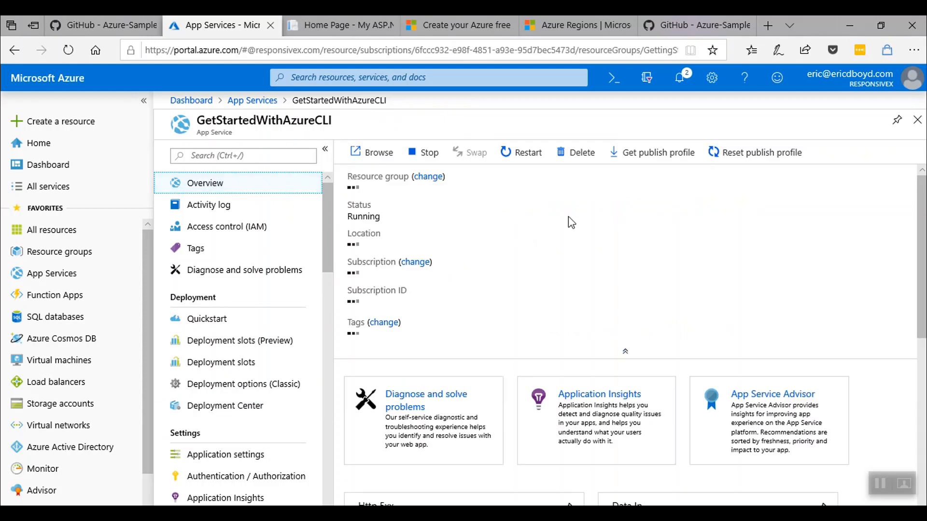
click(682, 188)
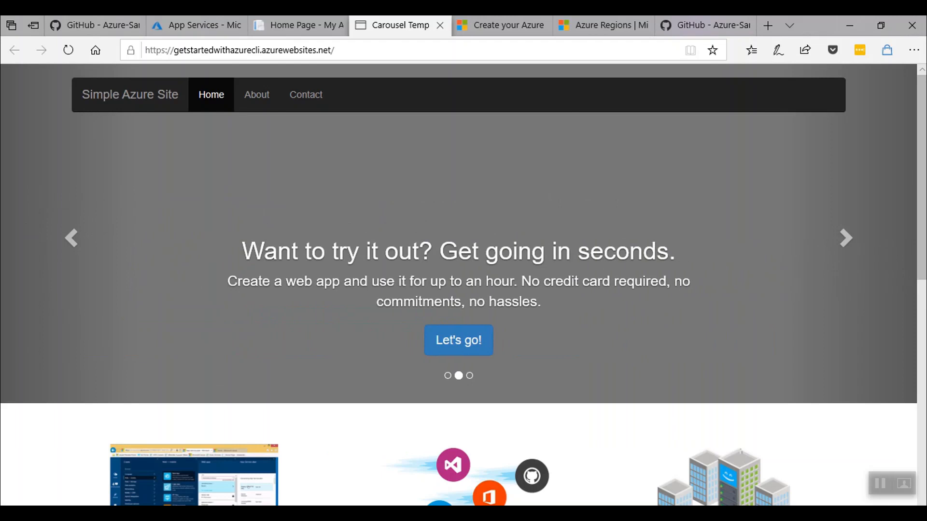
key(alt+Tab)
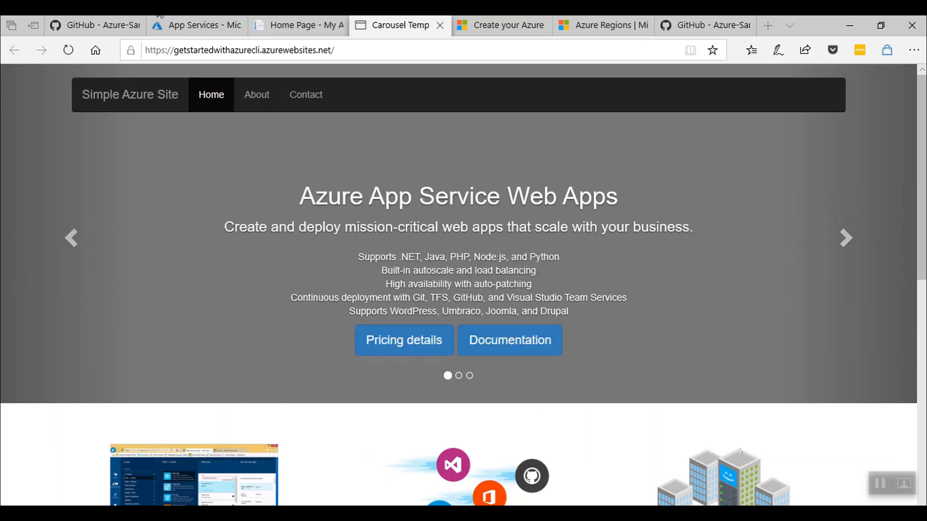
click(397, 50)
text(http://azure.com/)
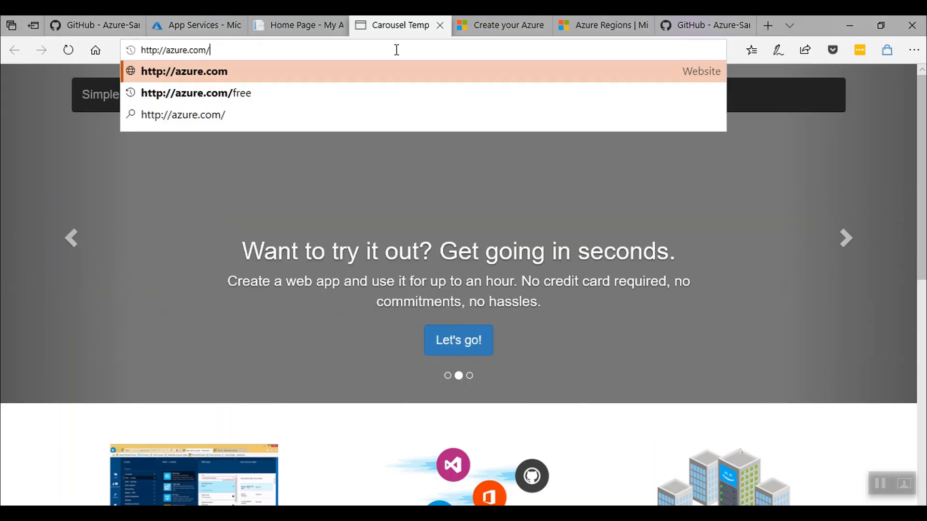
Go from the Azure website's resources section to the Azure Downloads page.
key(Return)
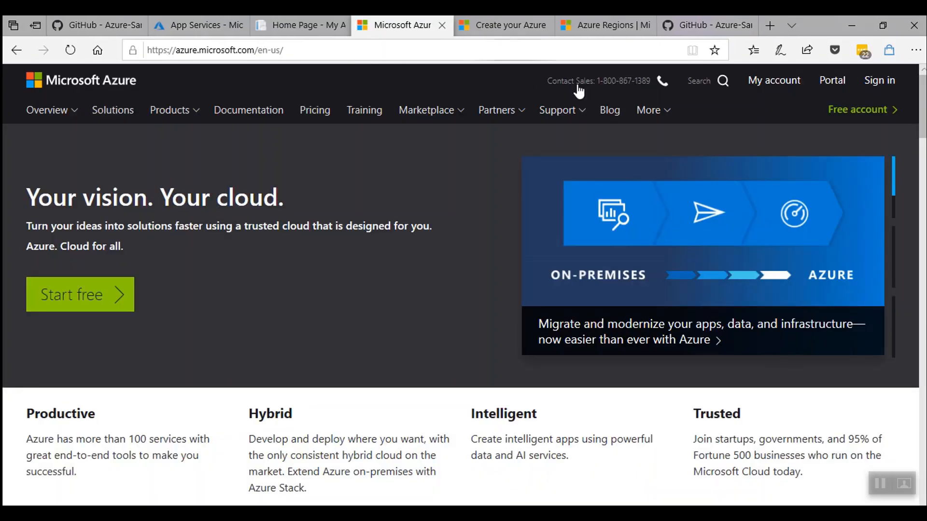
click(667, 116)
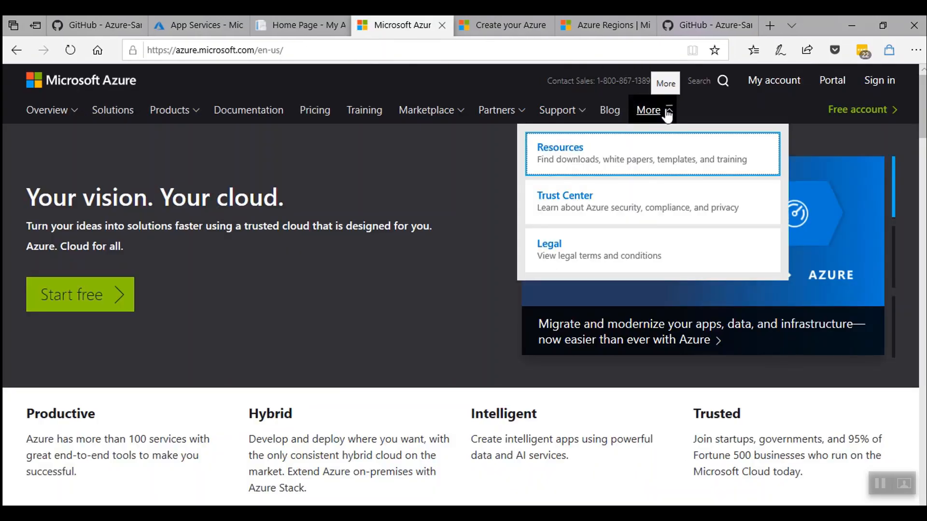
click(636, 163)
scroll(478, 209, down, 3)
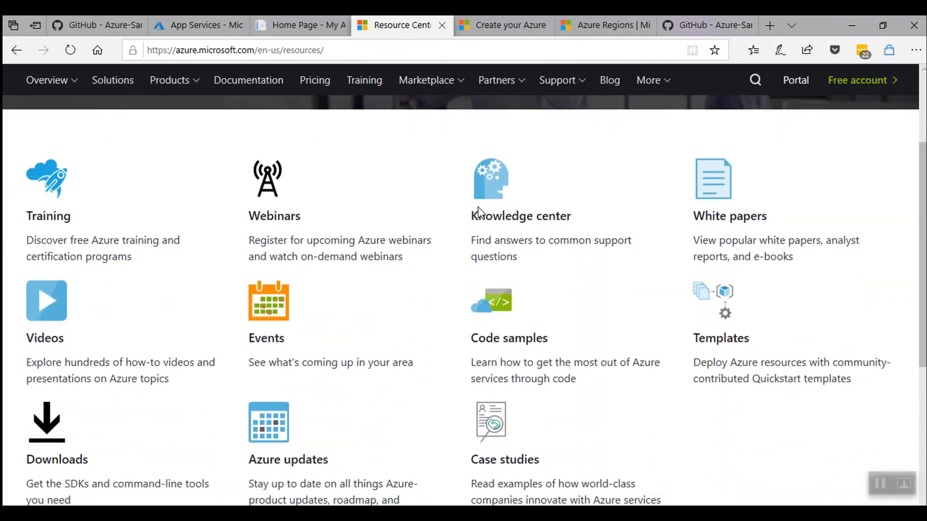
click(65, 473)
View the Azure CLI install instructions, then return to the Command-line tools section of Downloads.
scroll(225, 291, down, 3)
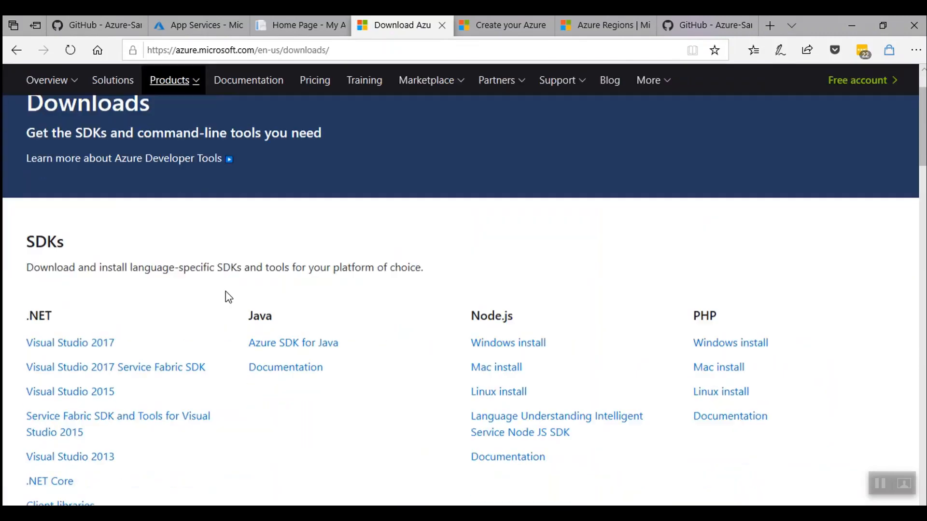
scroll(228, 297, down, 20)
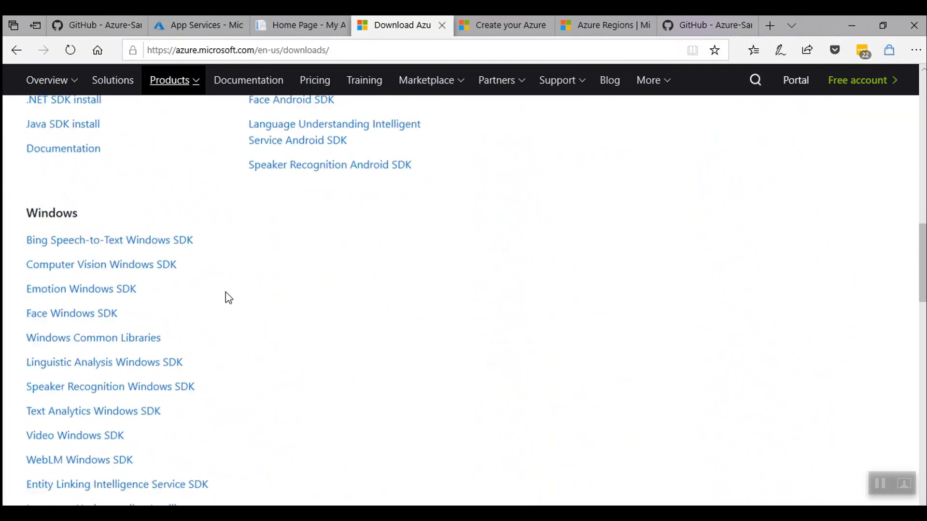
scroll(228, 297, down, 2)
click(331, 216)
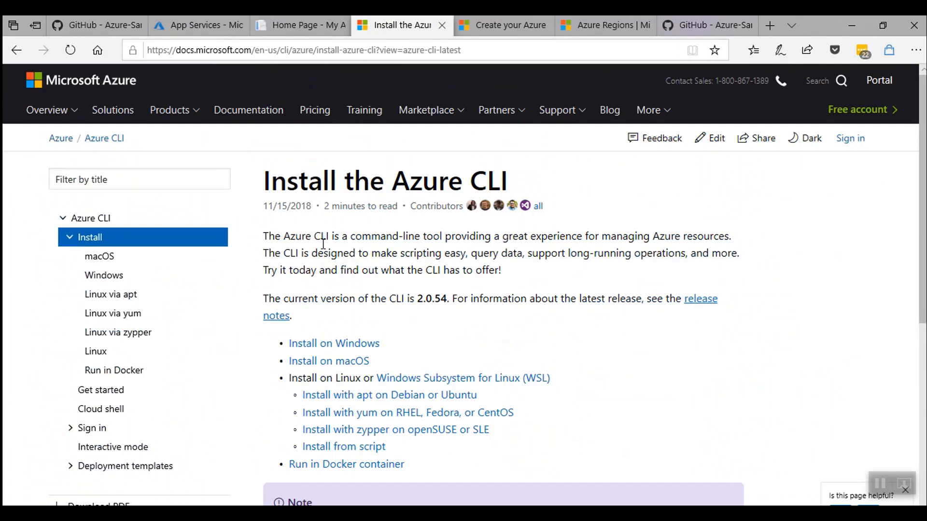
click(25, 50)
scroll(166, 355, down, 20)
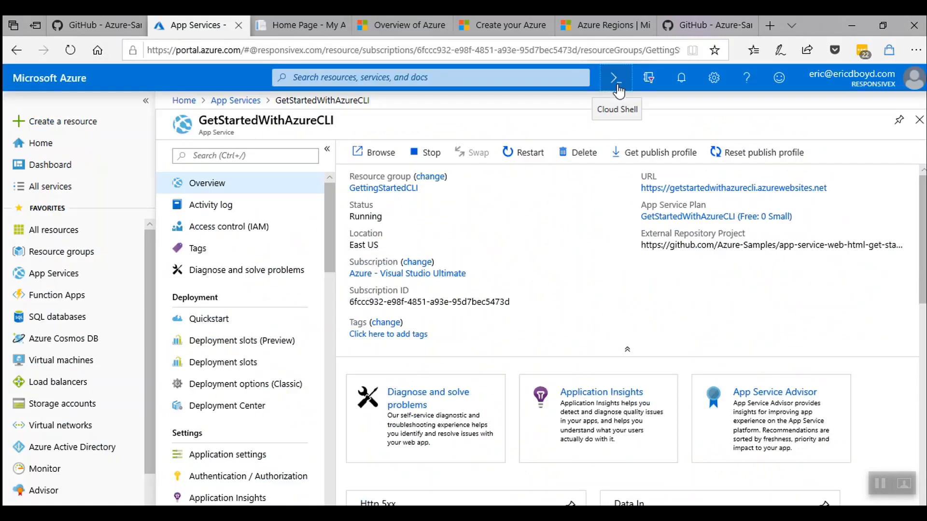
Start a Bash Cloud Shell and run 'az group list' to list resource groups.
click(617, 87)
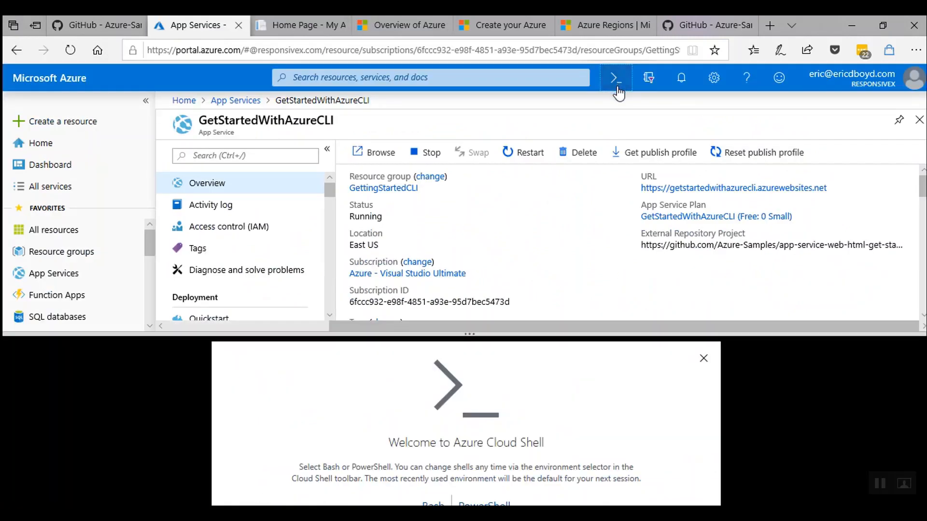
click(440, 505)
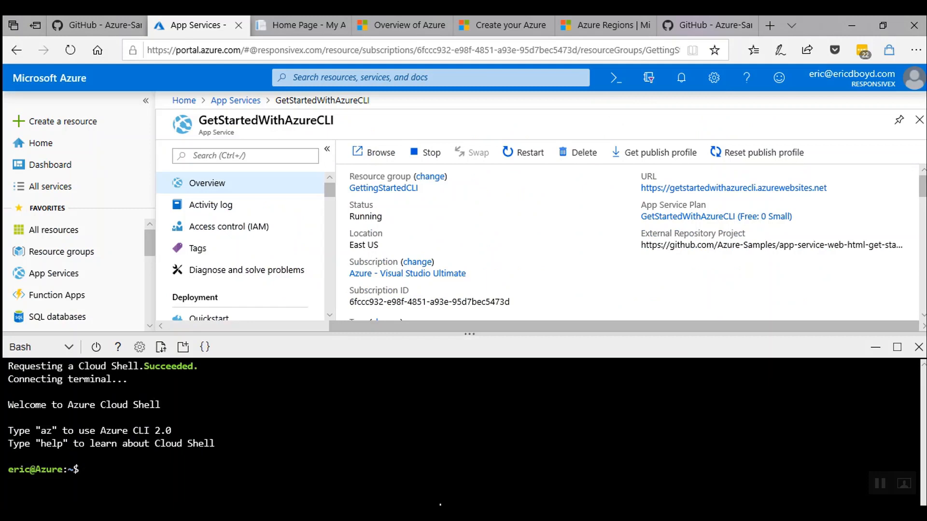
text(az group list)
key(Return)
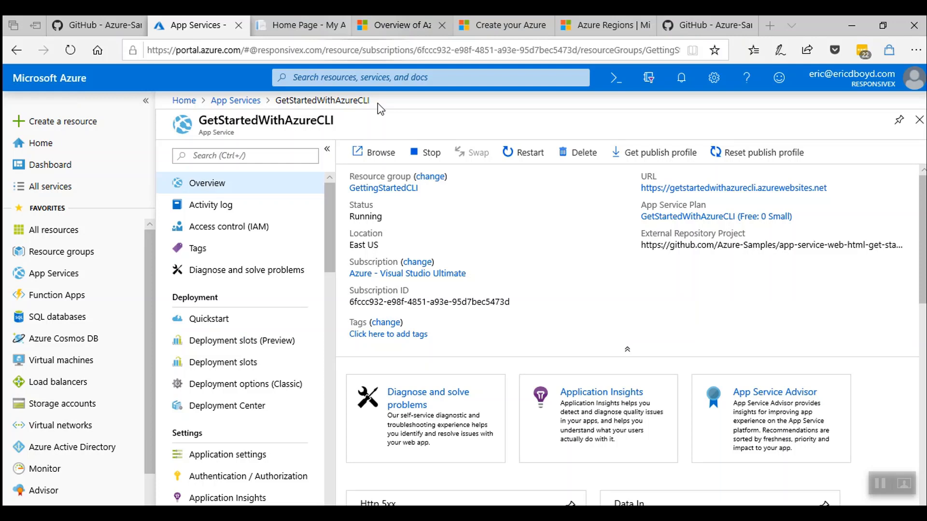
Open GetStartedWithAzureCLI's Metrics and set the chart time range to Last 30 minutes.
scroll(572, 251, down, 6)
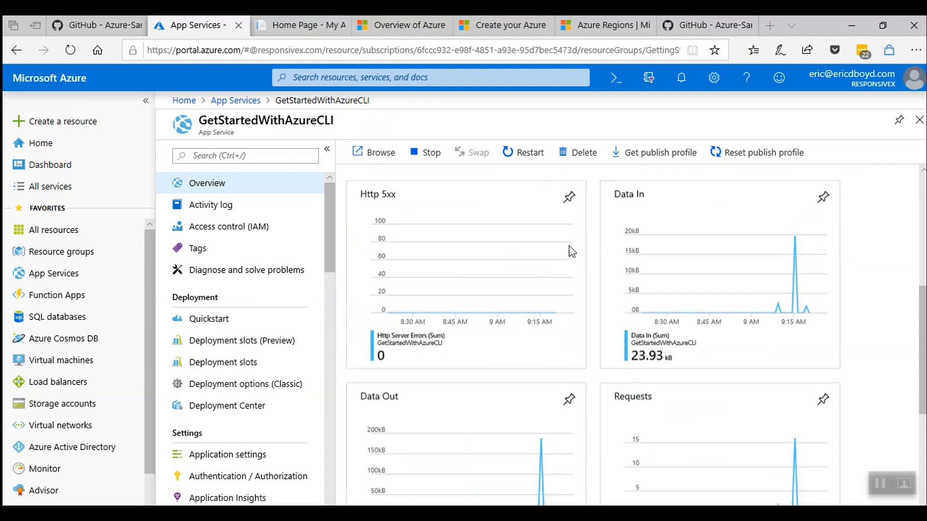
scroll(572, 251, down, 1)
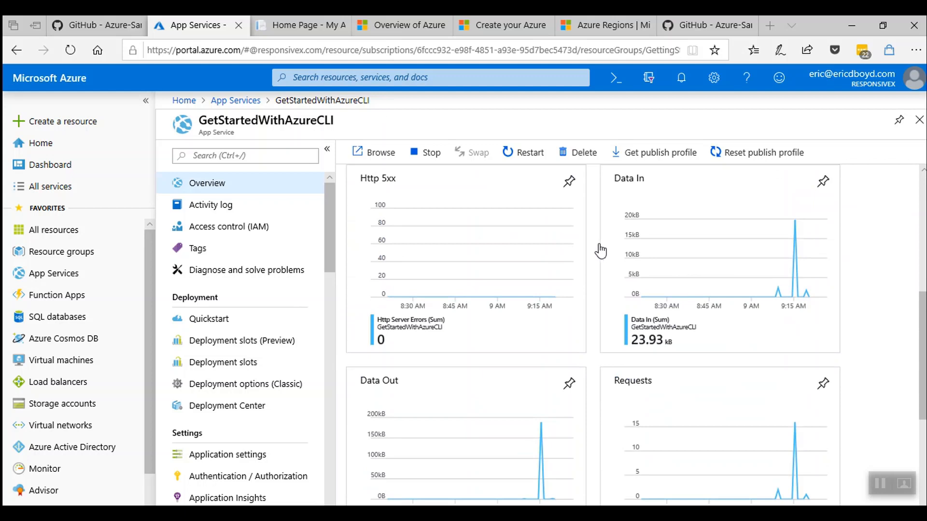
scroll(676, 207, up, 7)
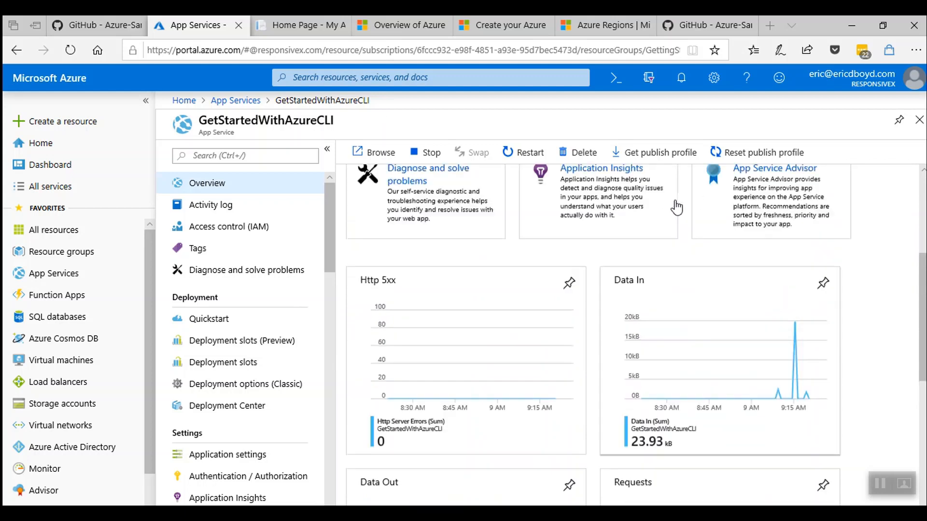
scroll(271, 273, down, 15)
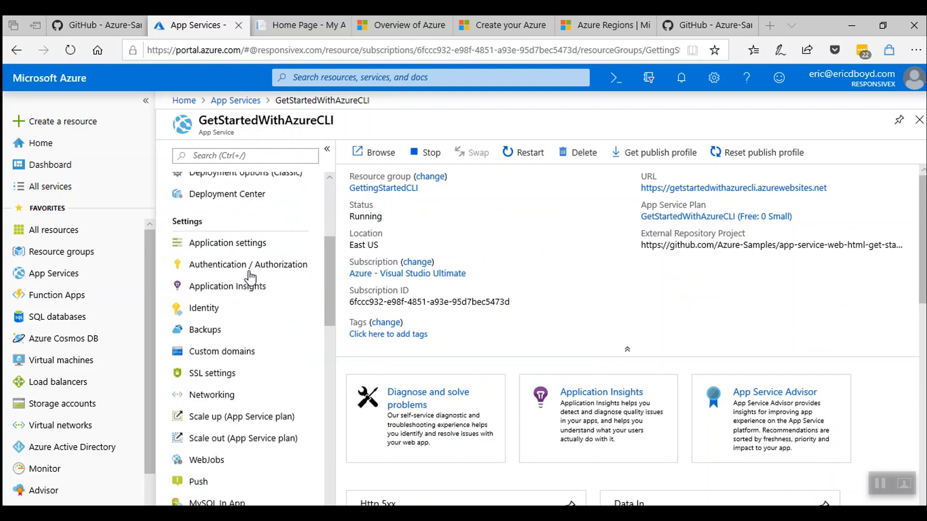
scroll(236, 333, down, 2)
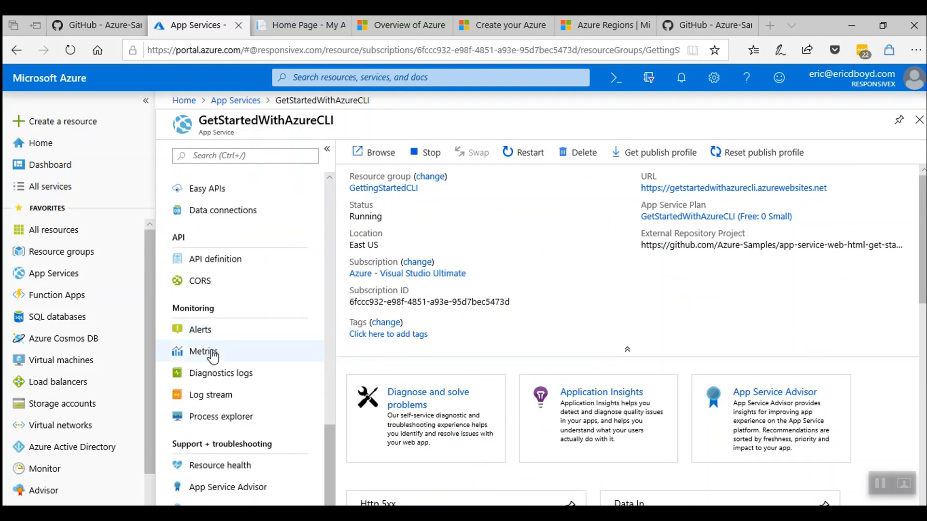
click(230, 358)
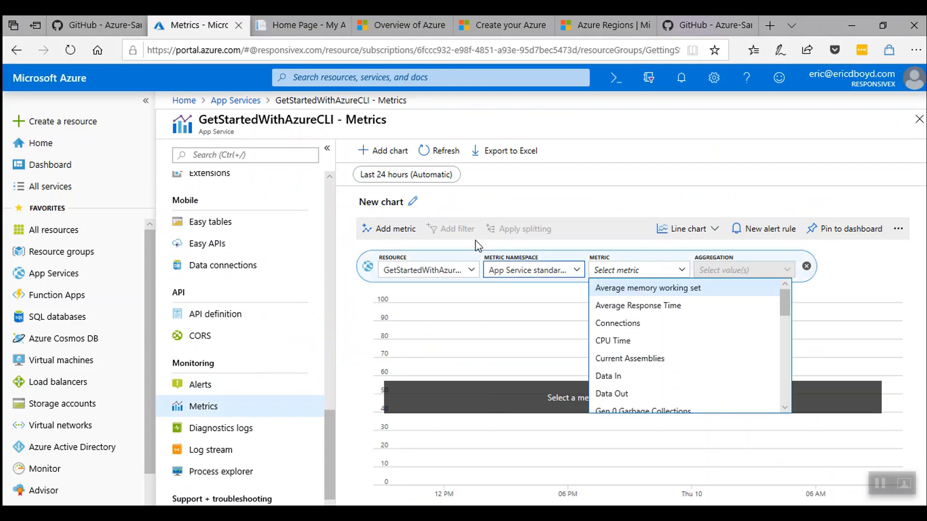
click(406, 174)
click(415, 221)
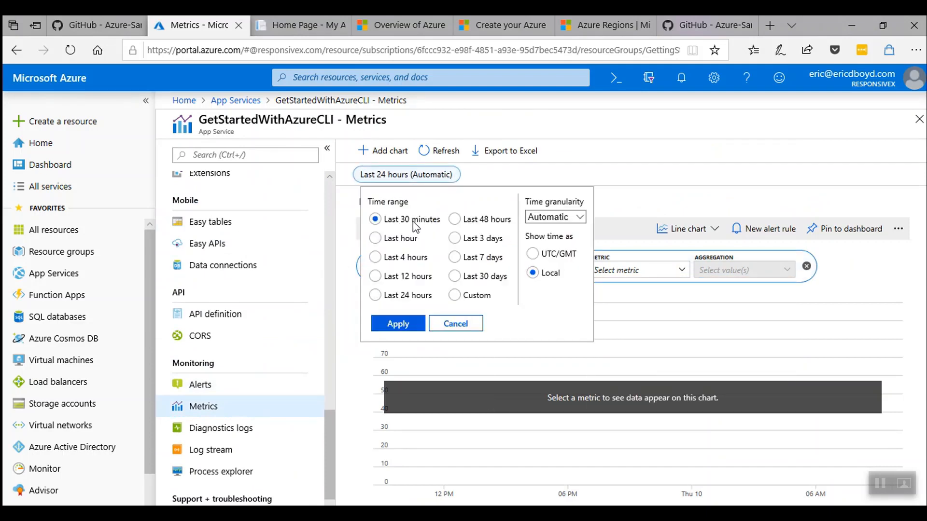
click(400, 326)
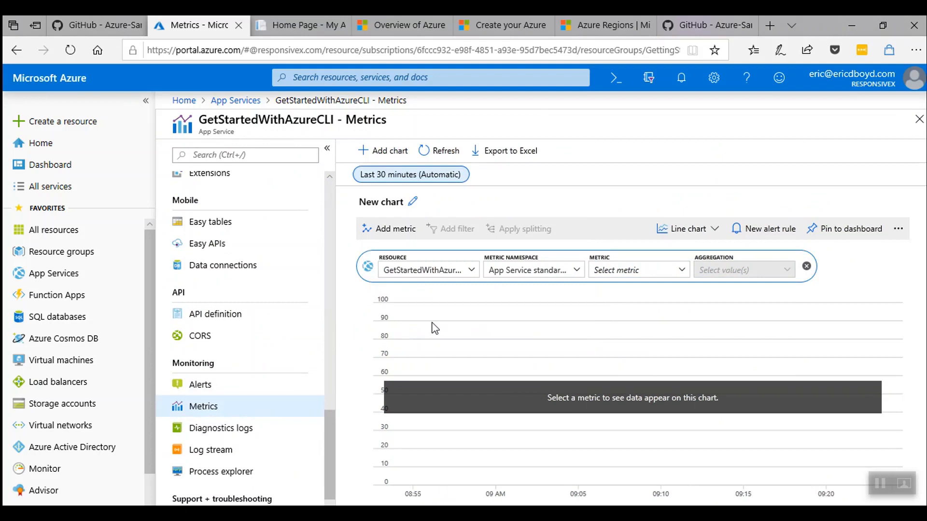
Chart CPU Time and Average Response Time, pin it to the dashboard, and start an alert rule.
click(625, 271)
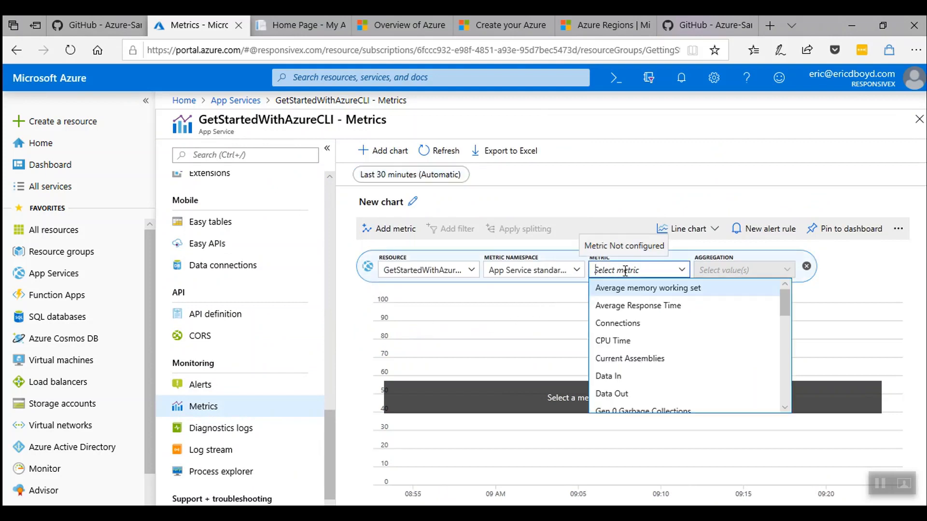
click(620, 342)
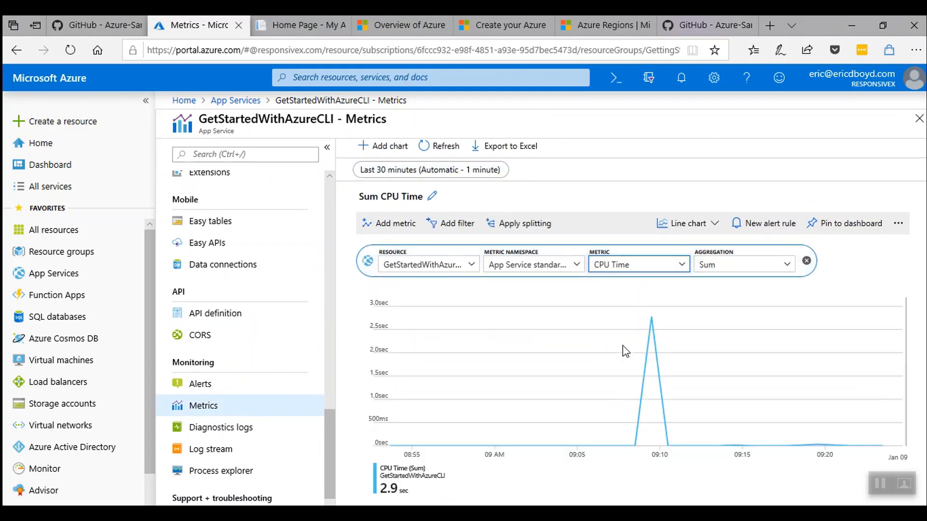
click(386, 223)
click(627, 288)
scroll(623, 394, down, 1)
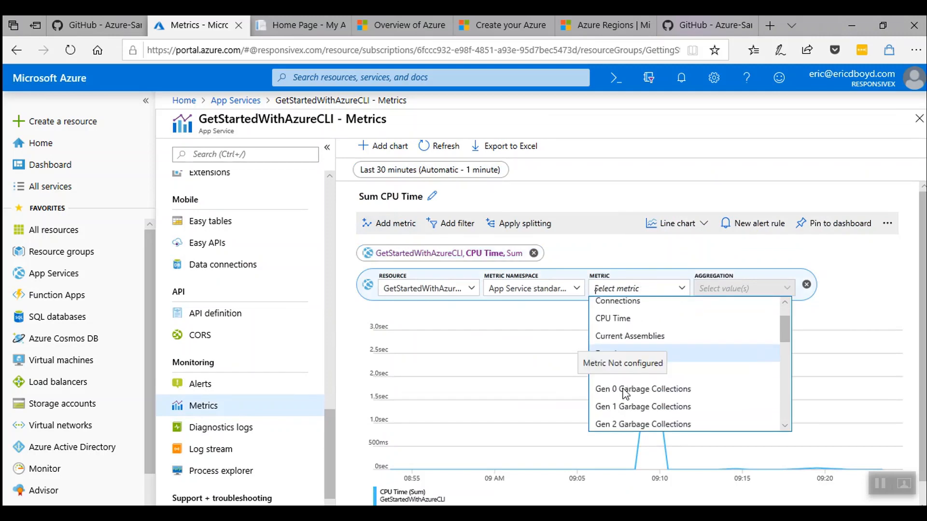
scroll(620, 381, up, 1)
click(619, 324)
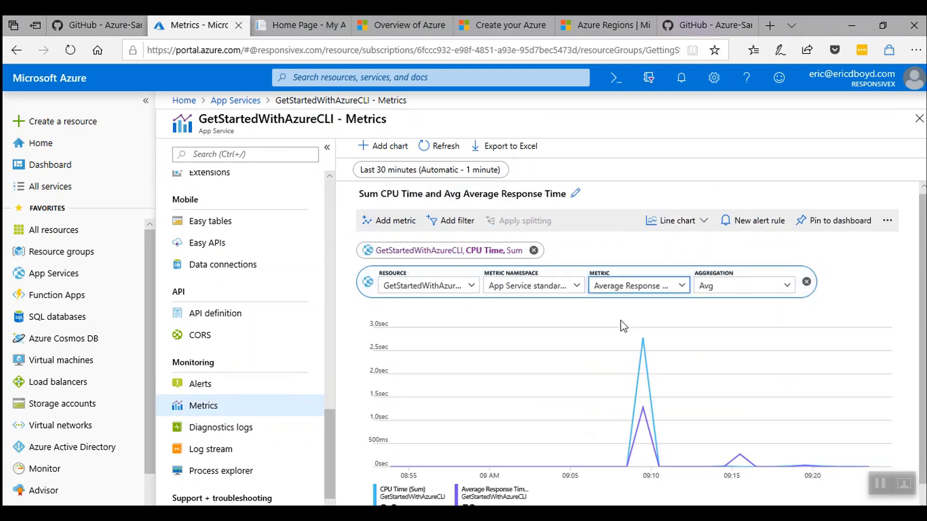
click(391, 222)
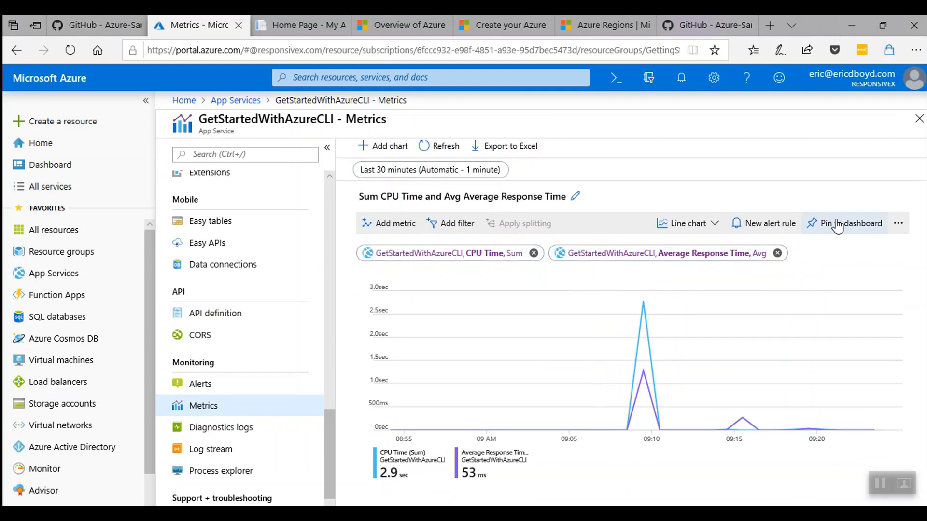
click(837, 226)
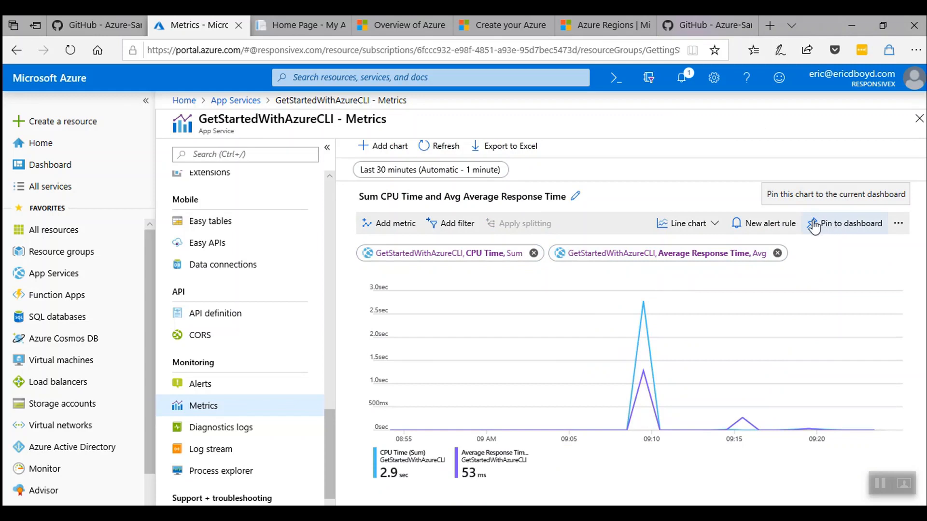
click(756, 232)
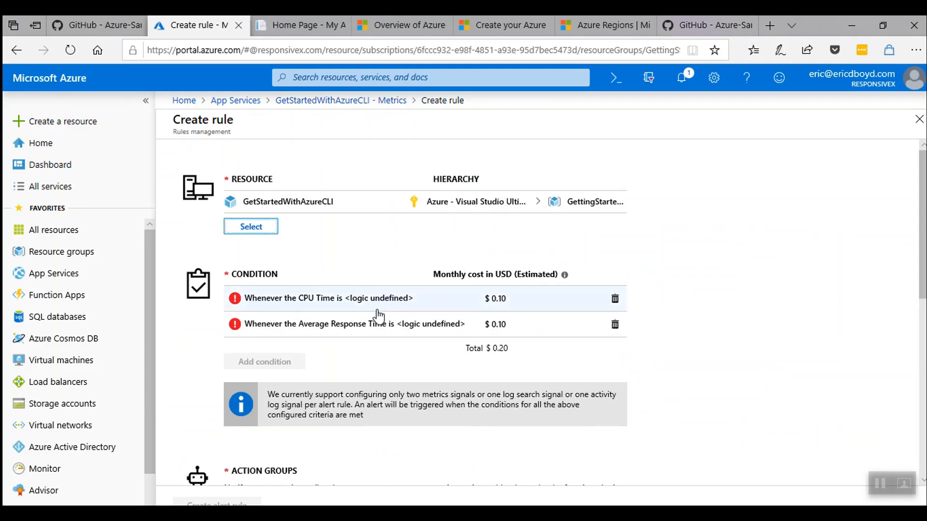
scroll(376, 336, down, 3)
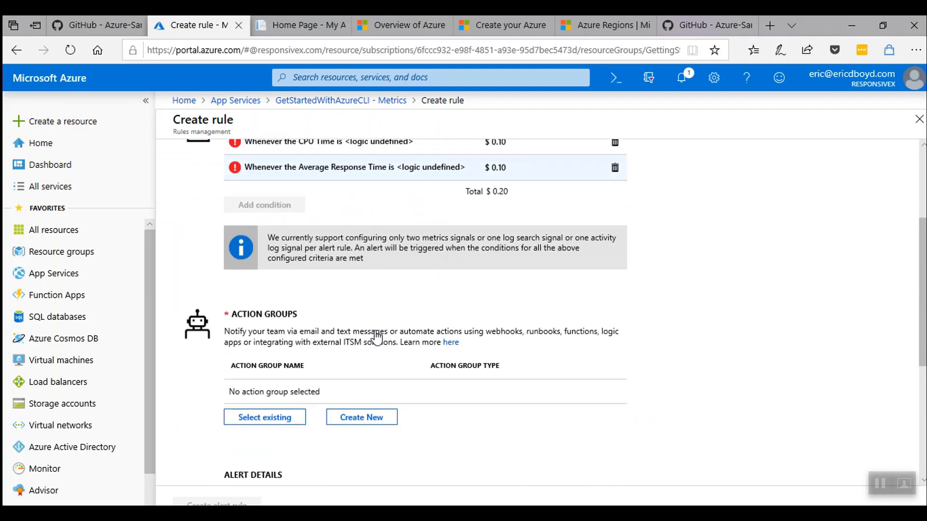
scroll(376, 335, down, 5)
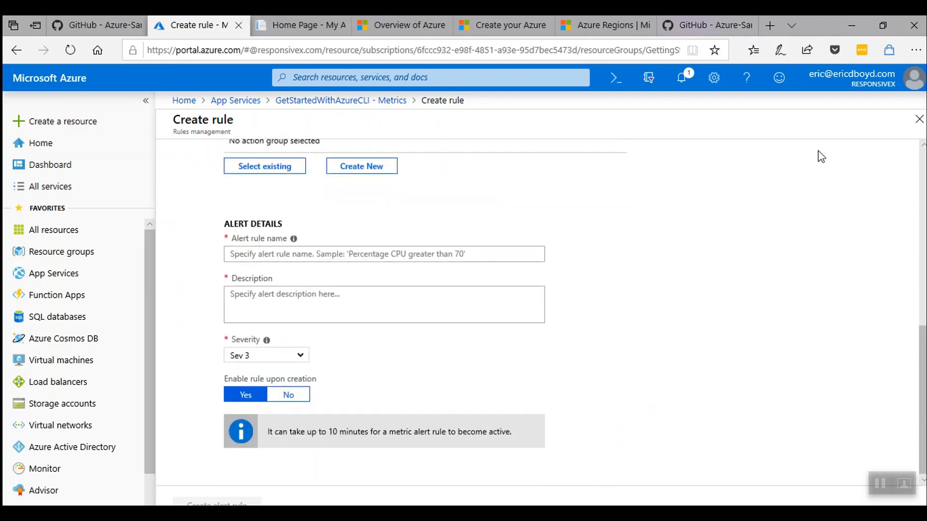
click(919, 119)
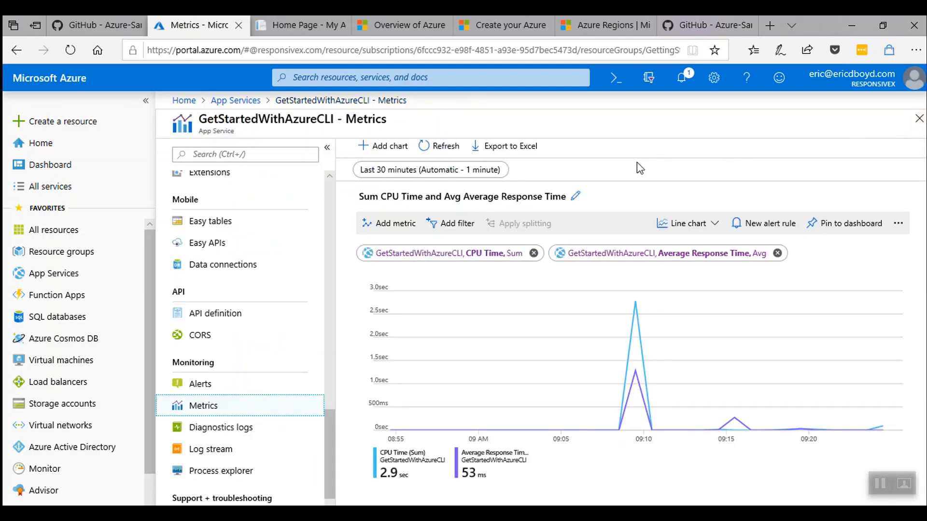
On the dashboard, shrink the response time chart tile and move it below the SQL Database tile.
click(48, 164)
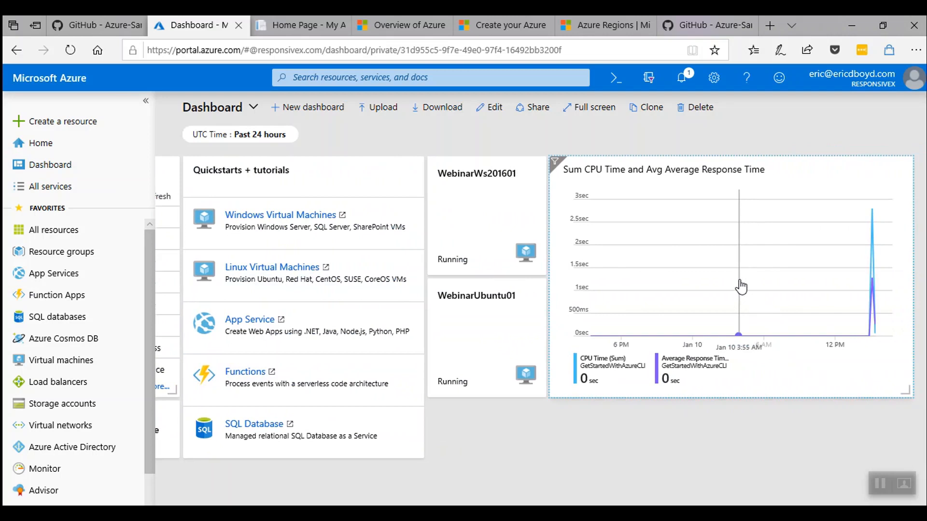
click(488, 108)
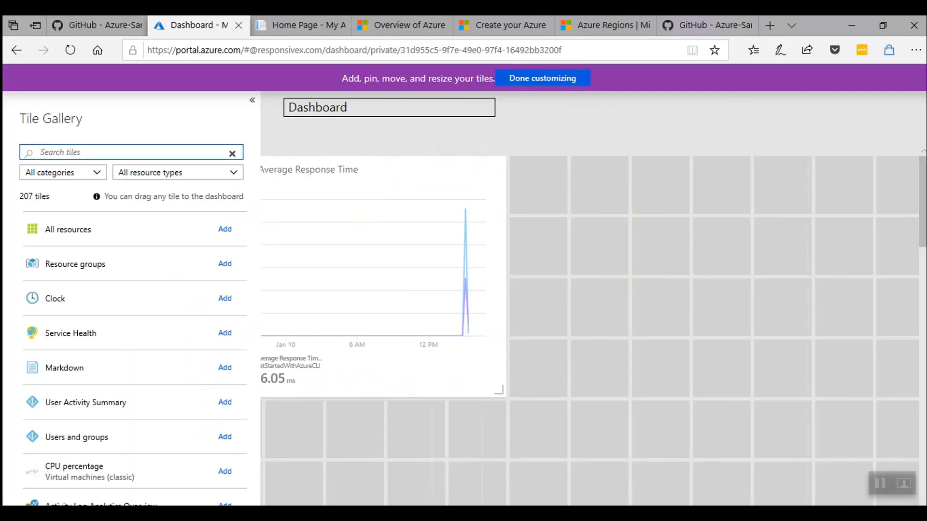
drag(502, 390, 381, 327)
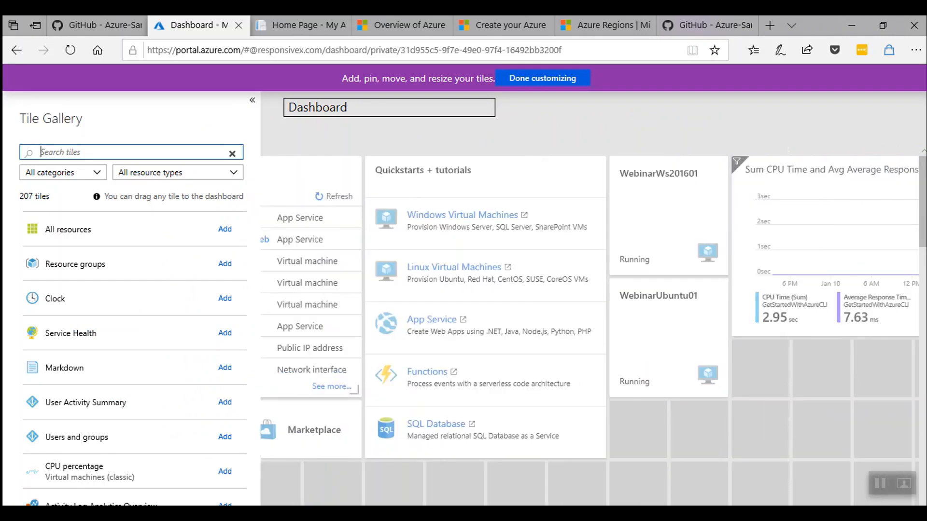
drag(789, 272, 429, 427)
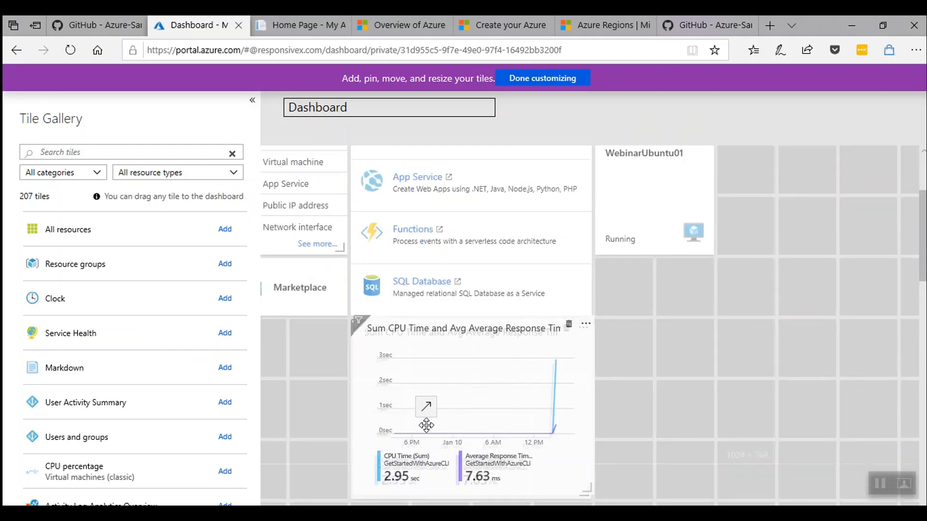
click(548, 78)
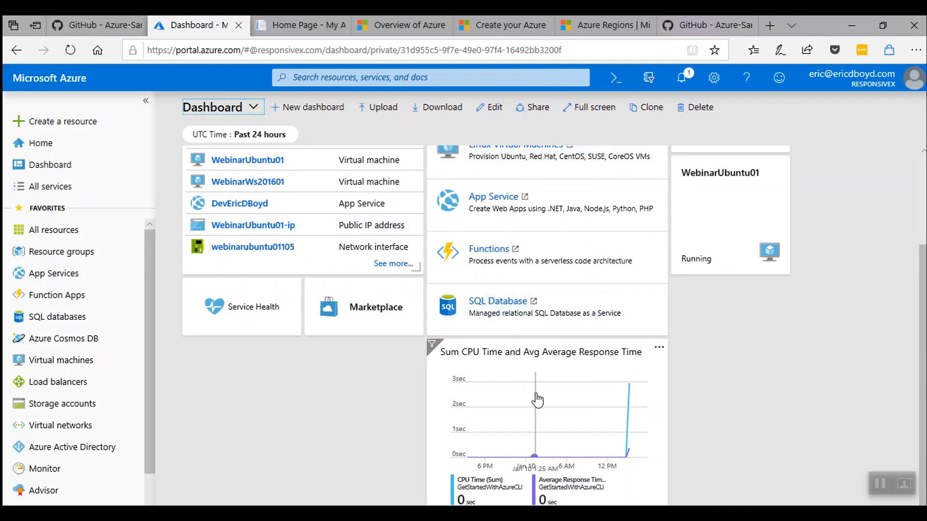
Remove the CPU Time chart from the dashboard and clear the Past 24 hours filter.
click(663, 350)
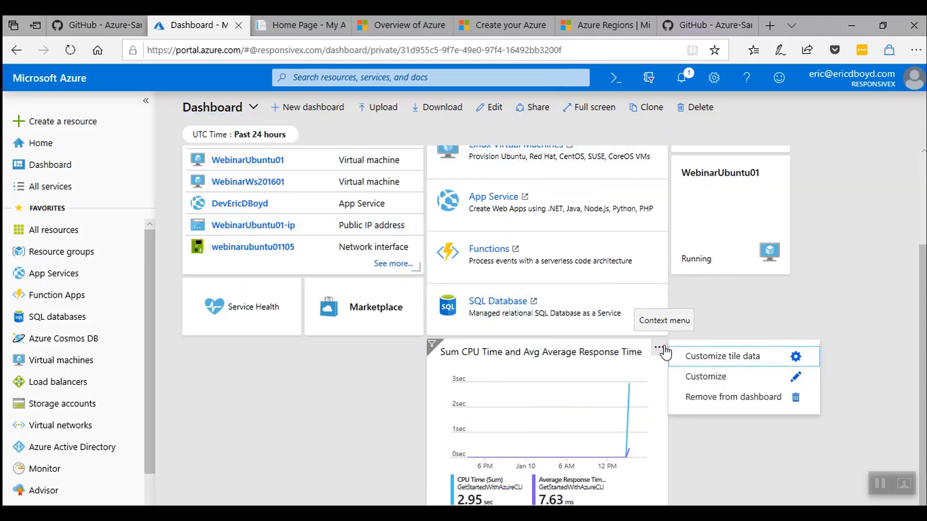
click(703, 397)
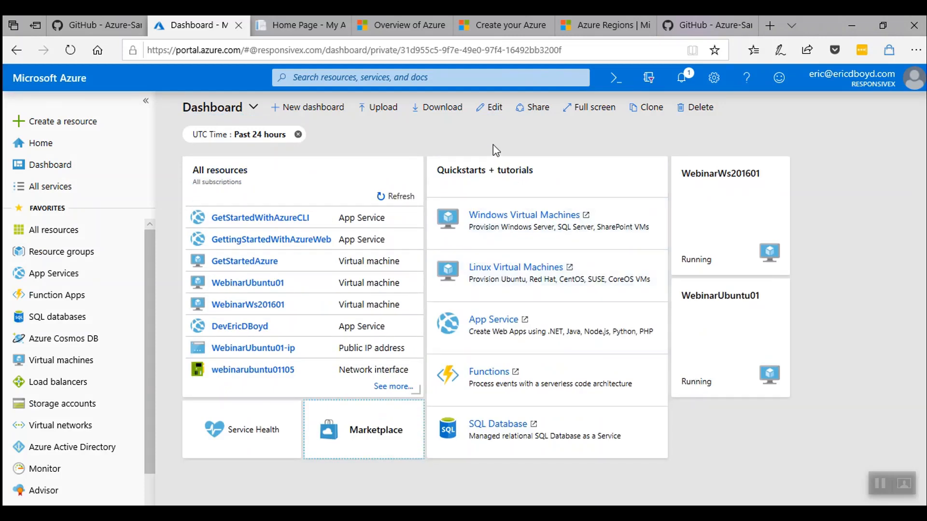
click(298, 136)
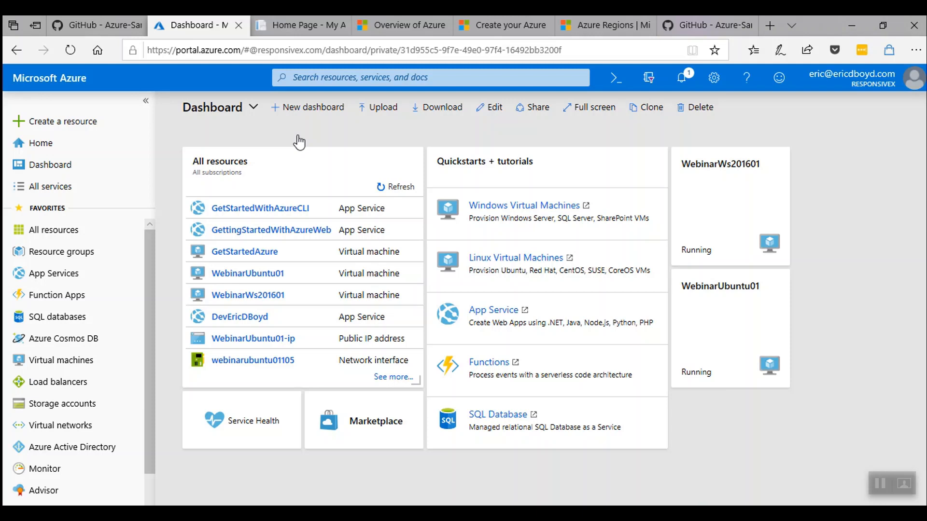
Open Create a resource to show the New Marketplace pane.
click(99, 129)
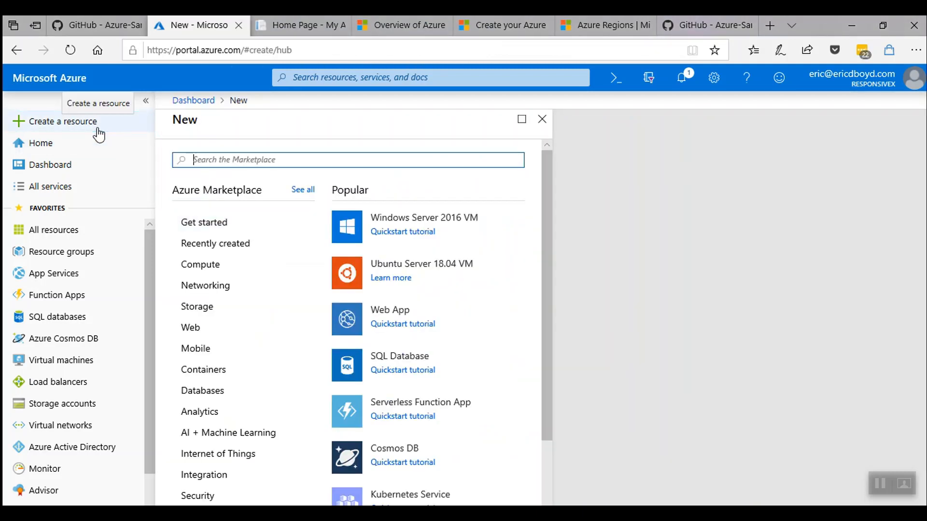
Start a new SQL Database named GettingStartedDb from the Databases category.
click(248, 395)
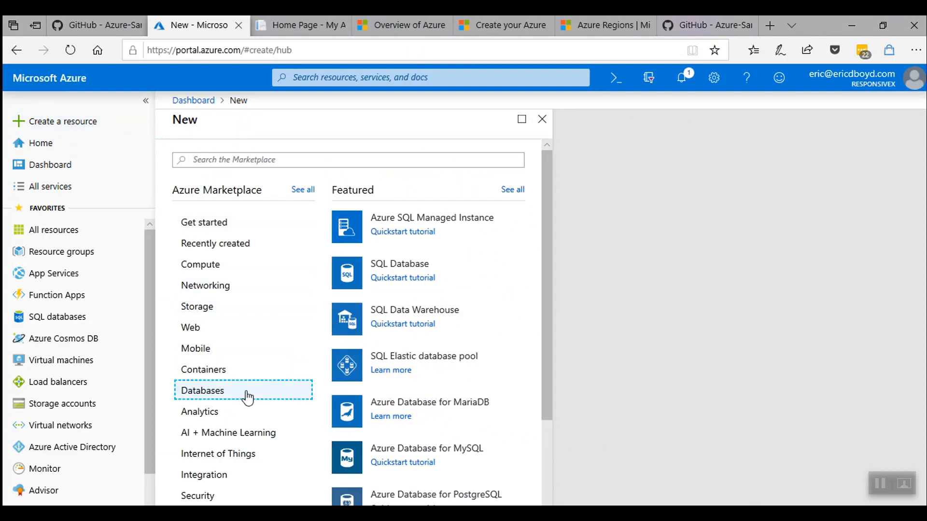
click(421, 272)
text(Ge)
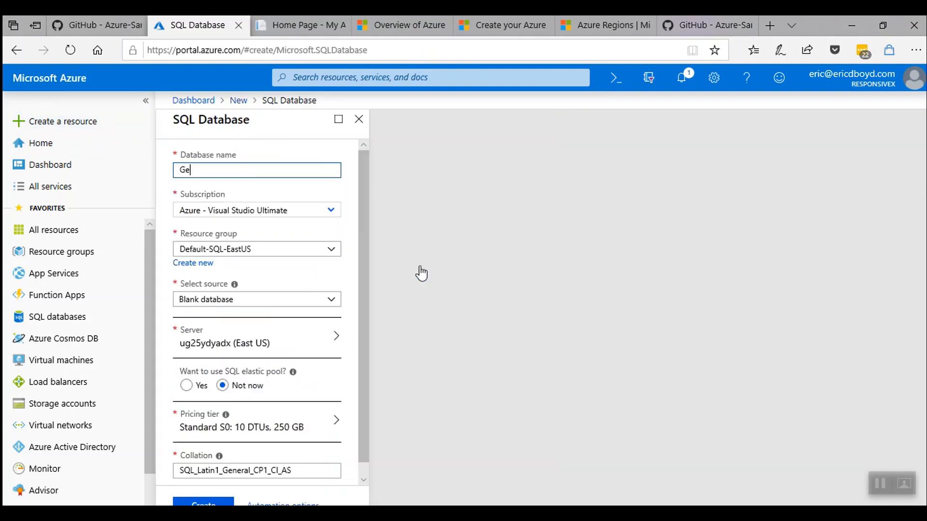
text(ttingStartedDb)
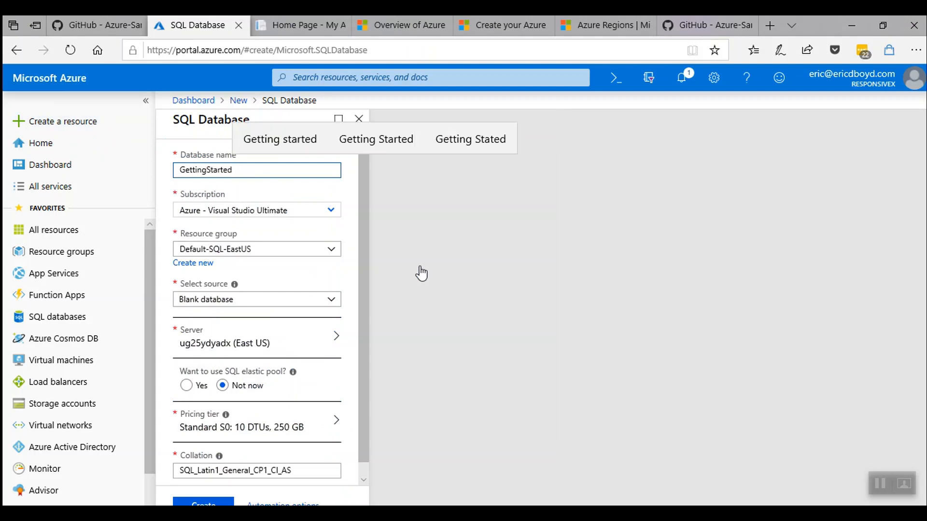
key(Tab)
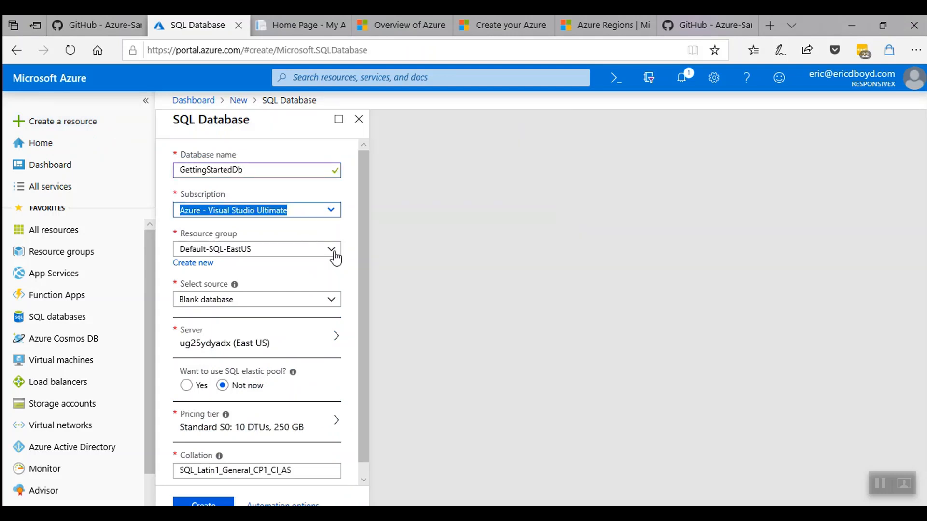
Place it in resource group GettingStartedCLI as a blank database and begin a new server.
click(331, 249)
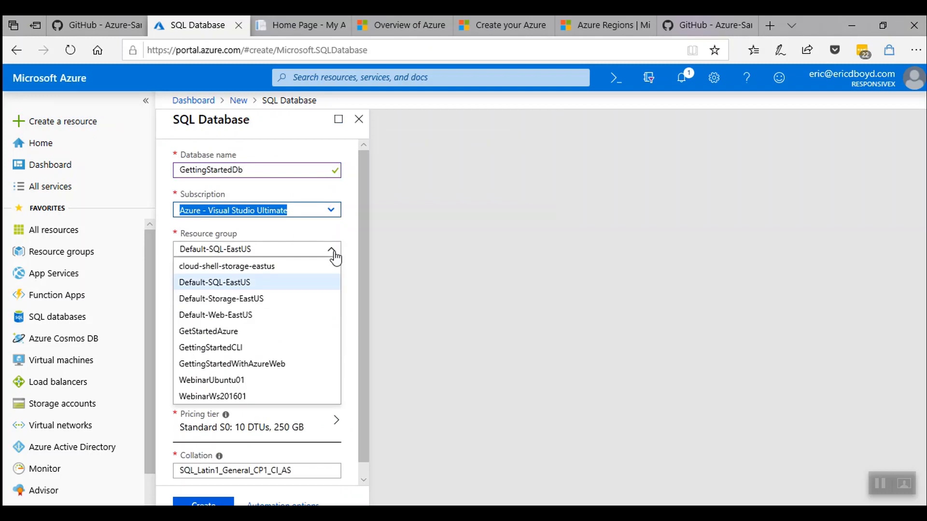
click(264, 352)
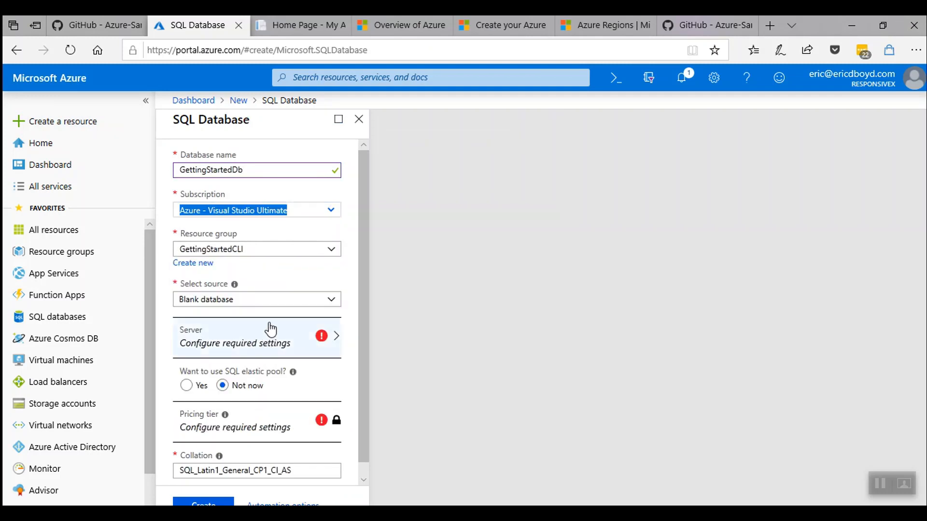
click(272, 300)
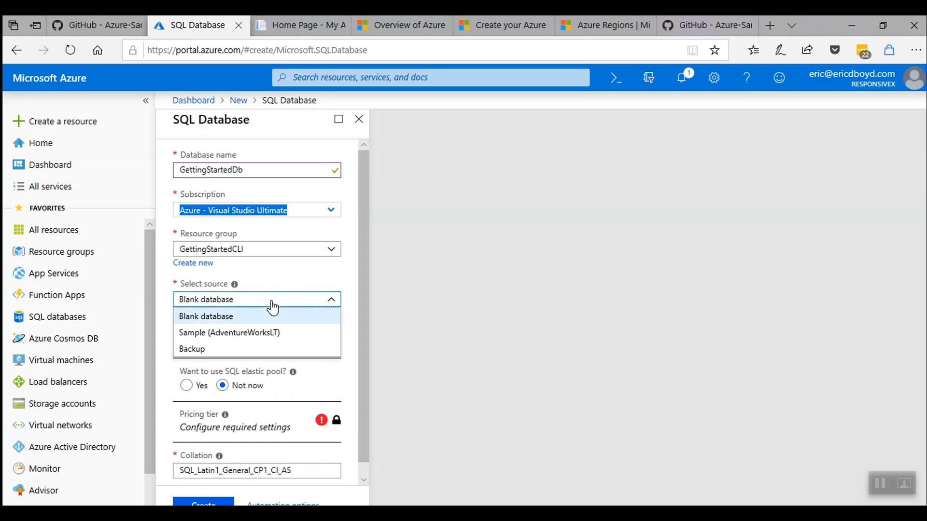
click(269, 316)
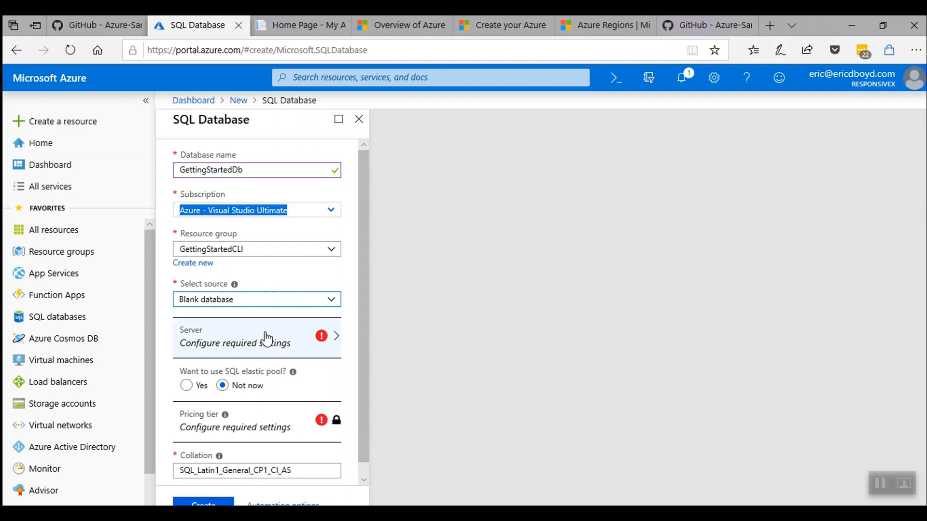
click(267, 338)
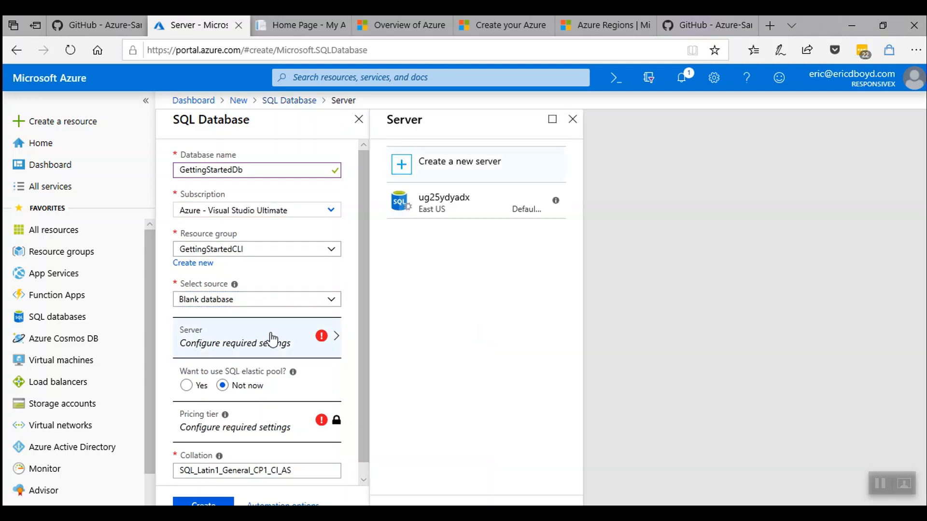
click(440, 156)
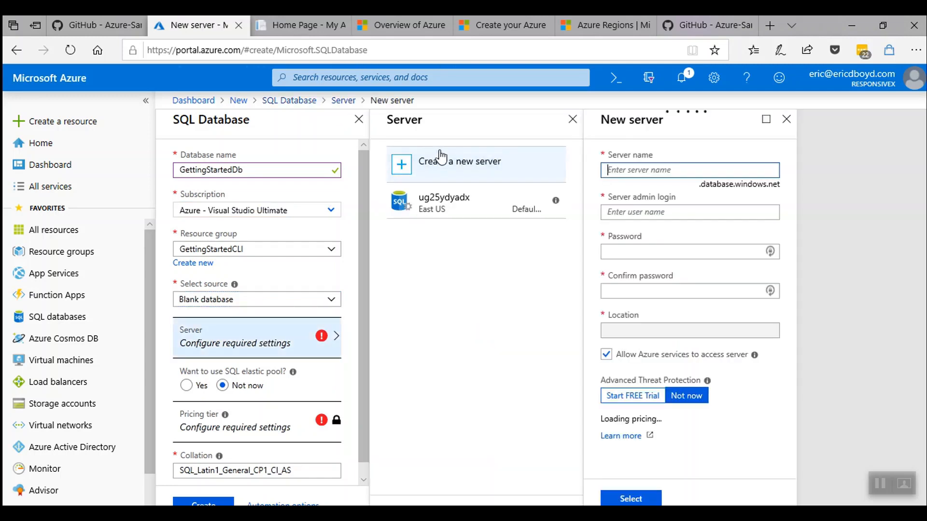
Create server gettingstartedsrv in East US with an admin login and password.
text(gettingstartedsrv)
key(Tab)
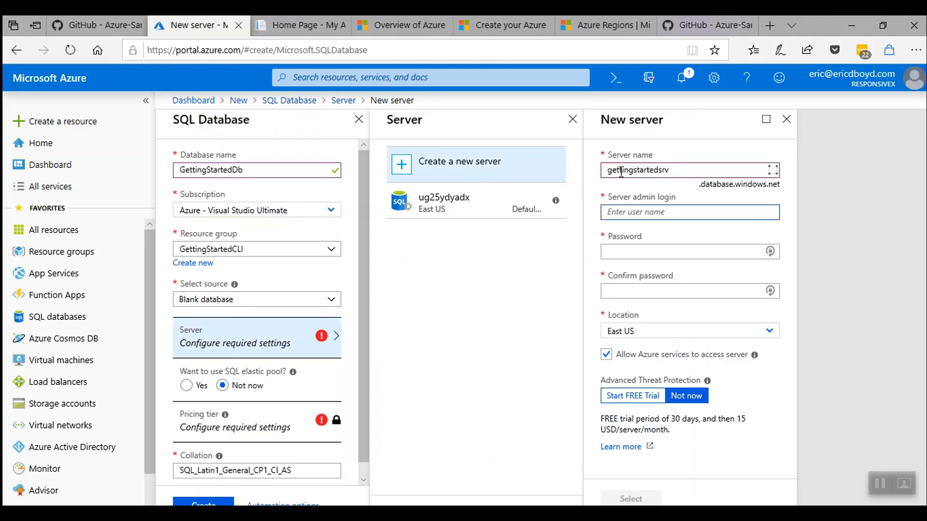
text(azuredemo)
key(Tab)
text(*********)
key(Tab)
text(*********)
key(Tab)
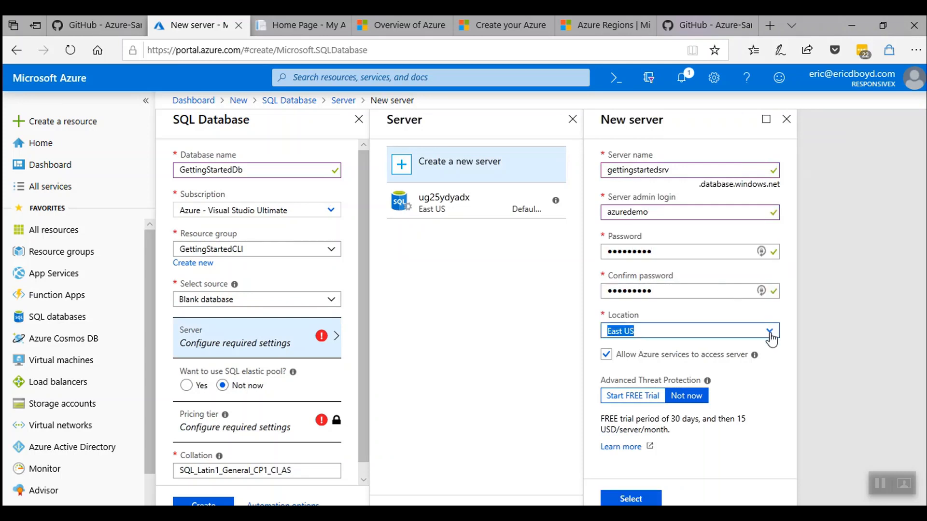
click(638, 500)
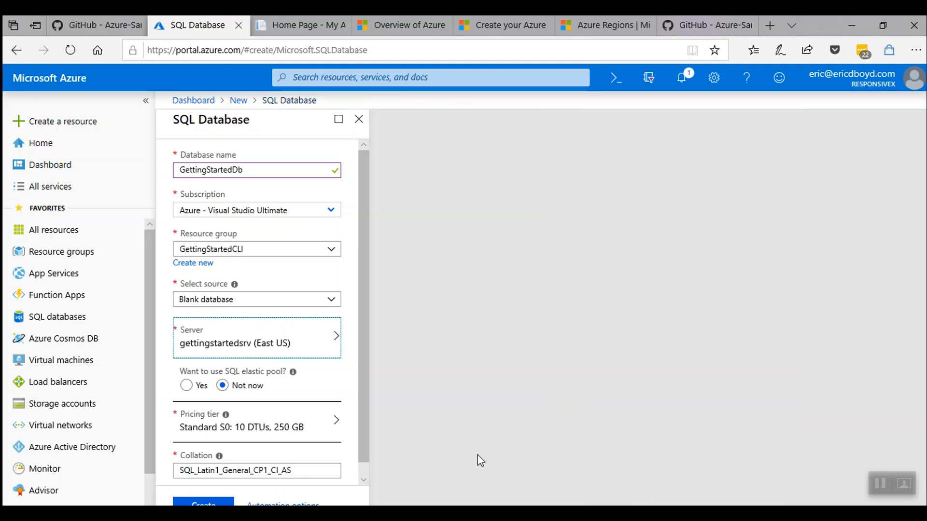
click(275, 433)
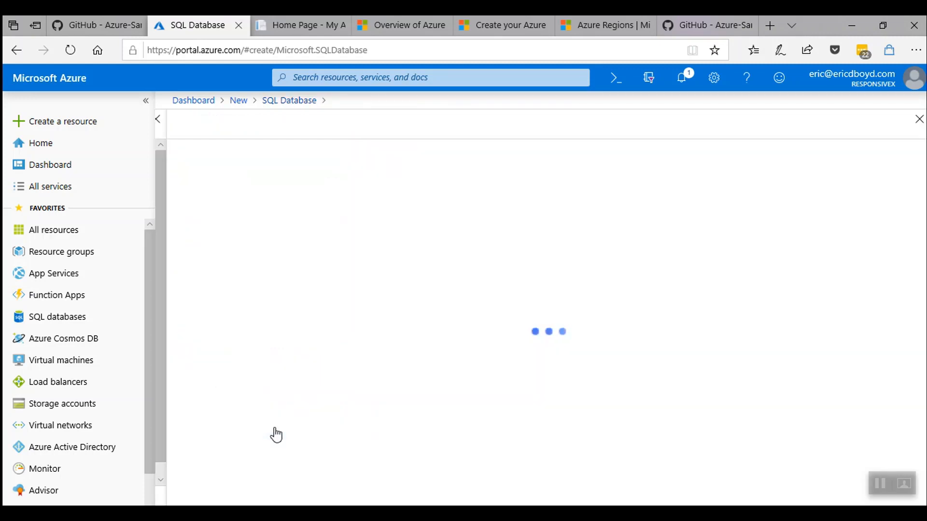
Raise the pricing tier to Standard S3 (100 DTUs, 250 GB), apply it, and submit the database.
drag(205, 292, 347, 294)
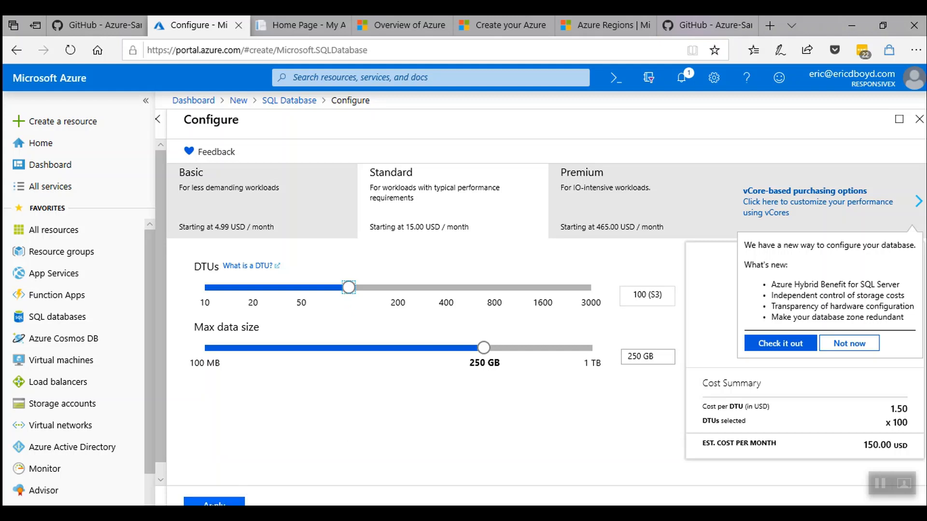
click(214, 501)
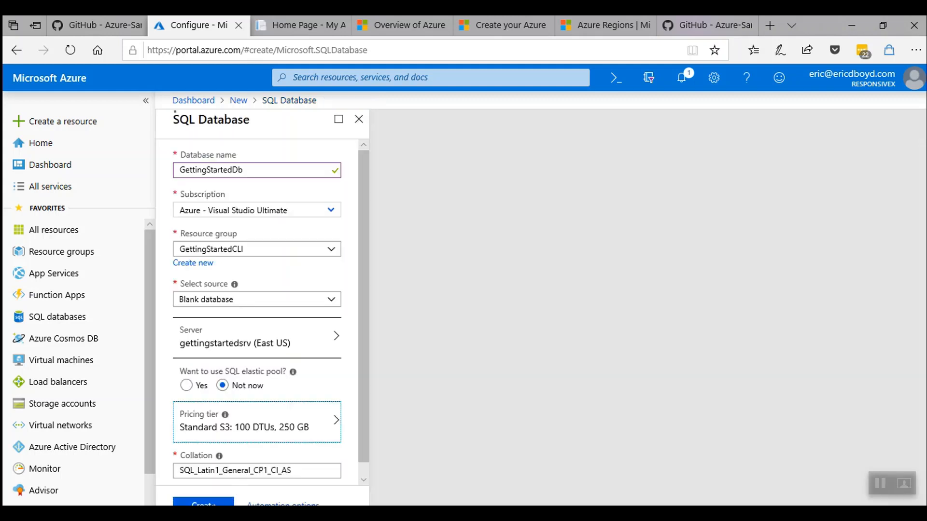
click(218, 502)
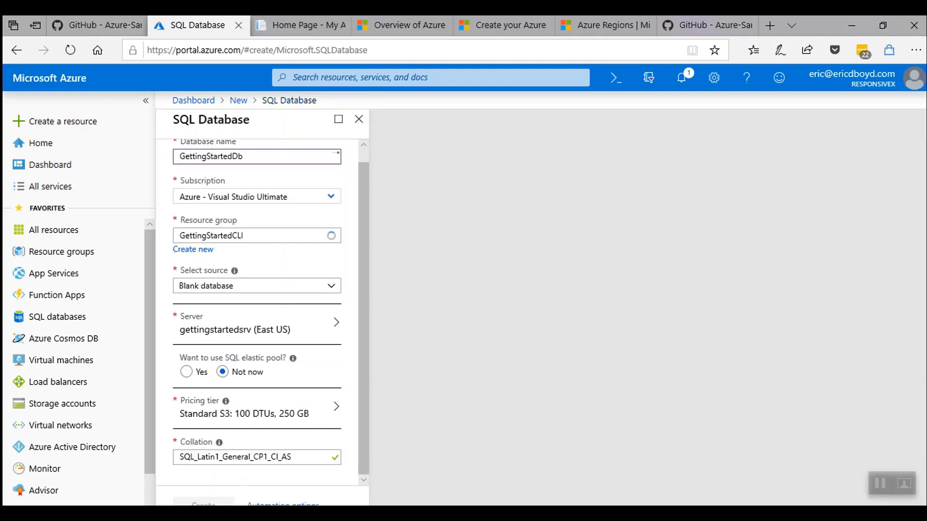
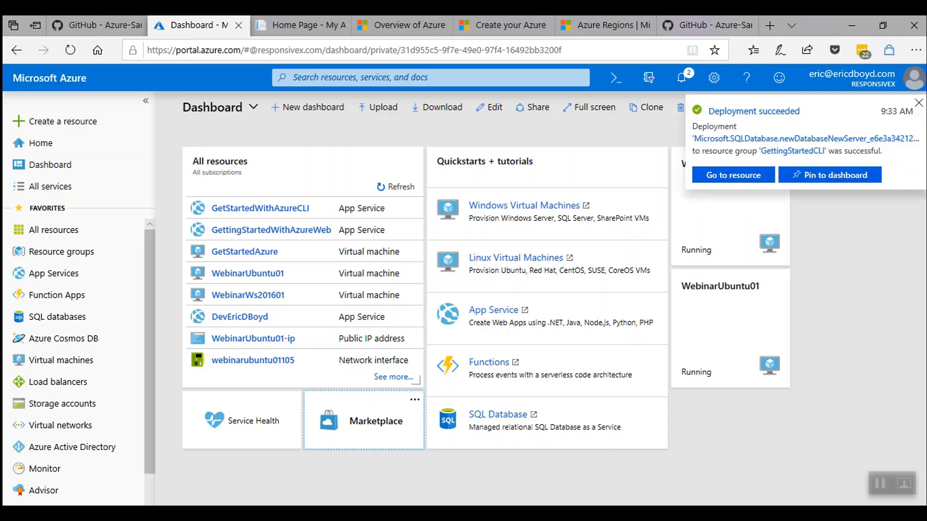
Open the deployed GettingStartedDb overview from the deployment notification and review its details.
click(681, 79)
click(633, 243)
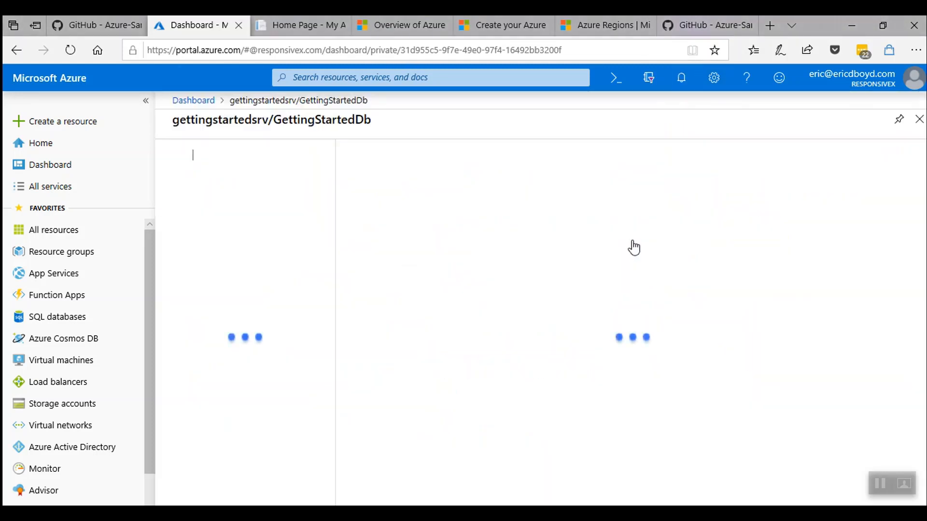
scroll(632, 242, down, 3)
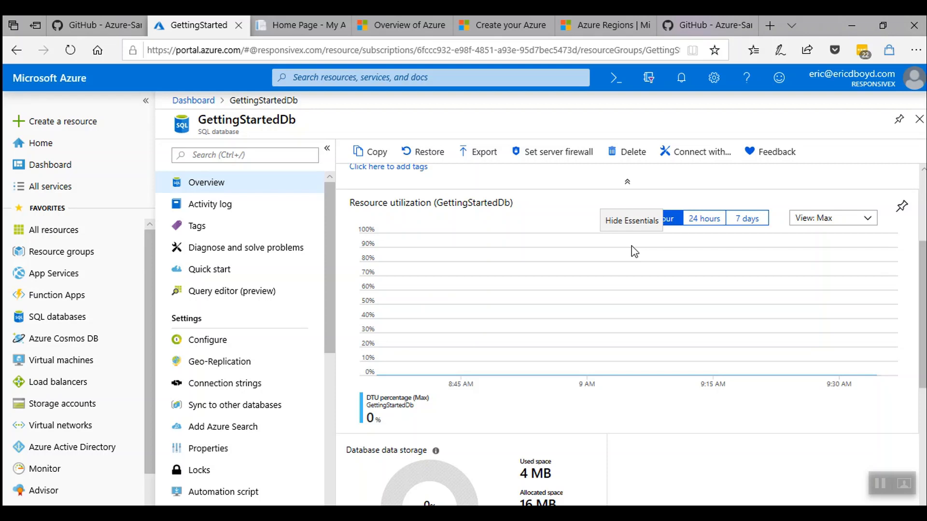
scroll(633, 251, up, 3)
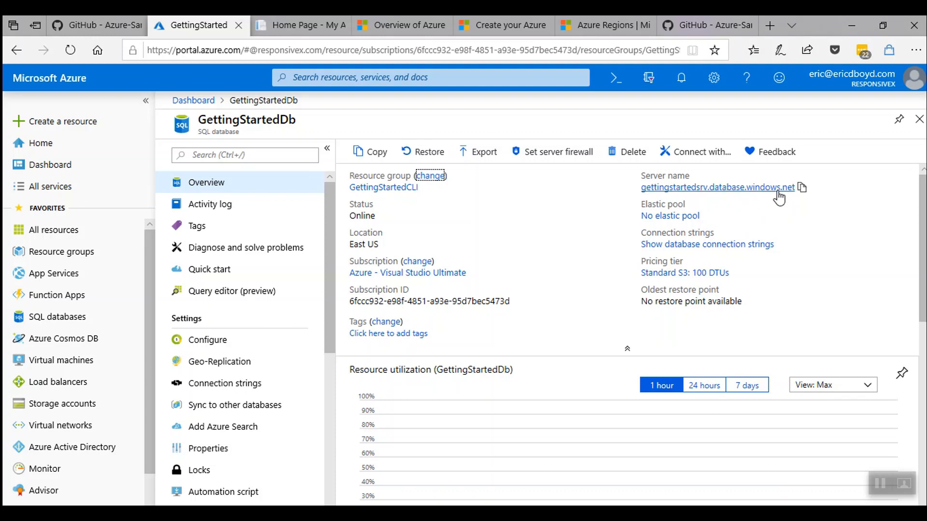
Connect SSMS to gettingstartedsrv with the admin login and remembered password, then cancel the firewall prompt.
click(803, 192)
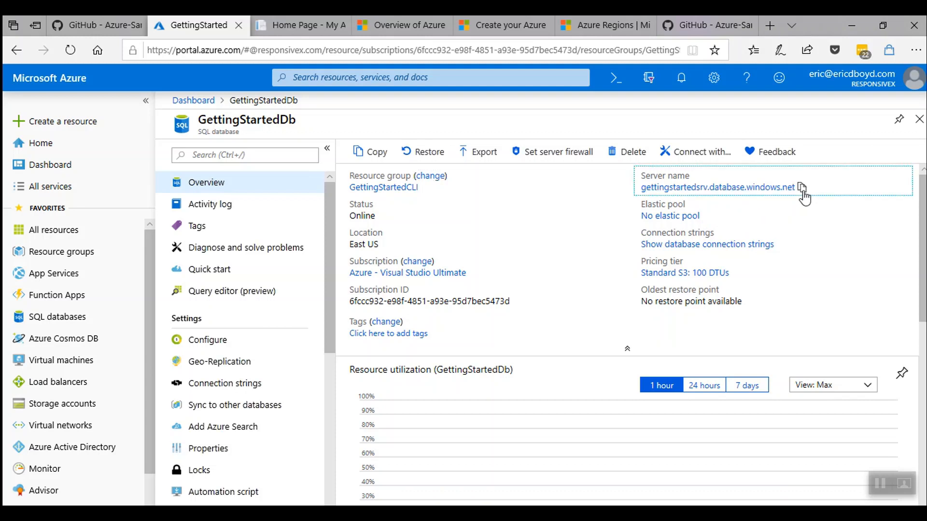
key(super+1)
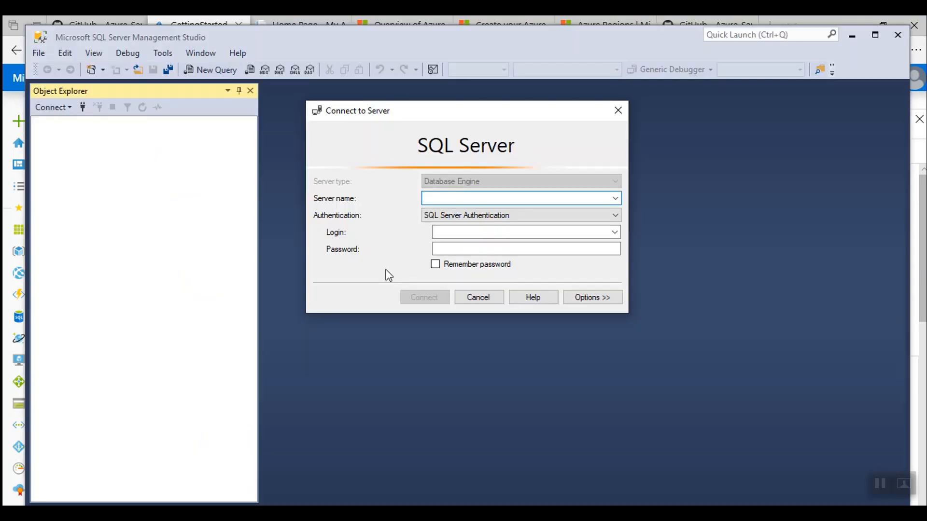
key(ctrl+v)
key(Tab)
key(Tab)
text(azuredemo)
key(Tab)
text(*********)
key(Tab)
key(space)
key(Return)
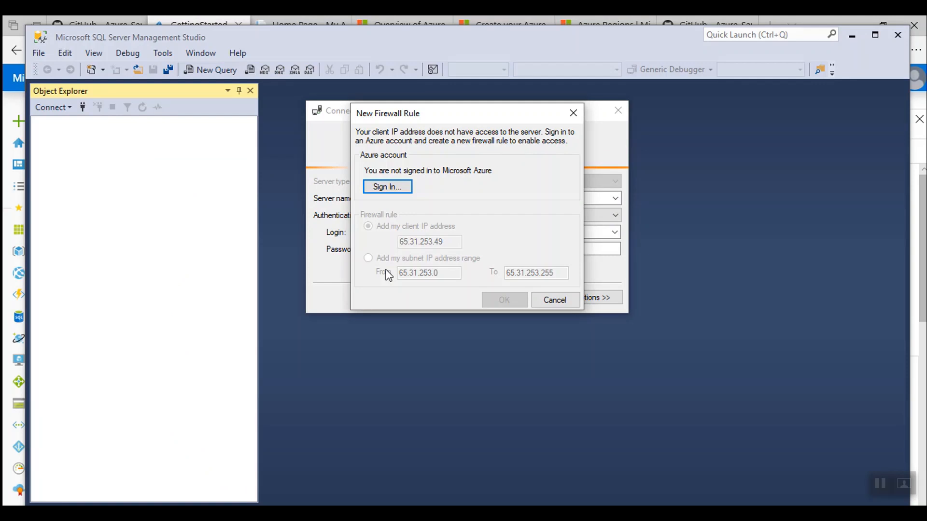
click(547, 301)
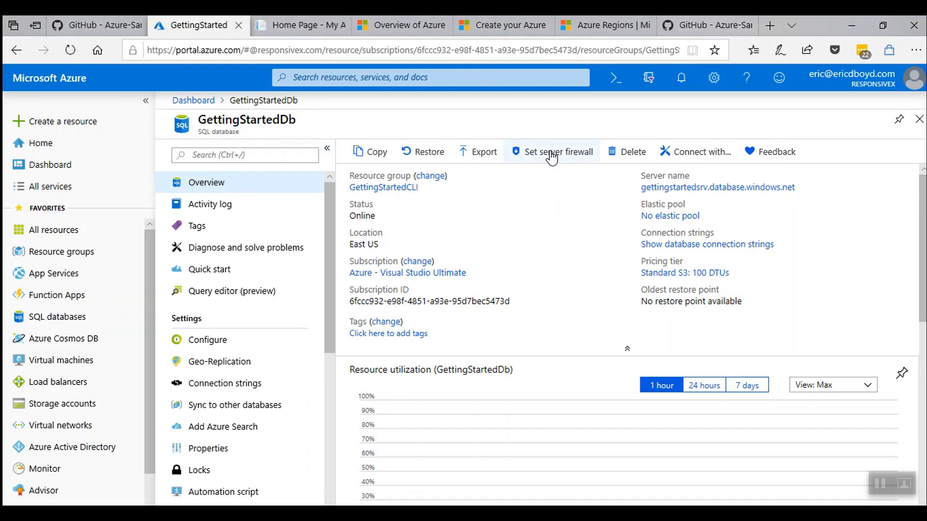
click(552, 153)
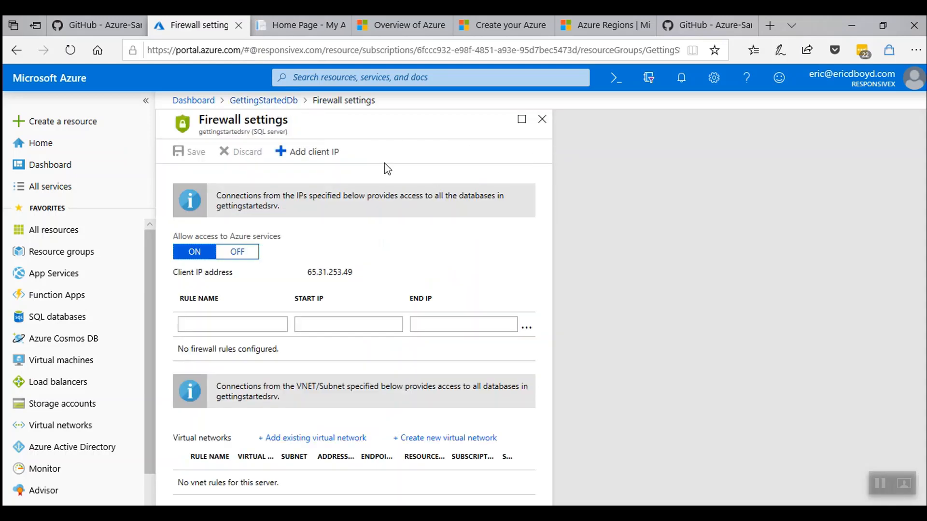
click(309, 153)
triple_click(263, 350)
text(Eric @ responsiveX)
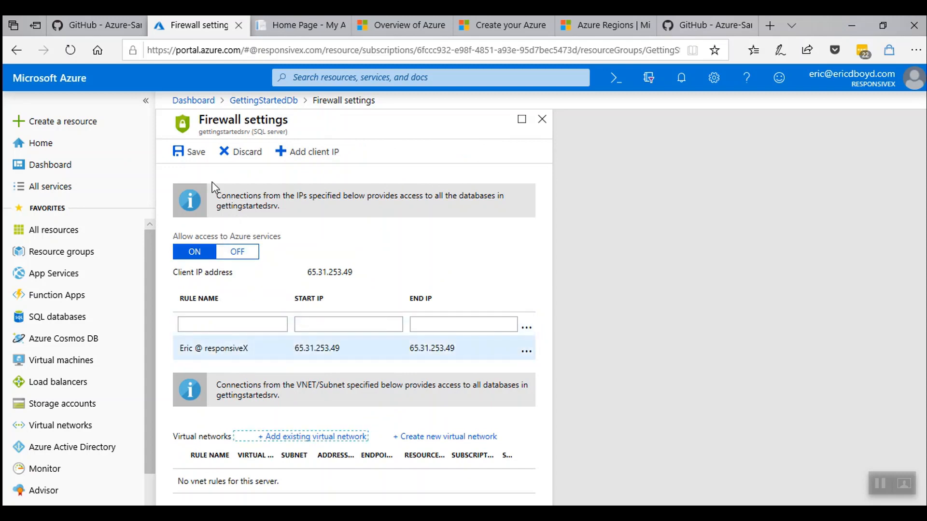
click(188, 152)
click(197, 231)
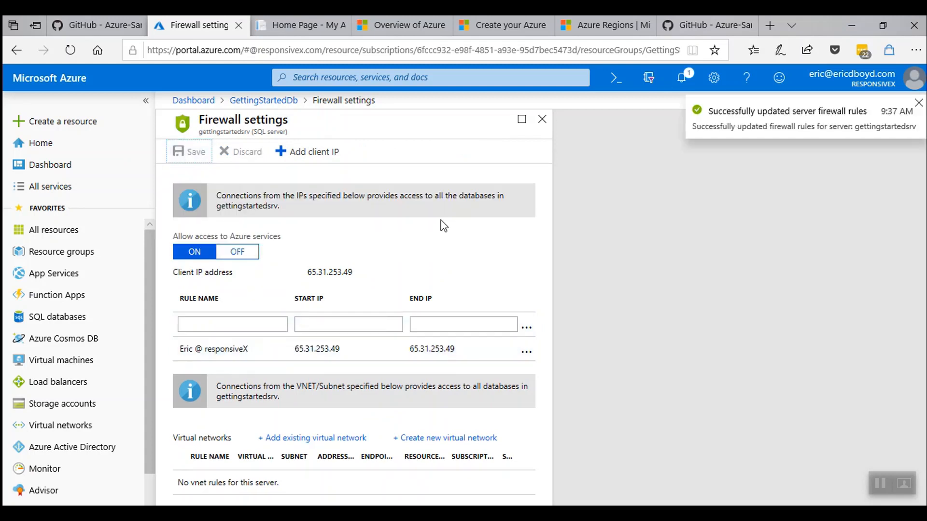
click(542, 119)
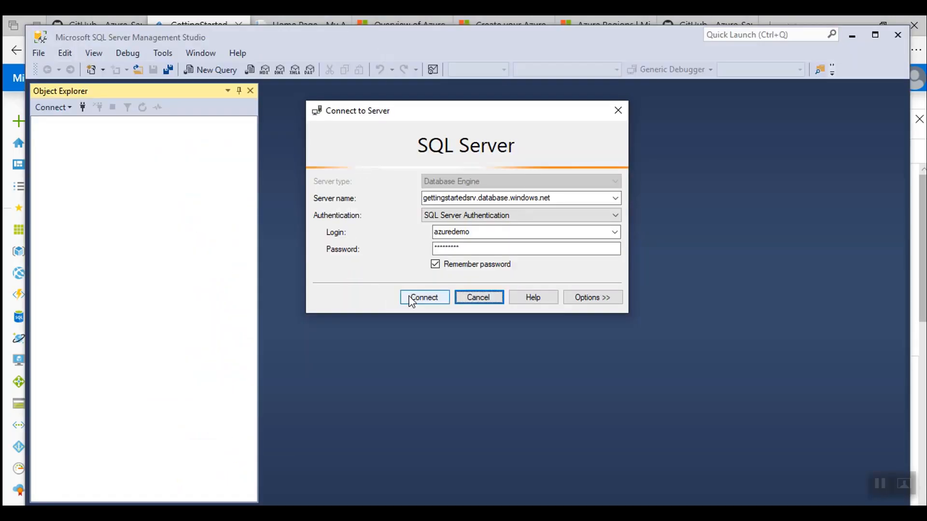
Connect to the server and expand Databases > GettingStartedDb > Tables in Object Explorer.
click(416, 298)
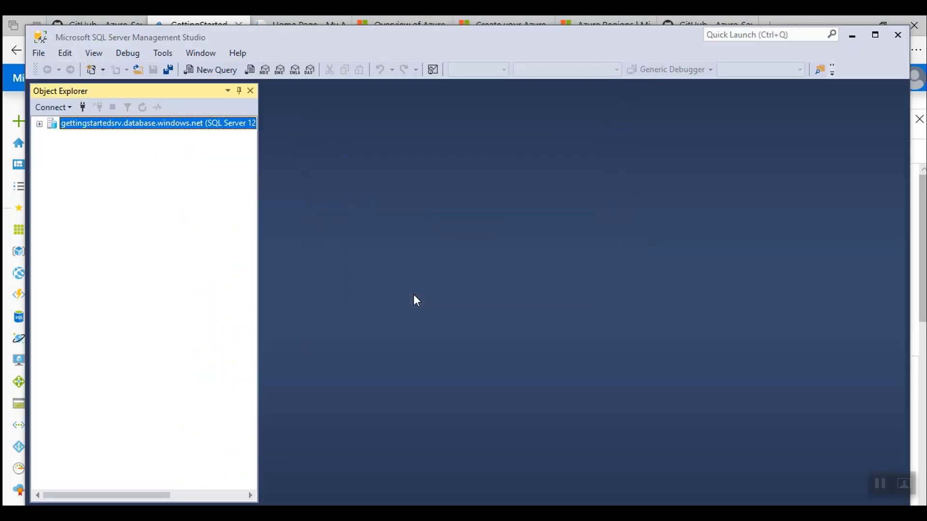
click(52, 136)
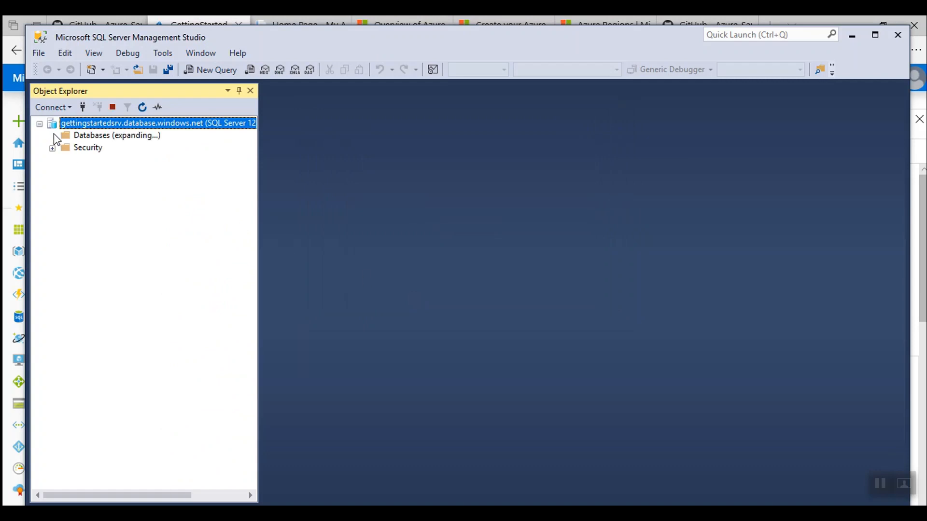
click(65, 161)
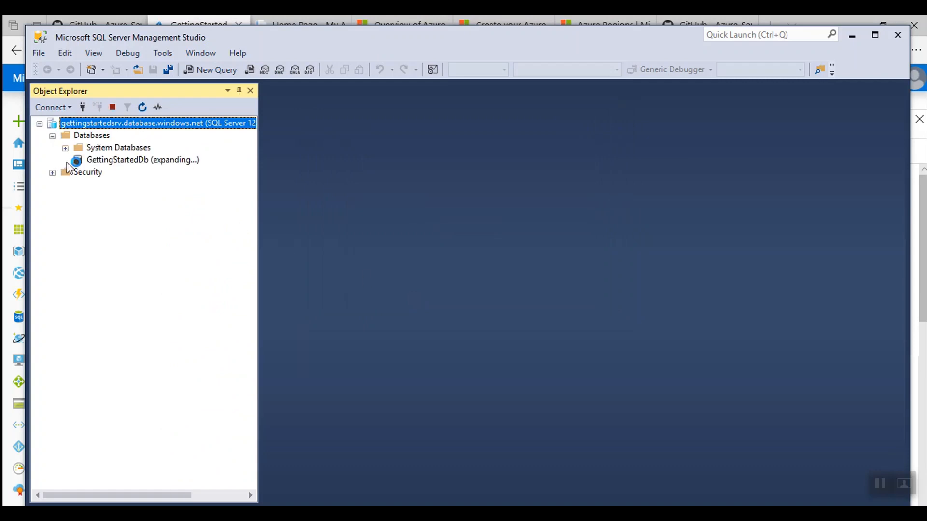
click(78, 184)
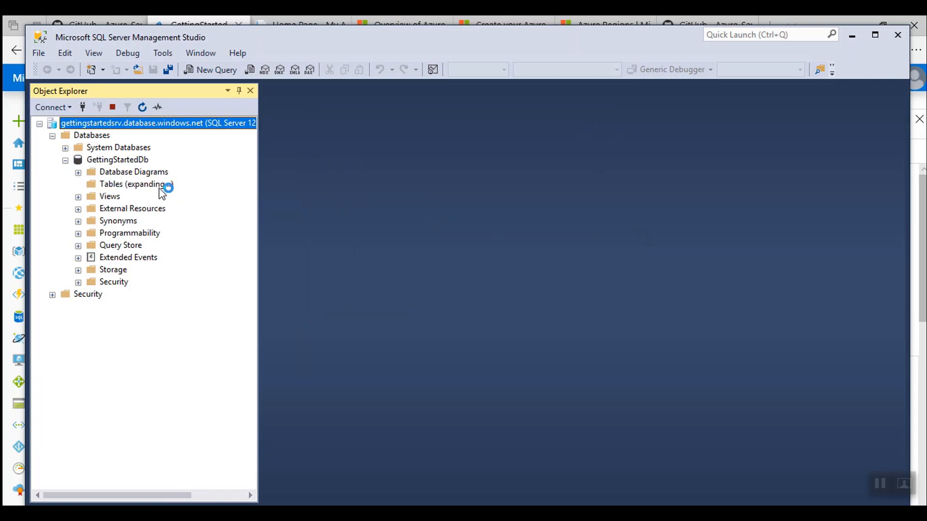
Create a new Table_1 design window, then minimize SSMS and return to the portal dashboard.
right_click(110, 184)
mouse_move(201, 188)
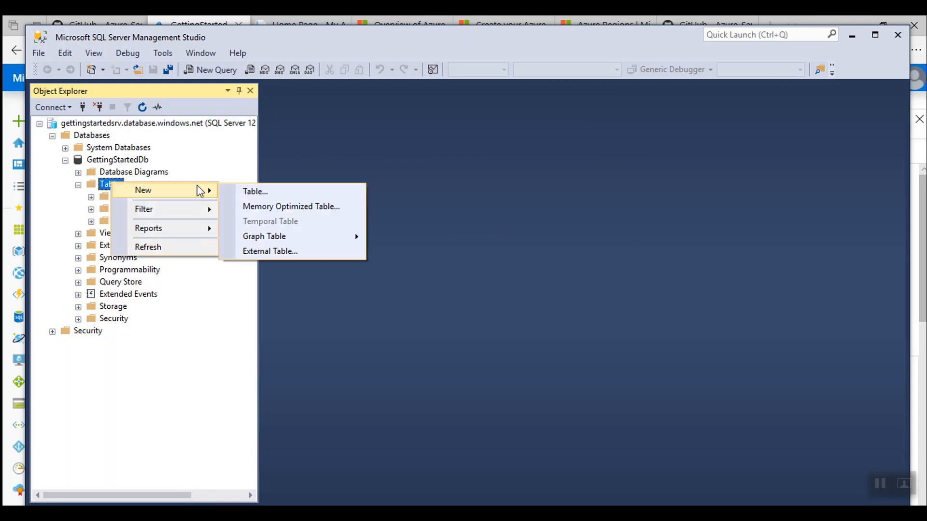
click(250, 193)
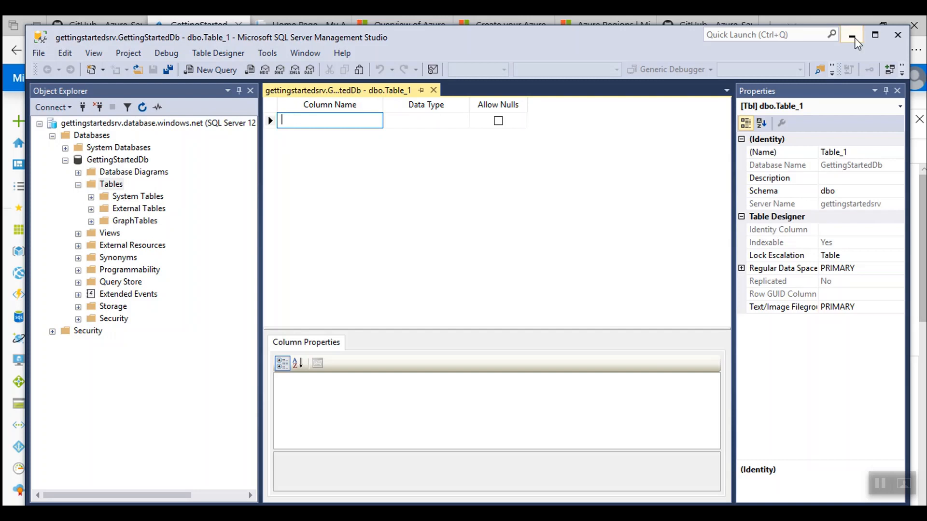
click(854, 37)
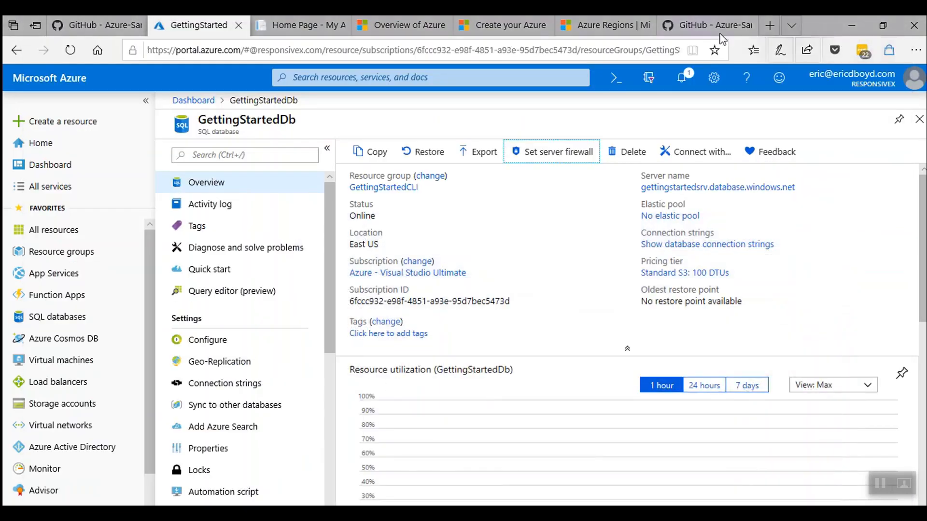
click(208, 101)
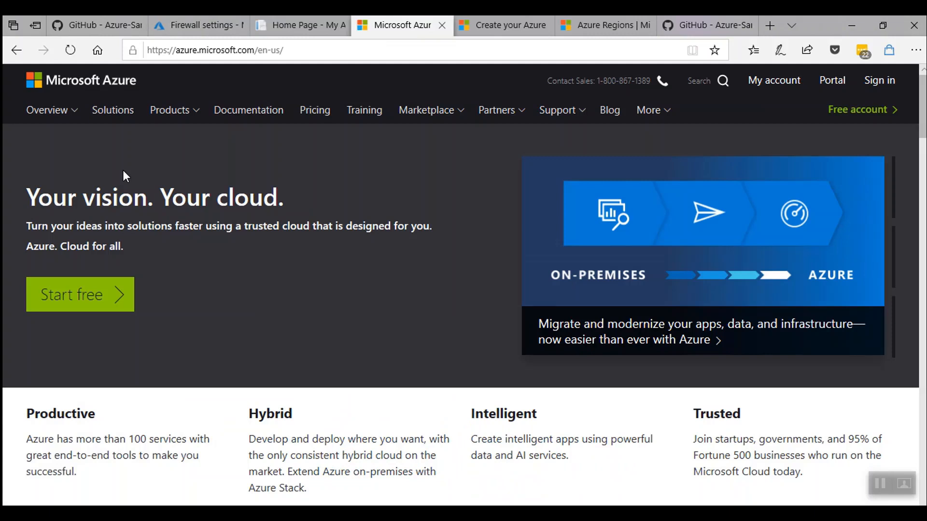
Open the Azure documentation home page and scroll to the Get started with Azure section.
click(251, 112)
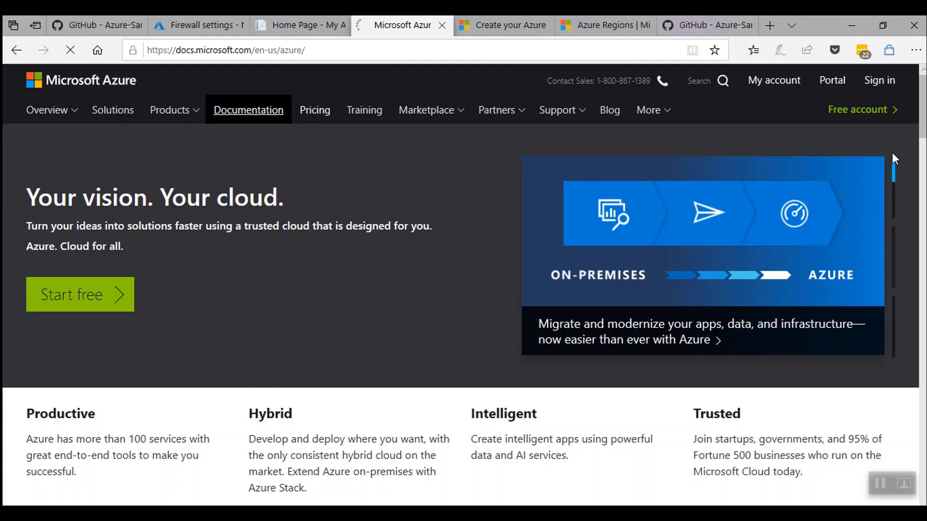
scroll(924, 124, down, 1)
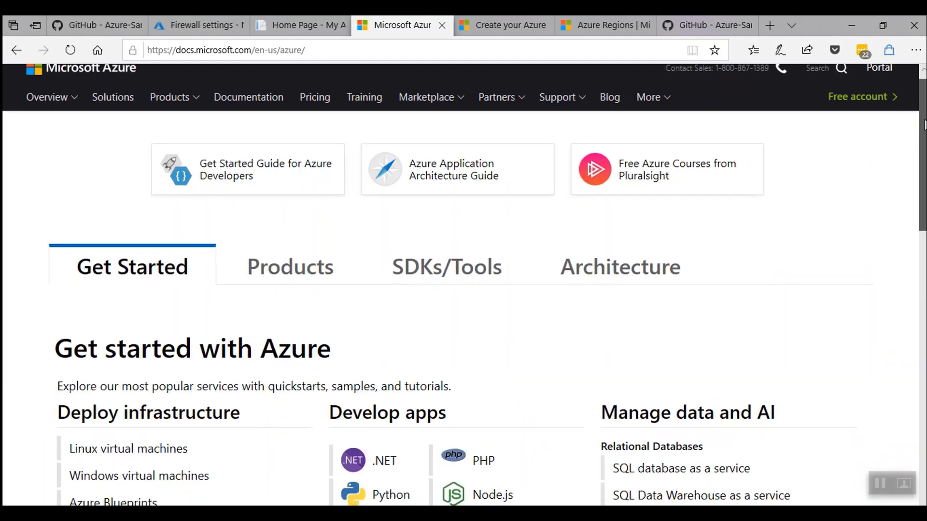
drag(923, 124, 922, 142)
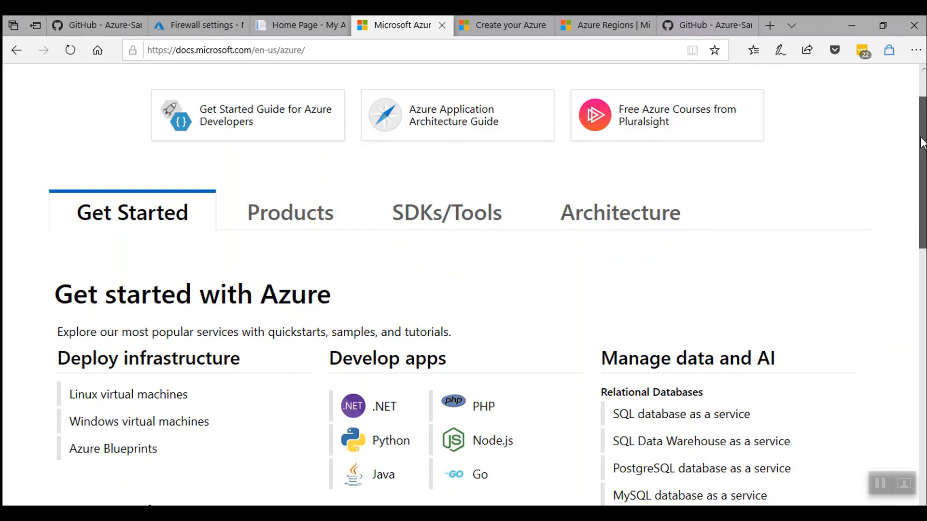
drag(922, 144, 922, 171)
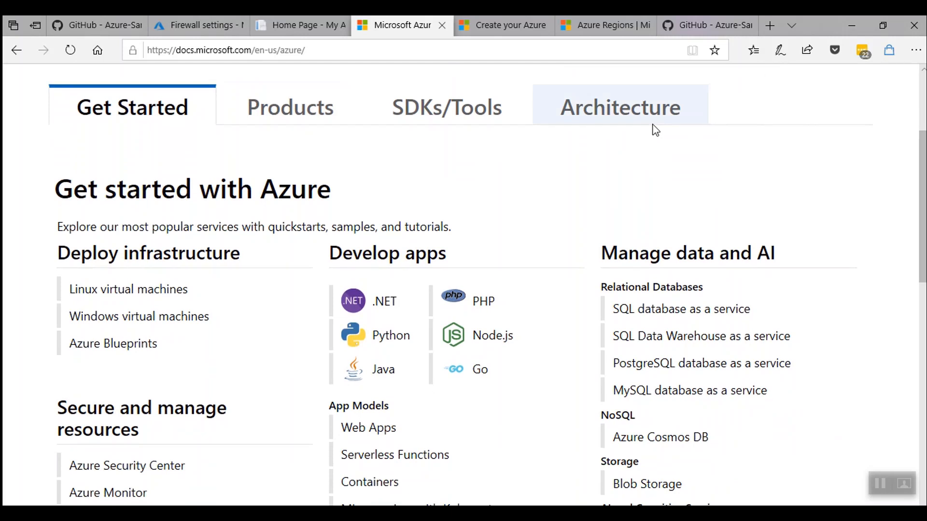
Open the Linux Virtual Machines documentation from the Products catalog.
click(301, 120)
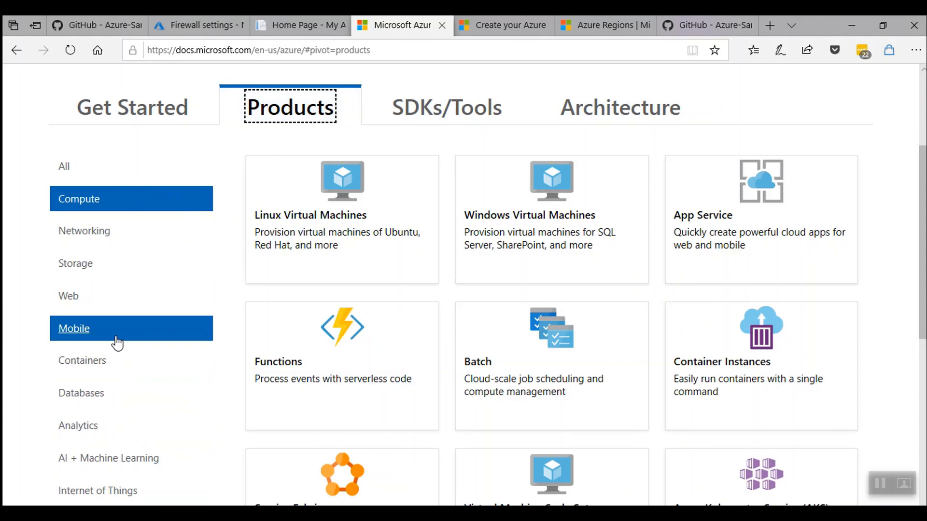
click(302, 231)
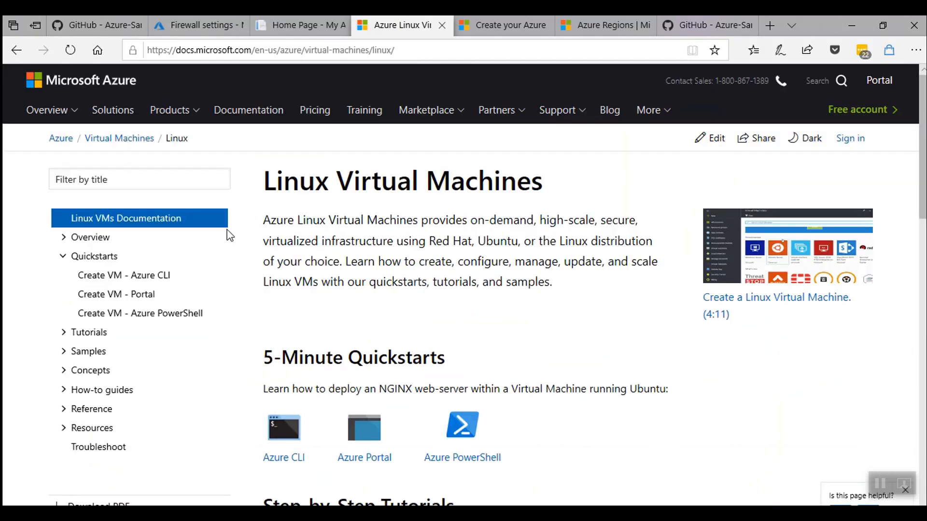
Browse the Azure solutions, open Digital marketing, and scroll to its related solution architectures.
click(112, 112)
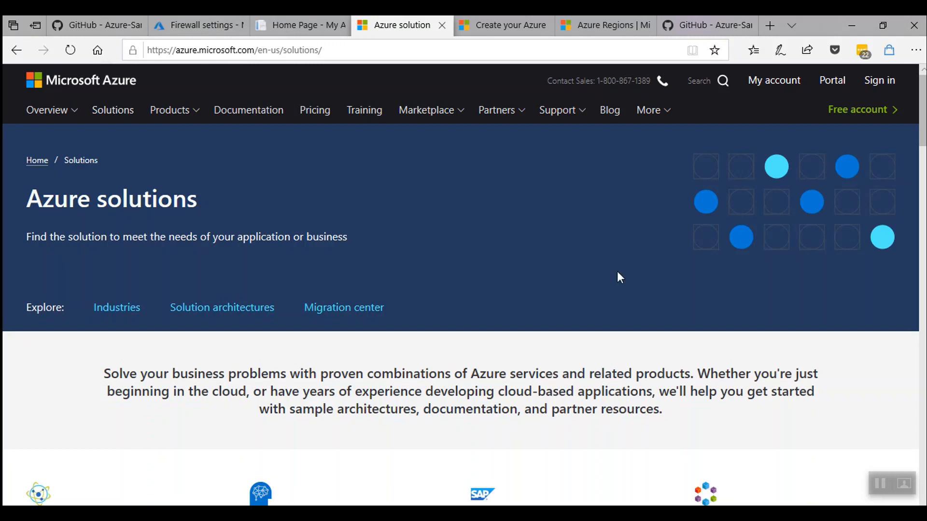
scroll(617, 273, down, 5)
scroll(620, 278, down, 10)
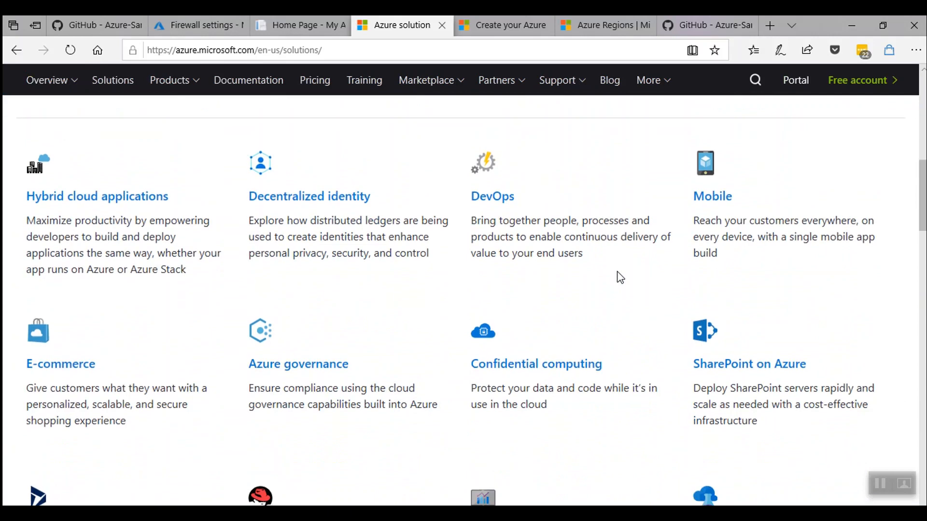
scroll(619, 277, down, 4)
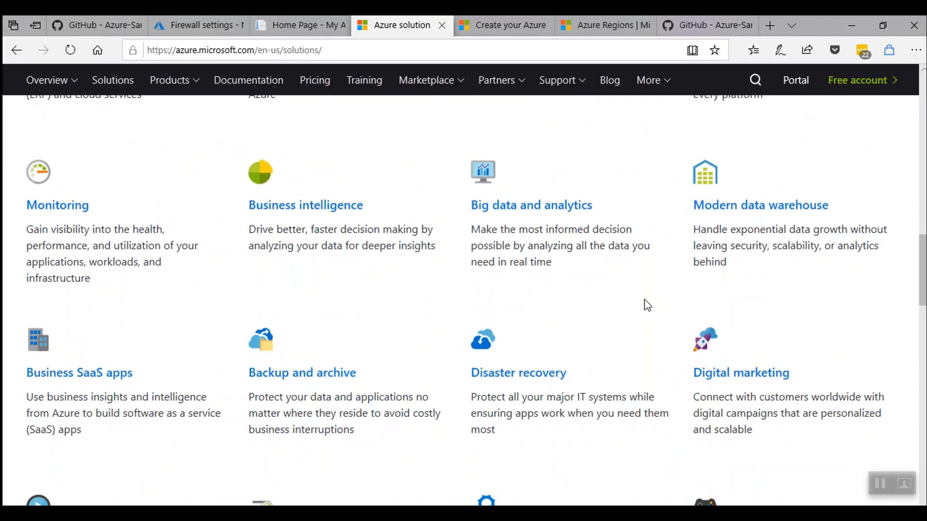
click(722, 379)
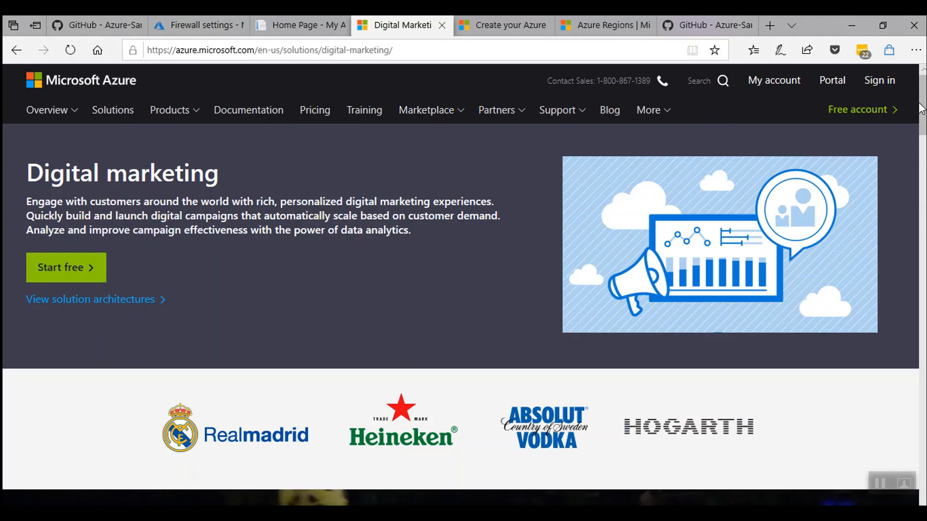
drag(922, 109, 913, 349)
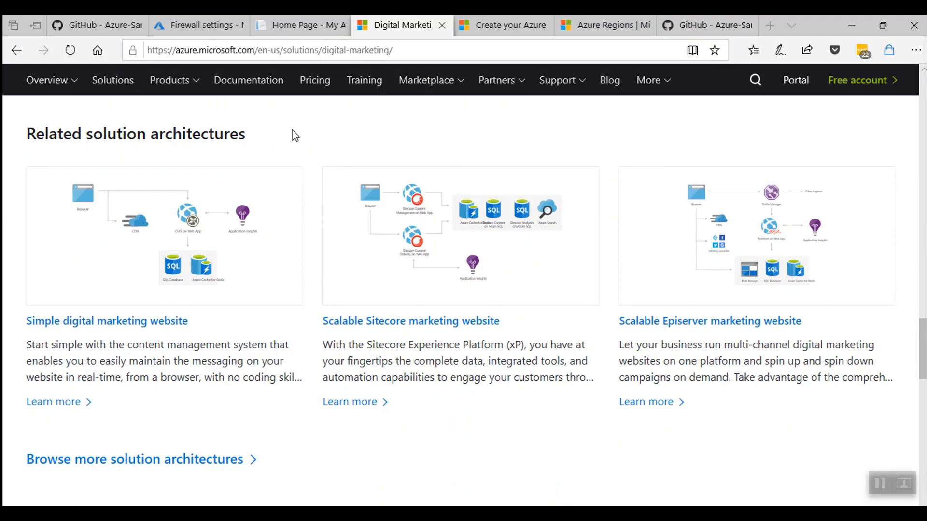
View the Azure Status Dashboard and scroll through the service health table.
click(575, 81)
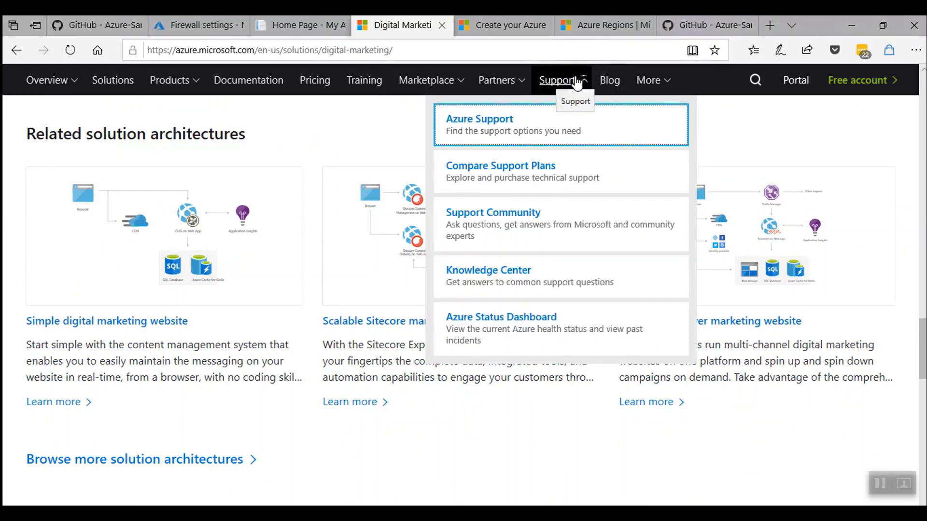
click(608, 335)
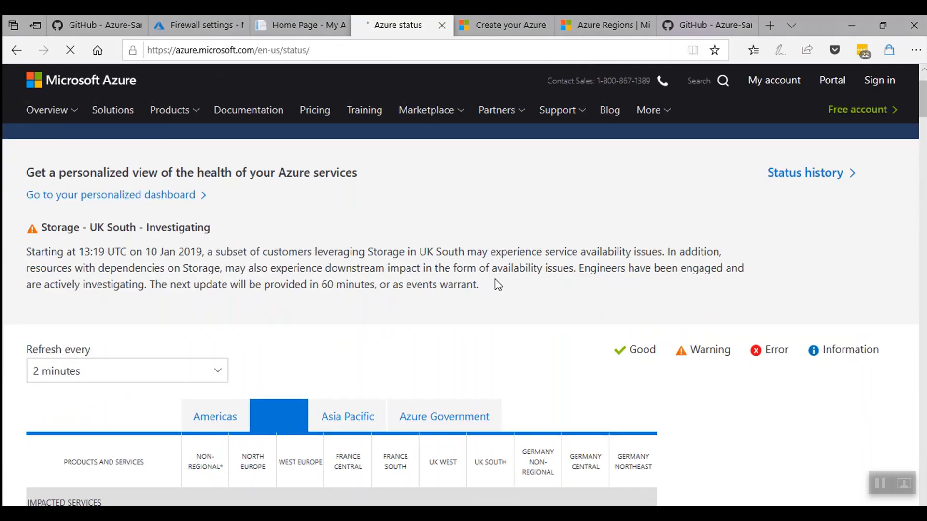
scroll(494, 279, down, 2)
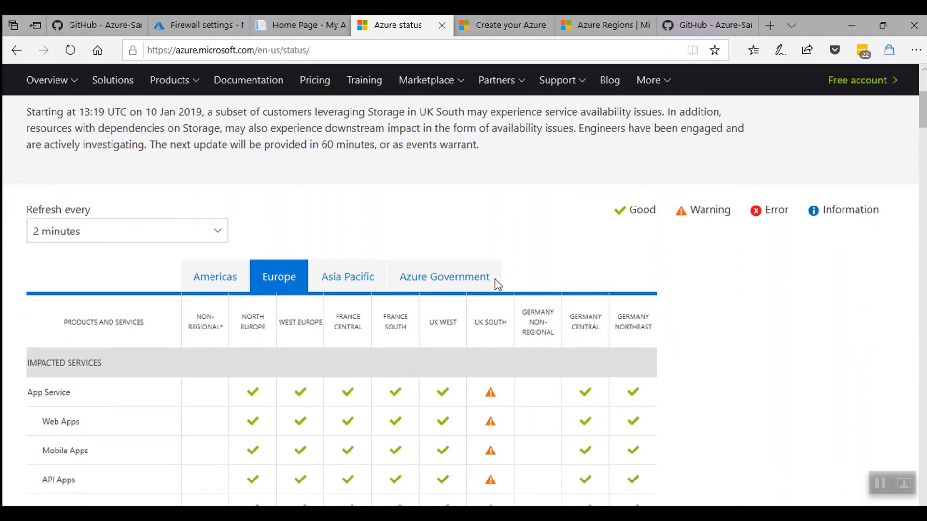
scroll(494, 279, down, 2)
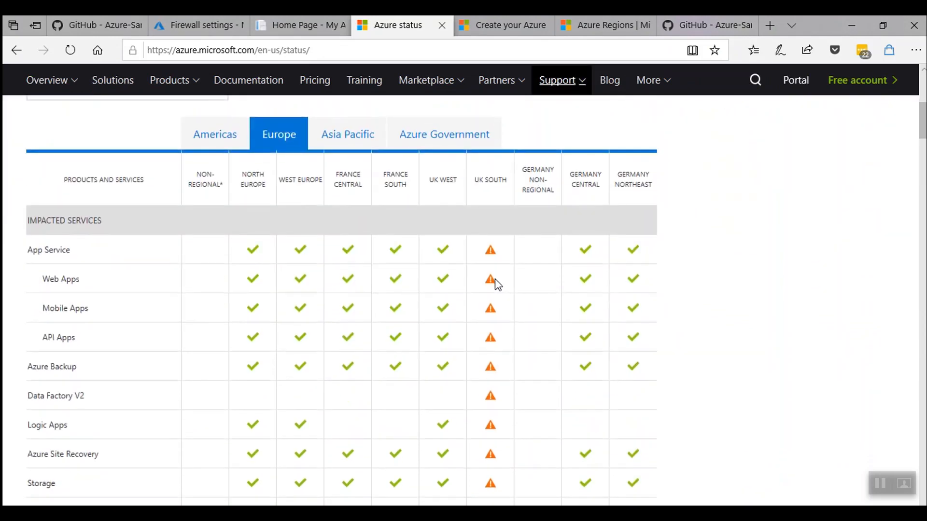
scroll(497, 285, down, 1)
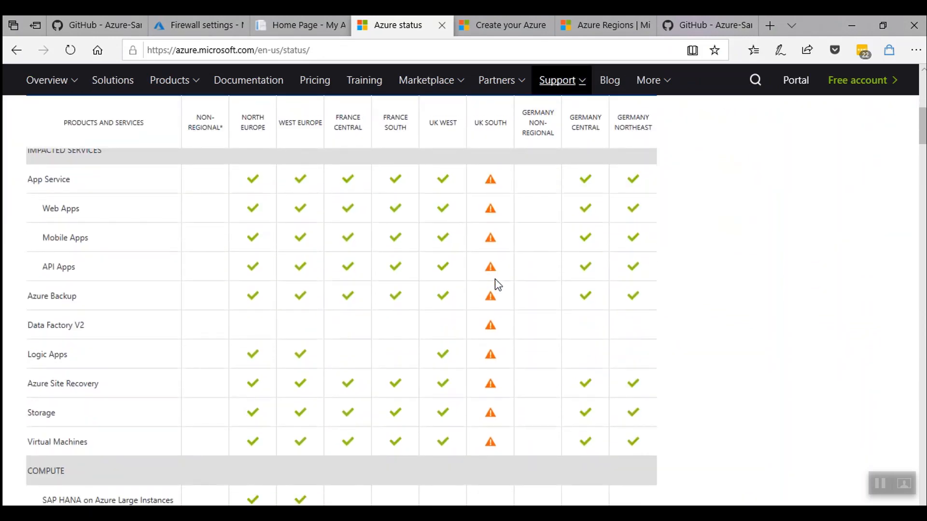
drag(923, 121, 923, 72)
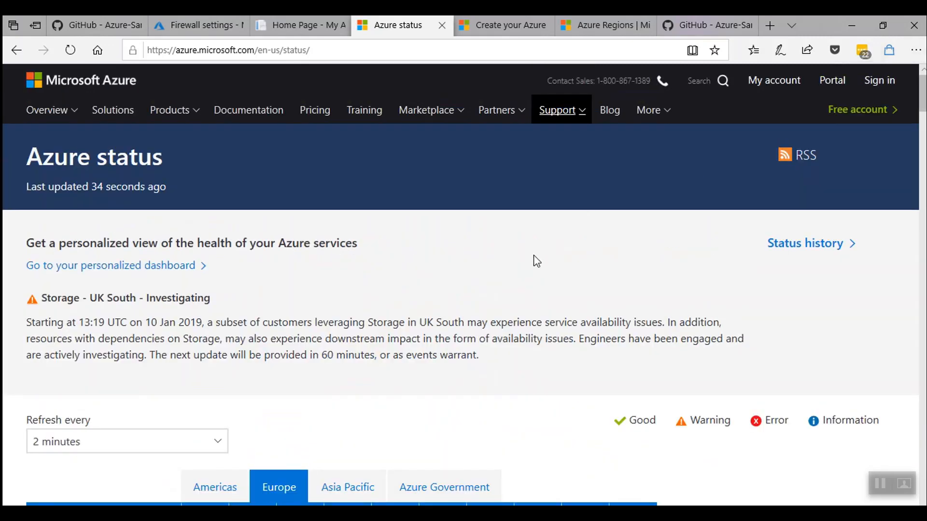
Open the Compare Support Plans page and scroll through the plan comparison.
click(582, 118)
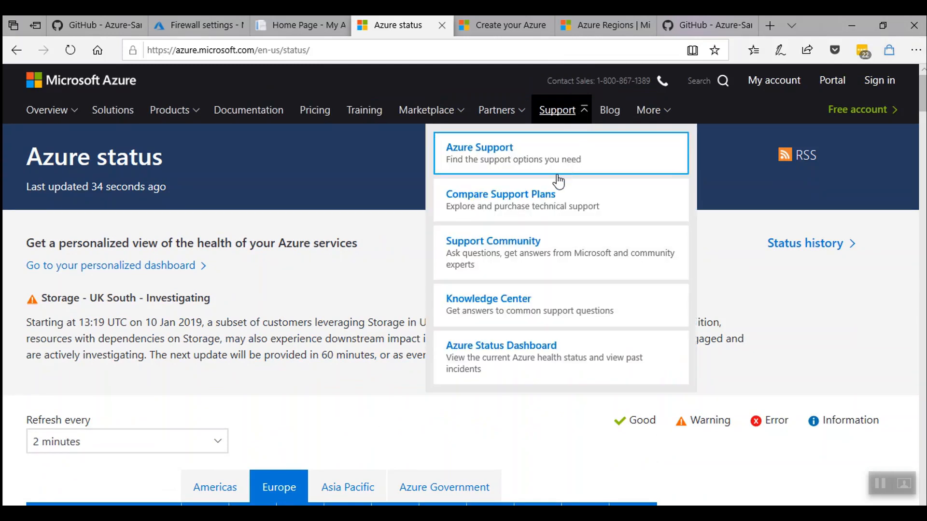
click(546, 211)
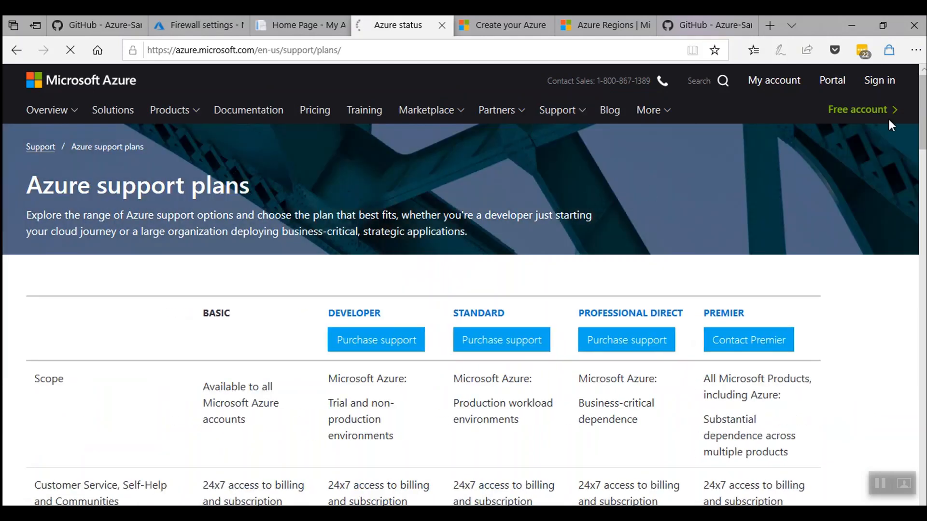
drag(924, 120, 922, 153)
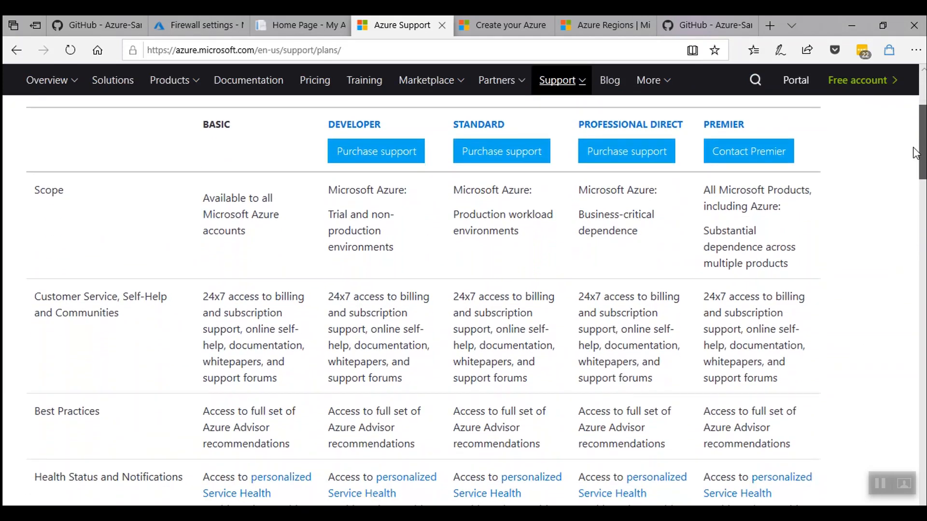